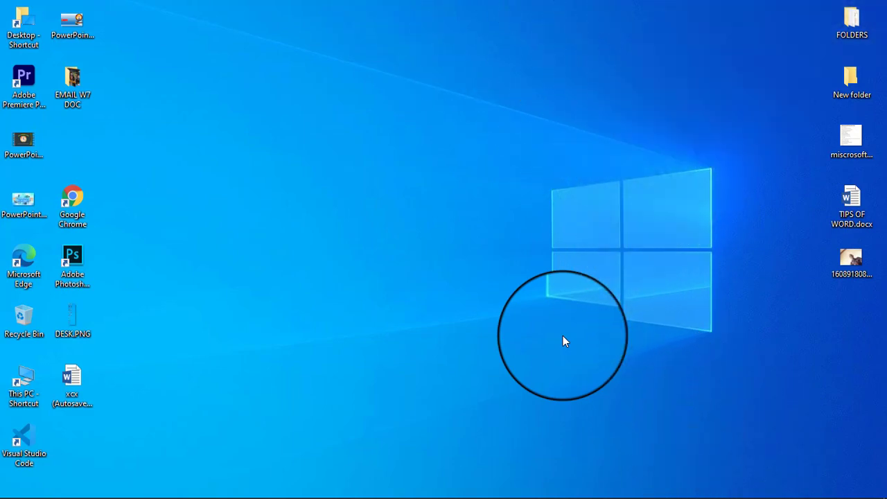
Bring up the miscrosoft.PNG lesson outline in Photos to read its topics, and minimise it again.
click(396, 489)
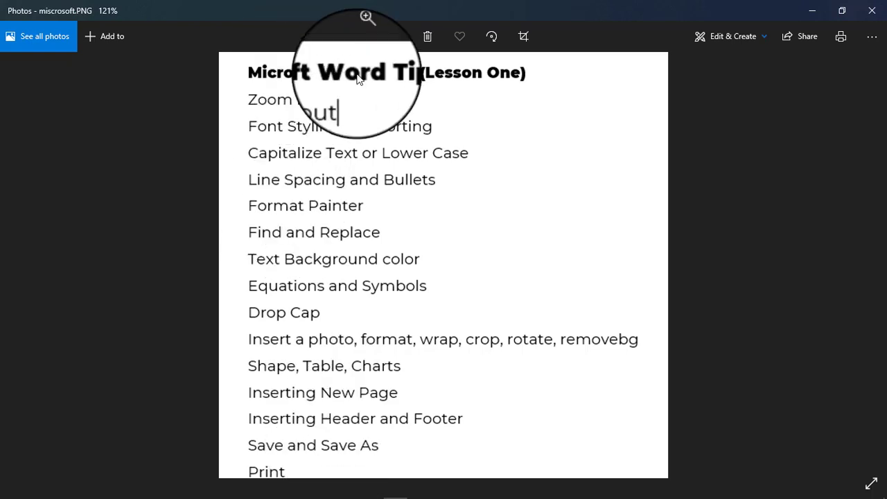
click(817, 10)
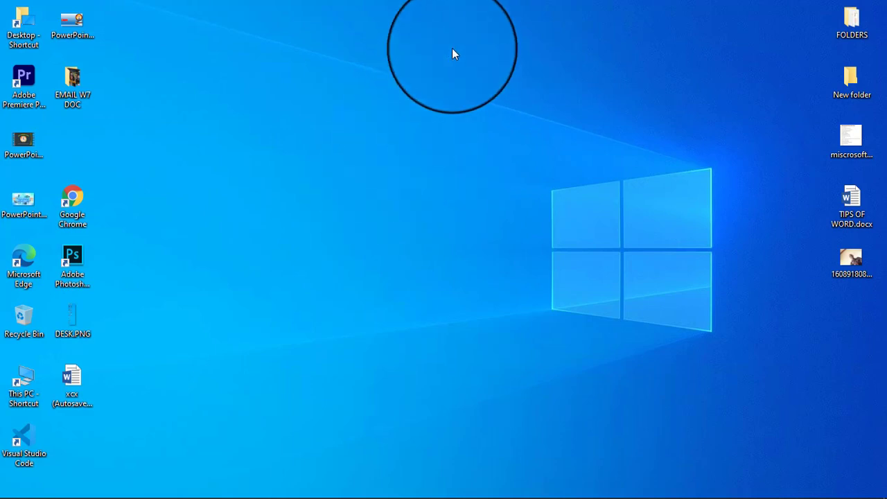
Create a new folder on the desktop and name it micro.
right_click(389, 46)
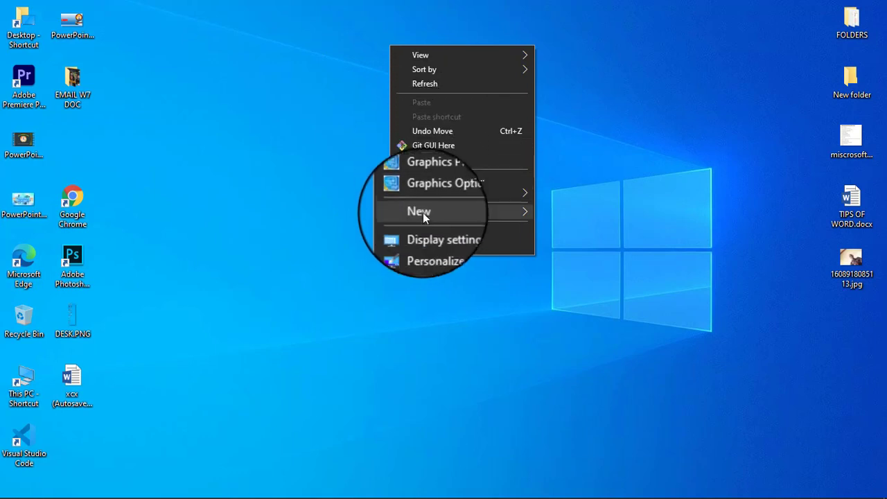
mouse_move(423, 215)
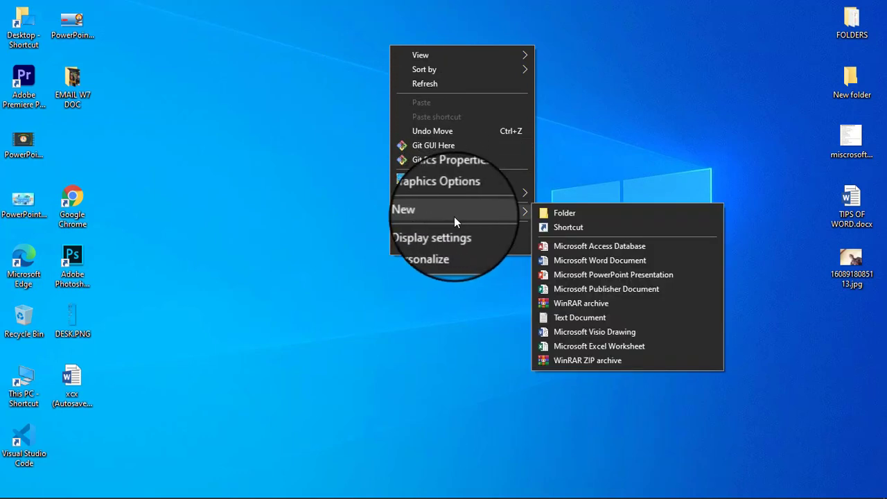
click(555, 217)
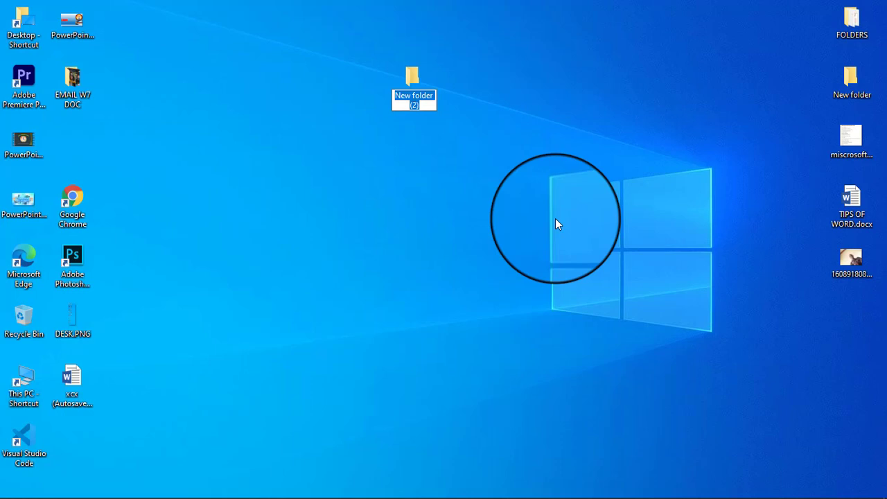
right_click(409, 82)
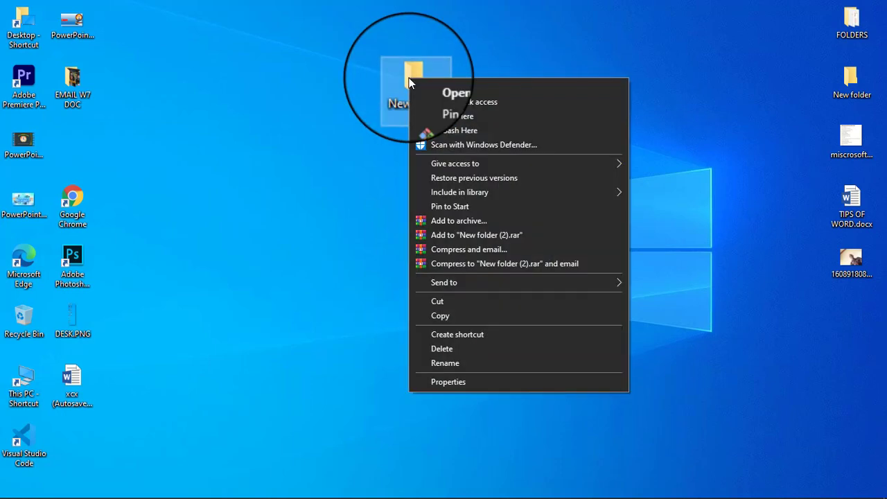
click(445, 363)
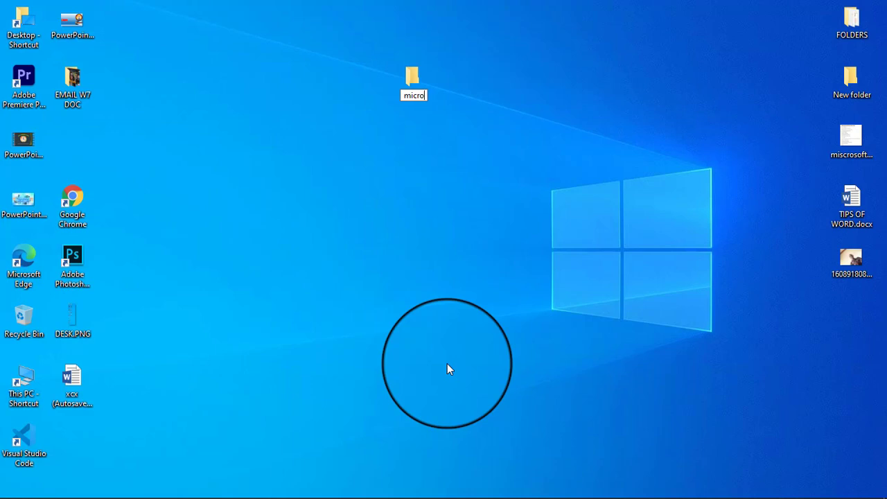
key(Return)
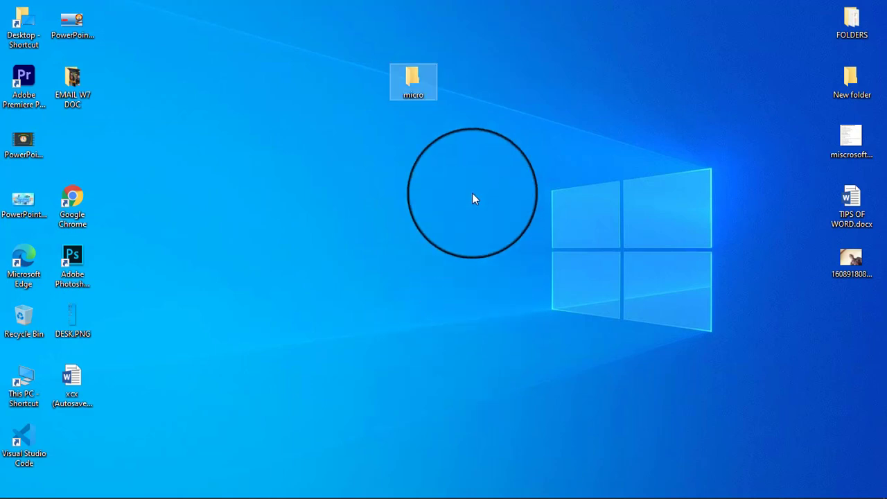
Open the micro folder and create a new Microsoft Word document in it.
double_click(413, 95)
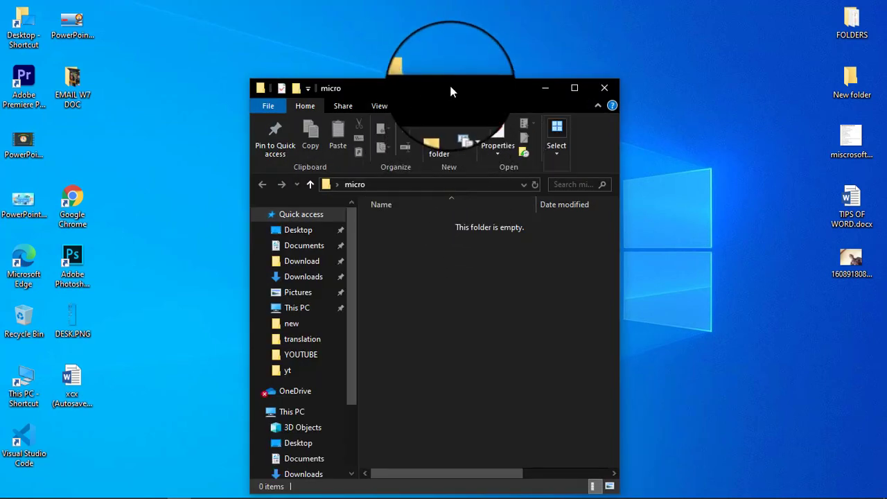
drag(450, 85, 449, 67)
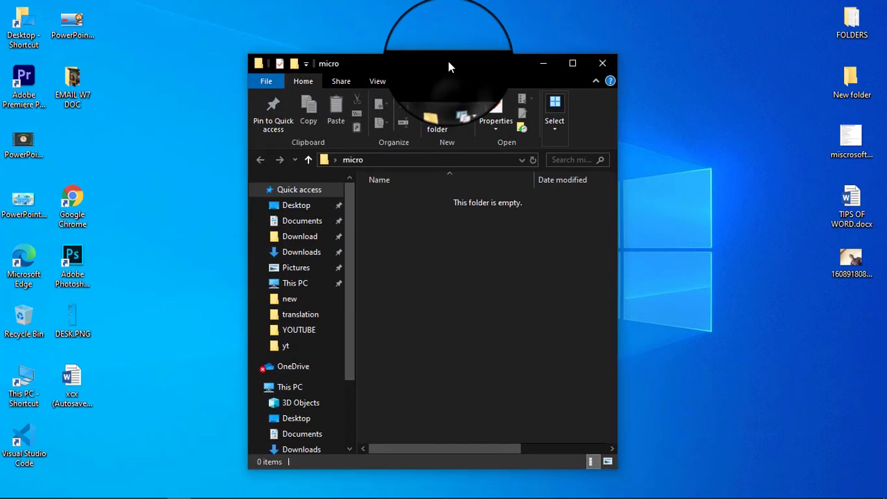
right_click(386, 221)
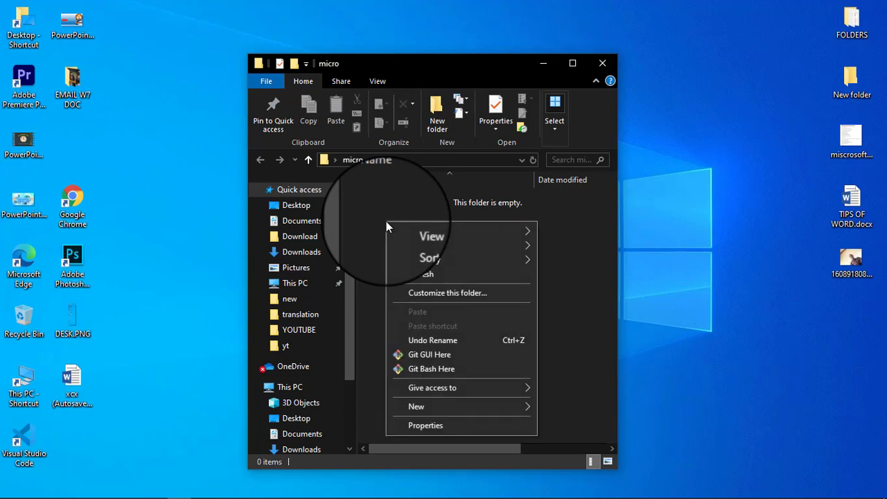
click(380, 212)
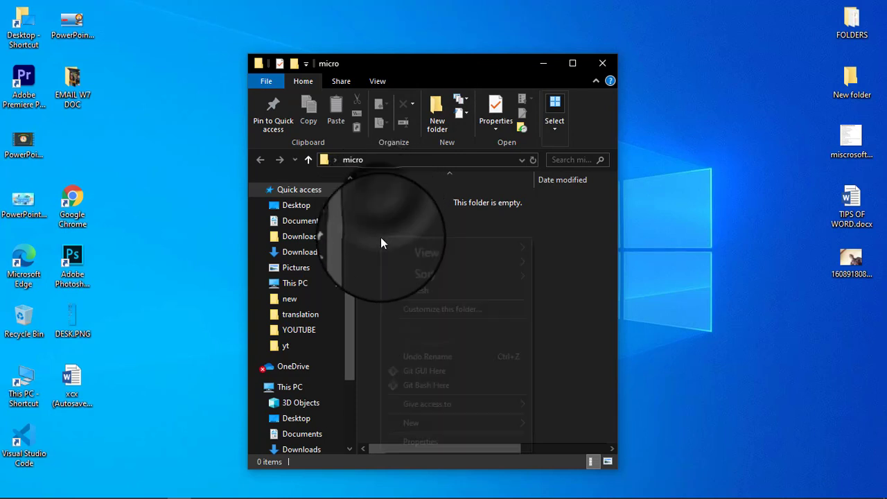
mouse_move(444, 424)
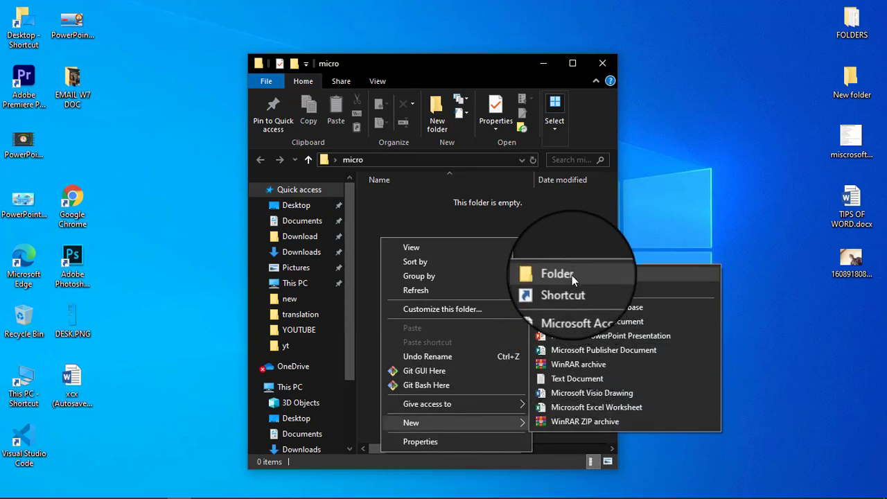
click(574, 327)
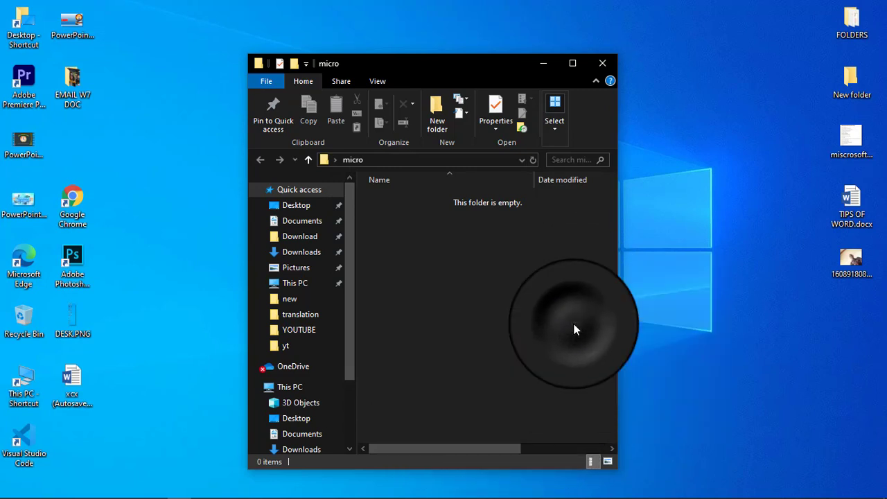
click(481, 234)
Rename the new Word document in the micro folder as bank.docx.
click(449, 193)
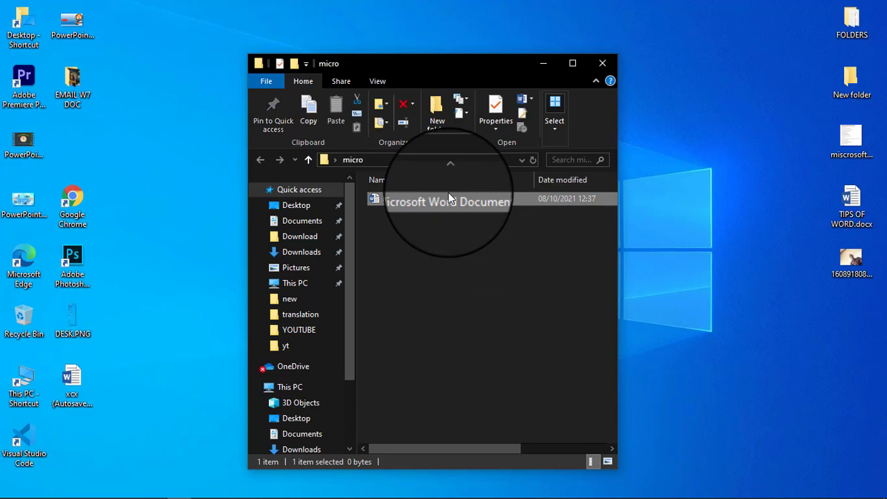
right_click(448, 193)
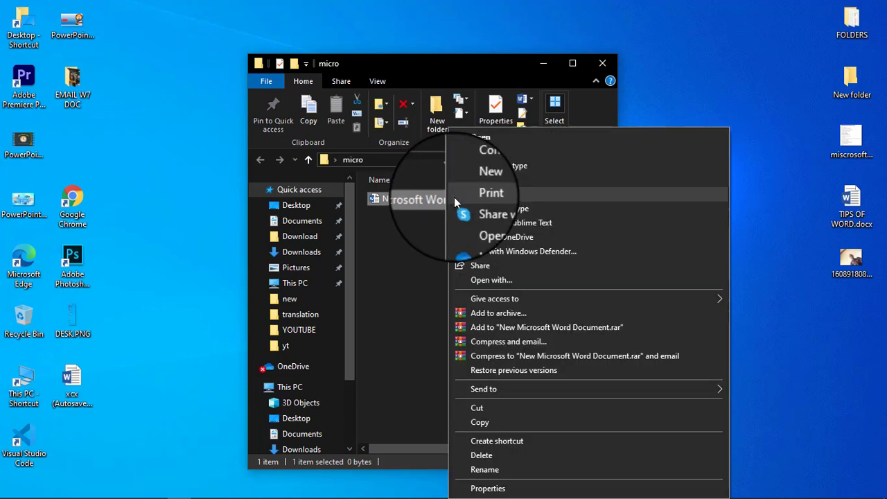
click(477, 468)
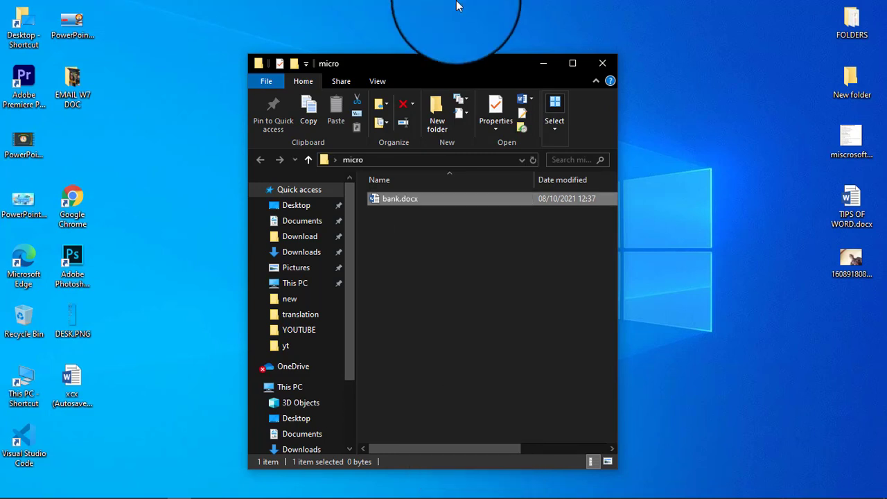
Open bank.docx in Word and check the first topic of the lesson outline image in Photos.
double_click(438, 201)
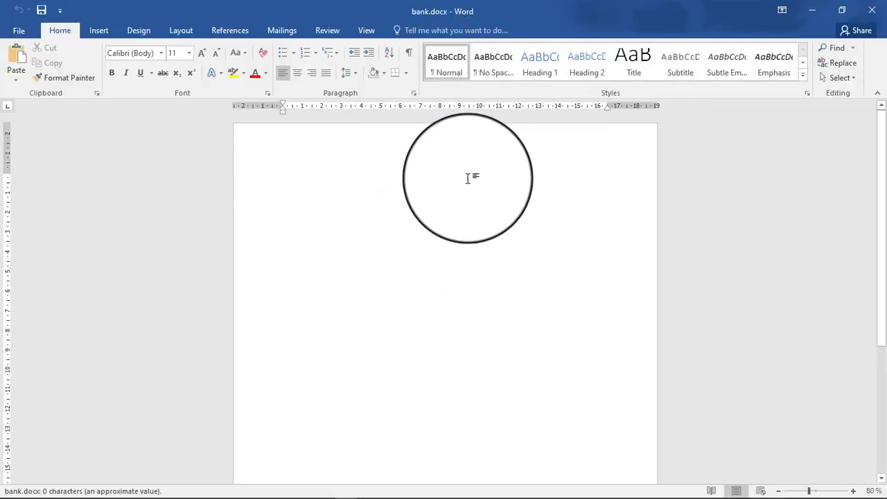
mouse_move(436, 495)
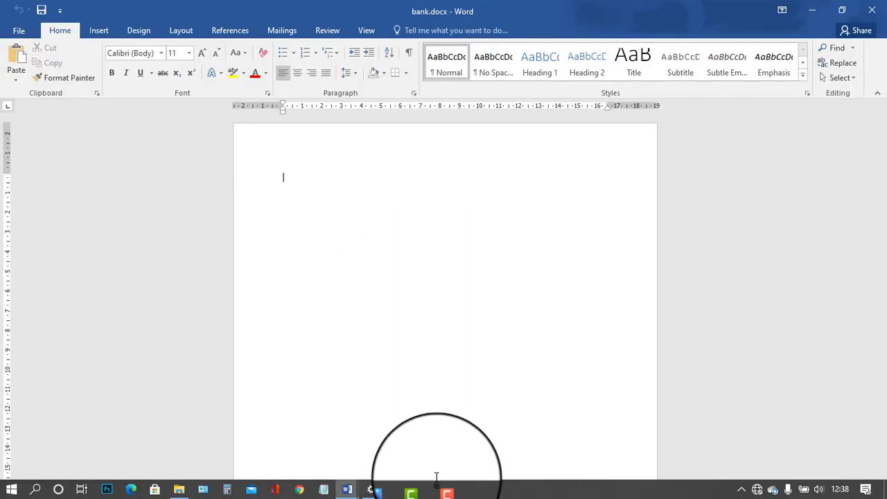
click(402, 490)
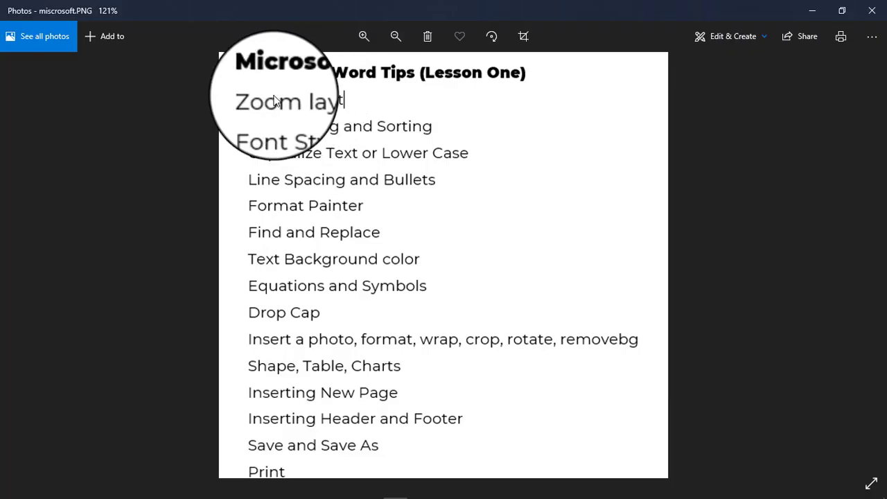
click(808, 15)
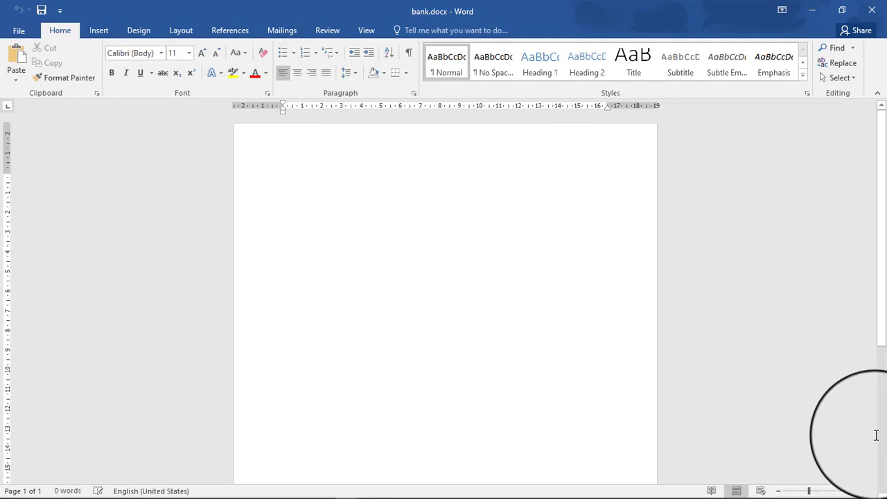
Zoom the blank page out to 40% and back in to 80%.
click(781, 491)
click(780, 491)
click(780, 492)
click(780, 491)
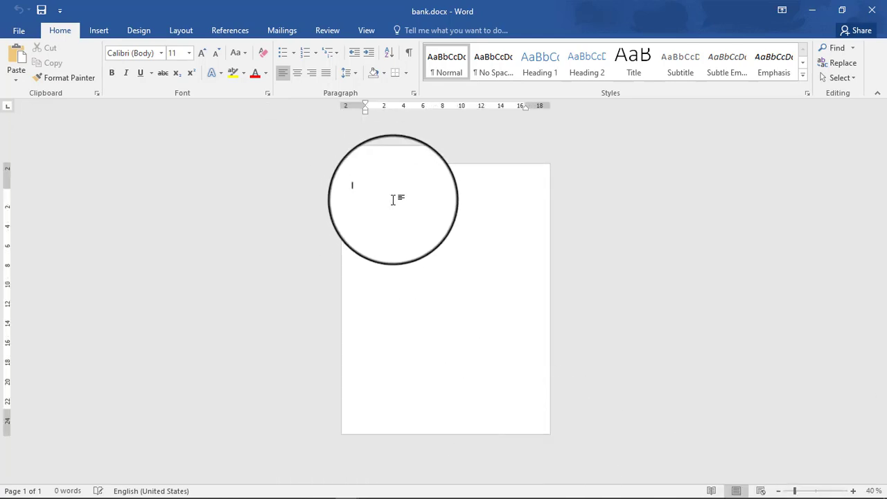
click(857, 493)
click(857, 492)
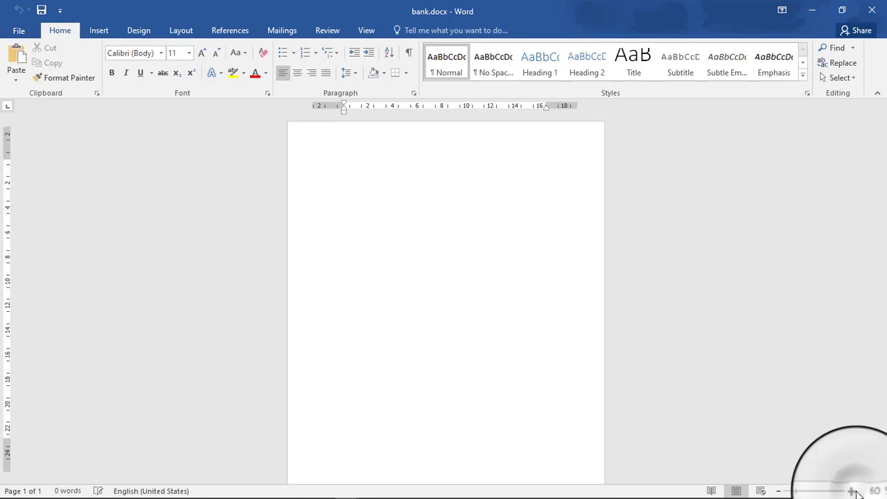
click(856, 493)
click(856, 492)
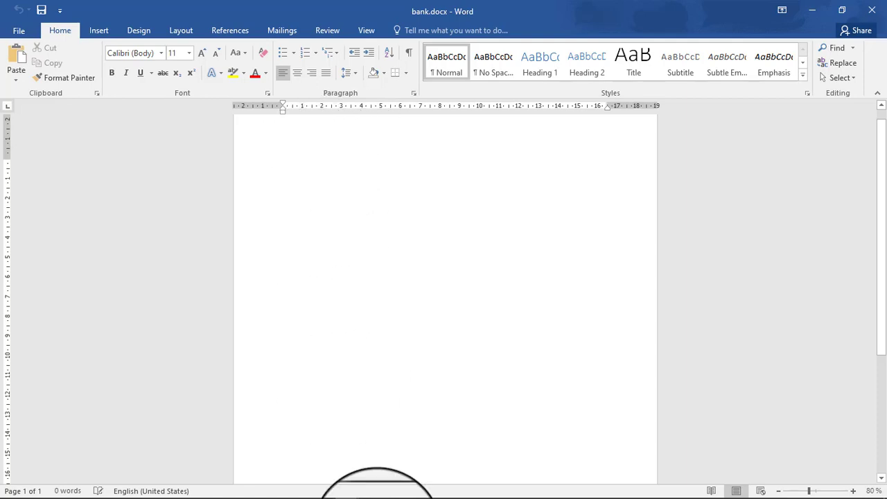
Switch to Photos to consult the miscrosoft.PNG lesson outline for the next topic.
mouse_move(353, 494)
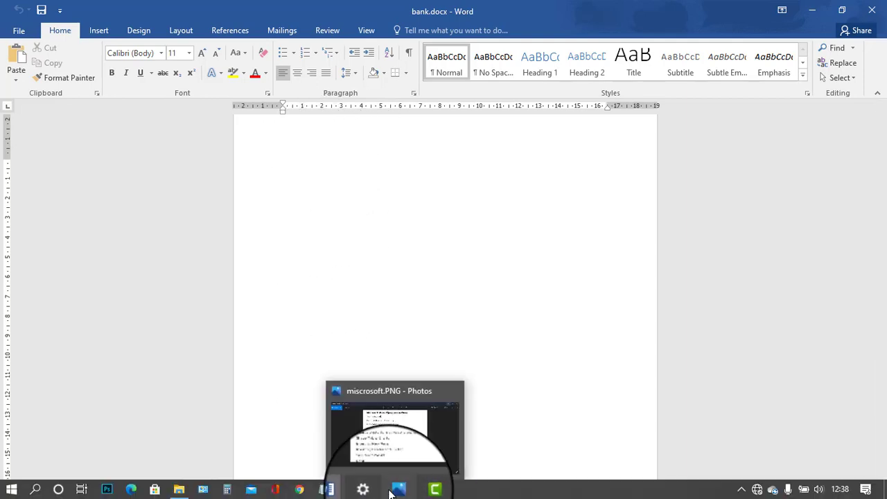
click(397, 490)
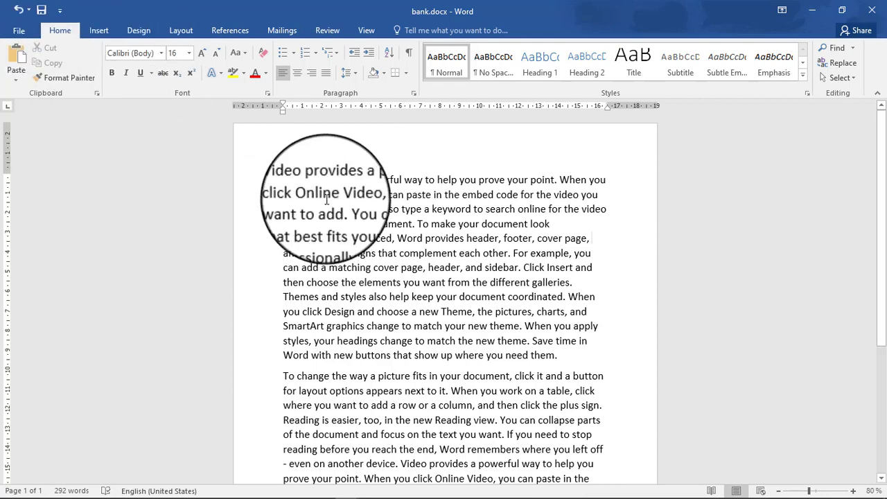
Change the font of the first line of the opening paragraph in bank.docx to Montserrat.
click(161, 55)
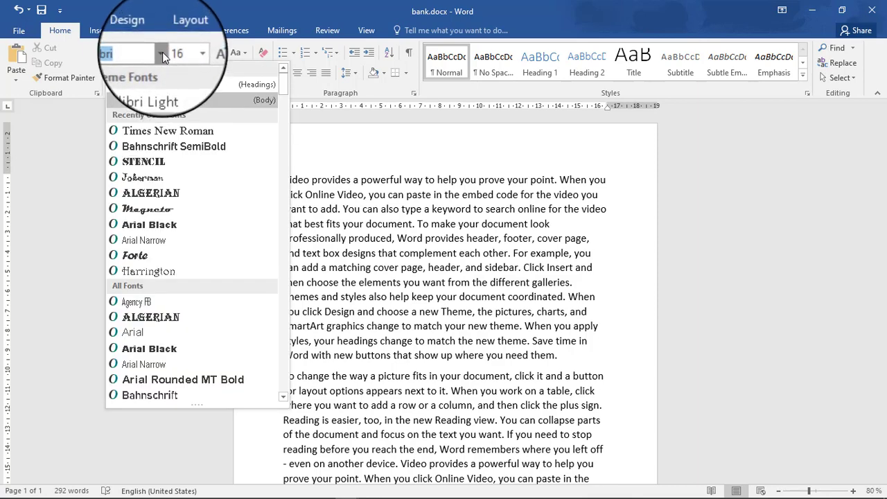
click(162, 54)
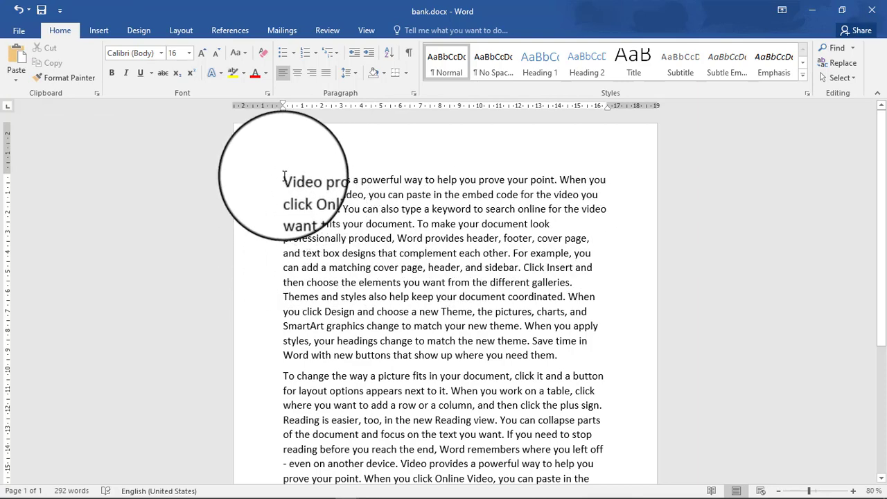
drag(283, 176, 611, 185)
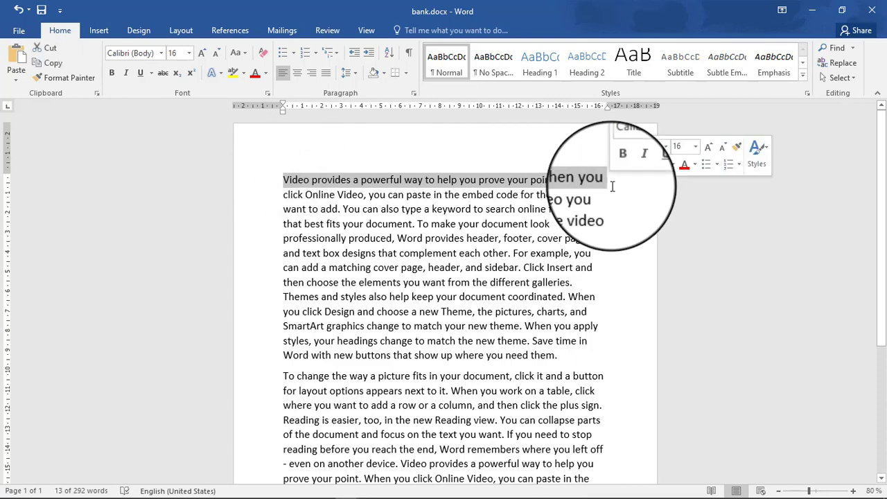
click(161, 56)
scroll(229, 243, down, 10)
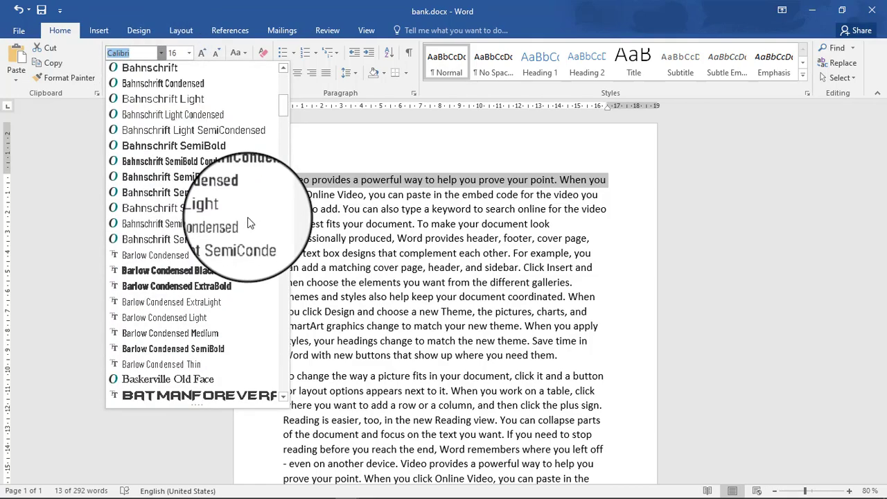
scroll(248, 217, down, 15)
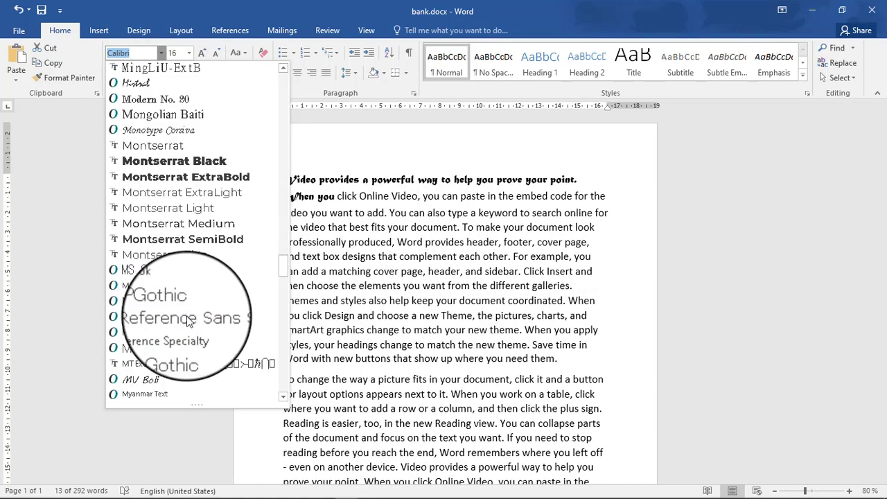
scroll(187, 320, up, 1)
click(176, 193)
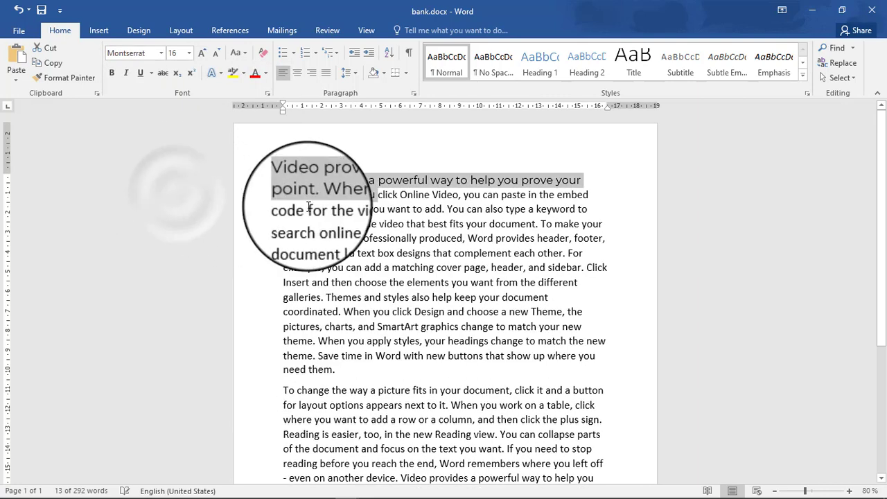
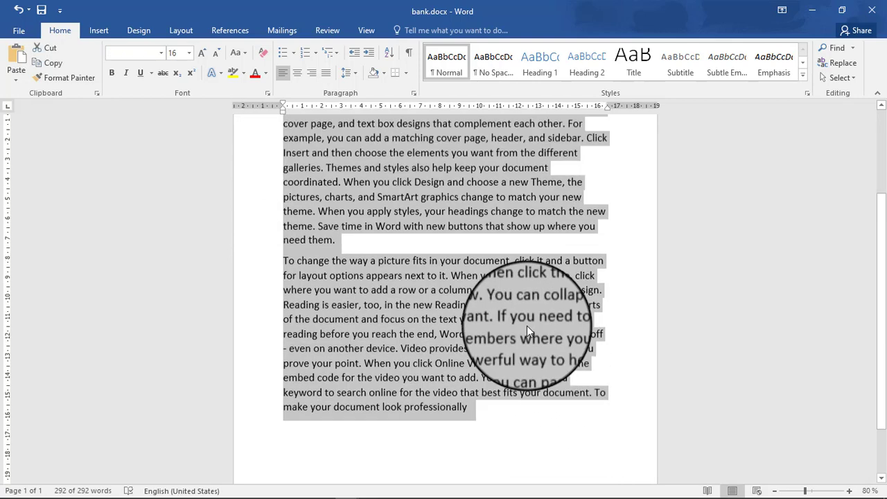
Set all the text in bank.docx to the Montserrat font at size 14.
click(280, 169)
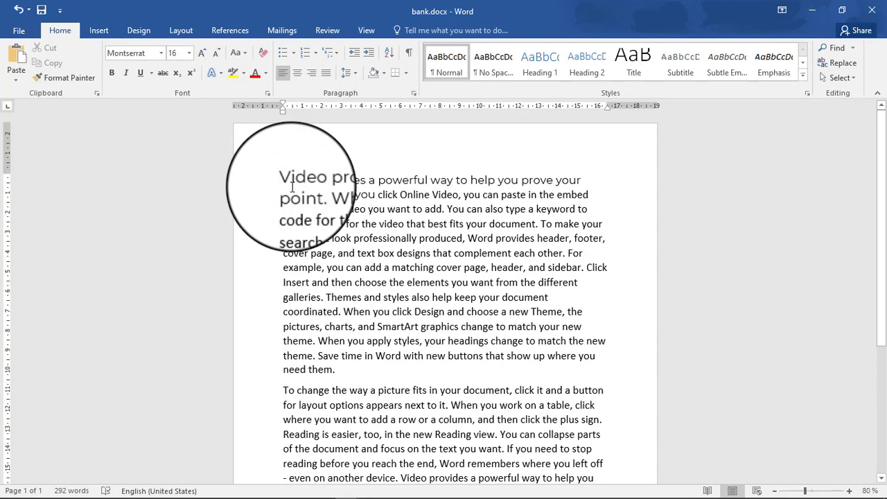
key(ctrl+a)
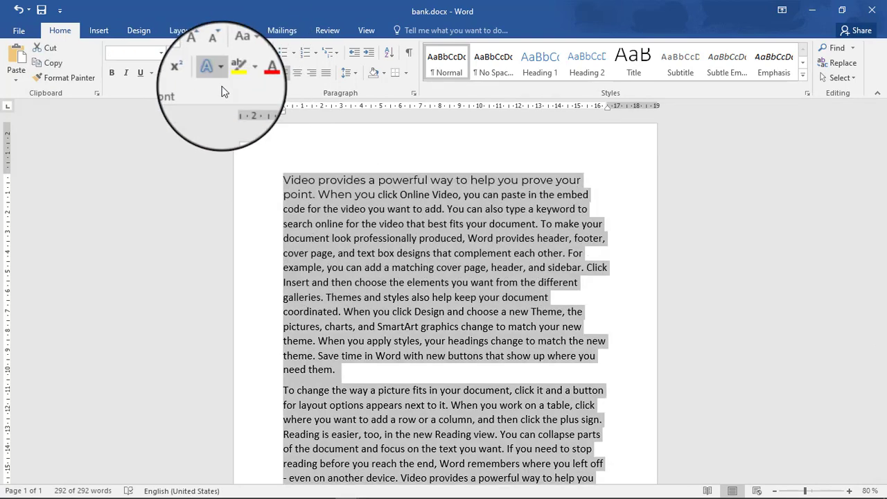
click(164, 54)
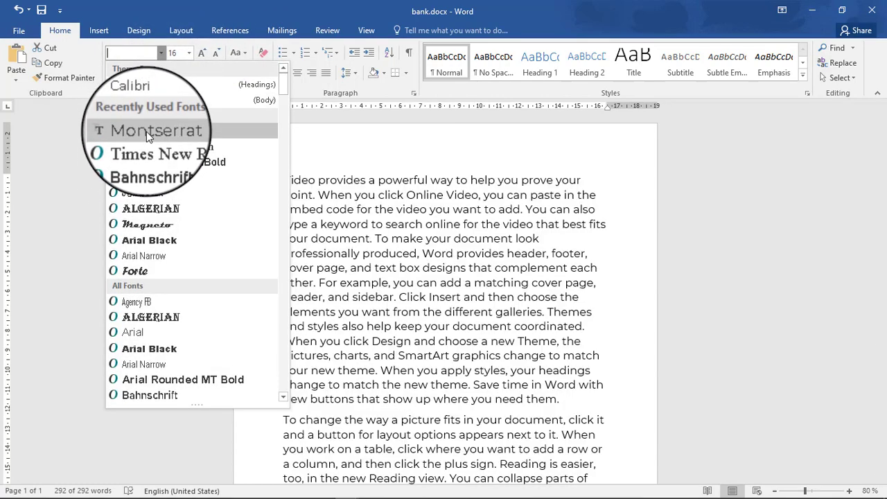
click(148, 134)
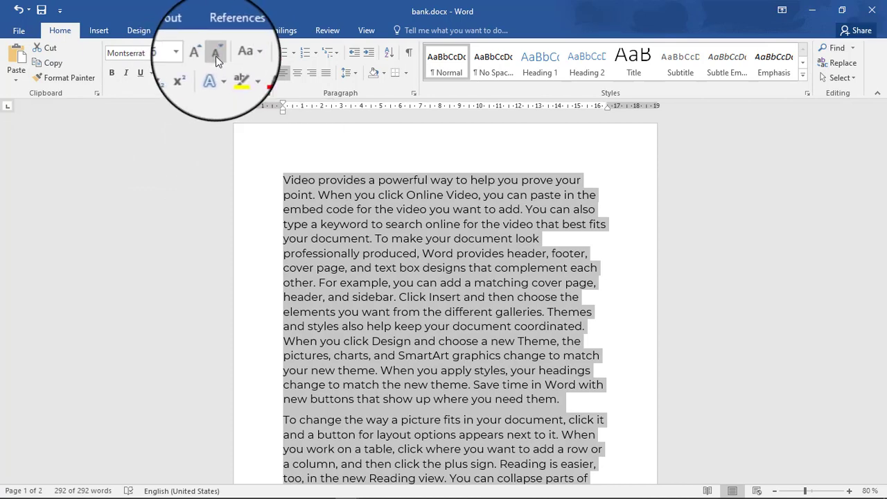
click(216, 58)
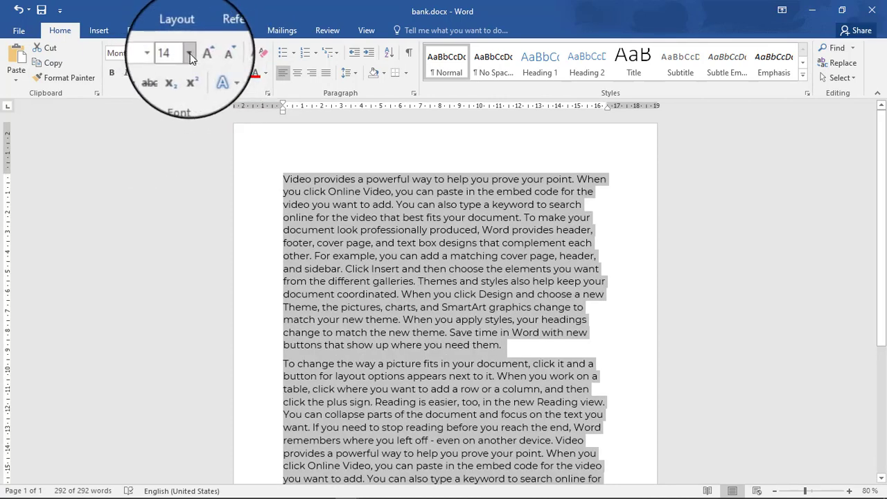
click(190, 53)
click(478, 197)
click(494, 266)
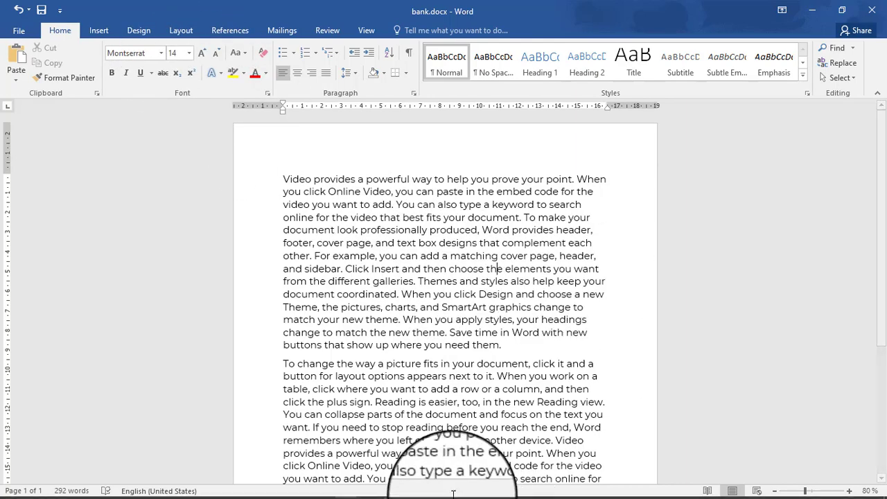
Check the lesson outline in Photos, and in bank.docx sort the added lines Boy, Girl and child below the last paragraph in ascending order.
click(395, 489)
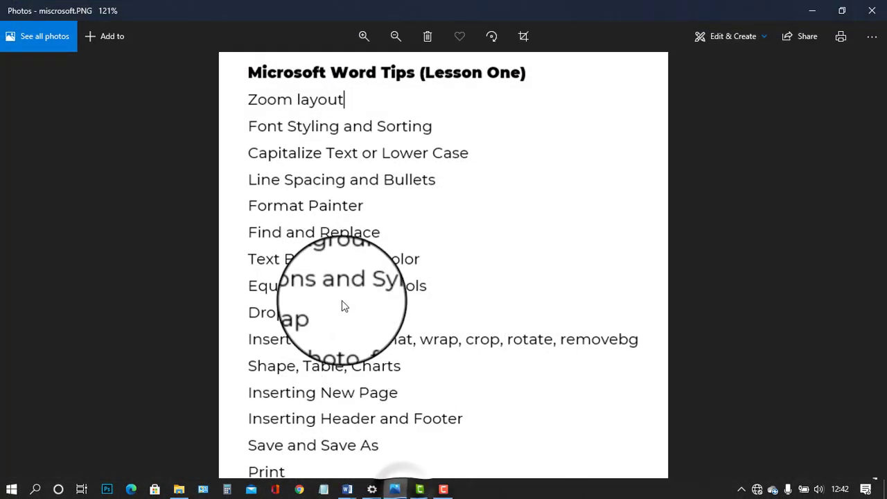
click(812, 10)
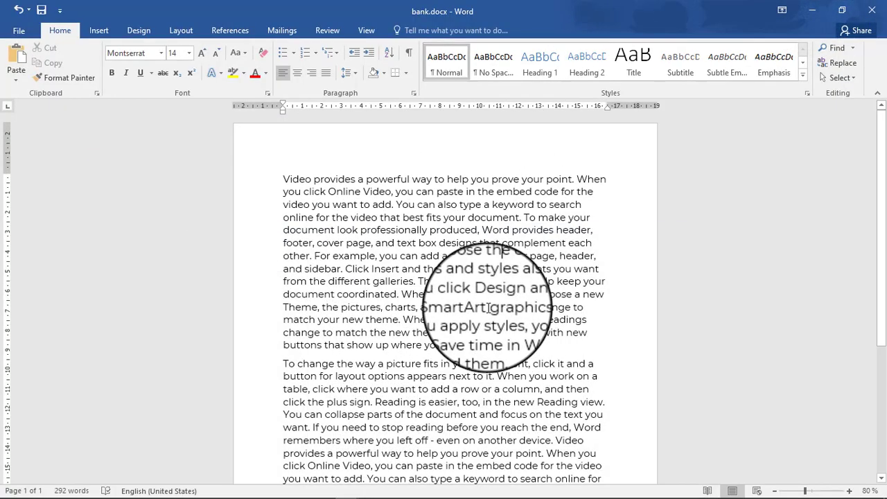
scroll(374, 298, down, 1)
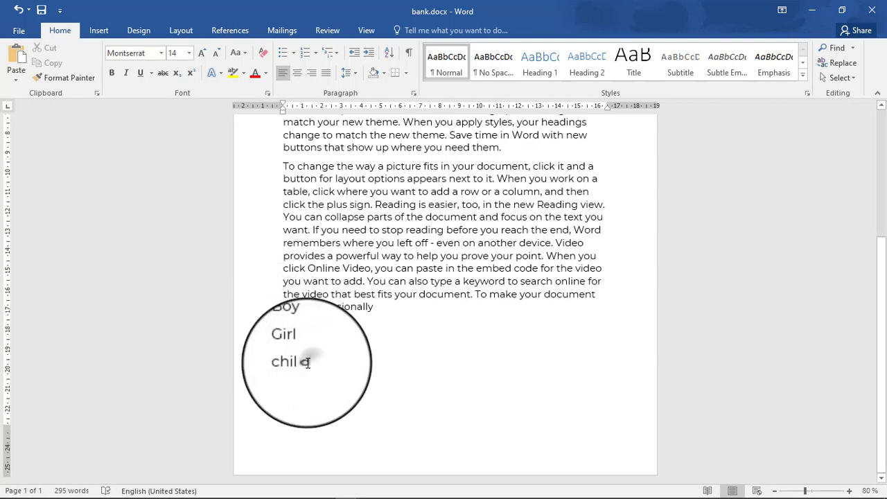
drag(308, 362, 287, 332)
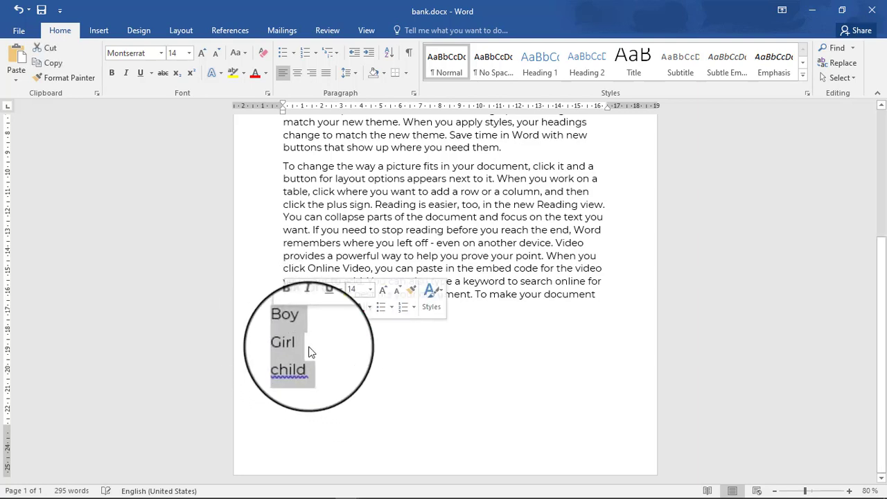
click(390, 54)
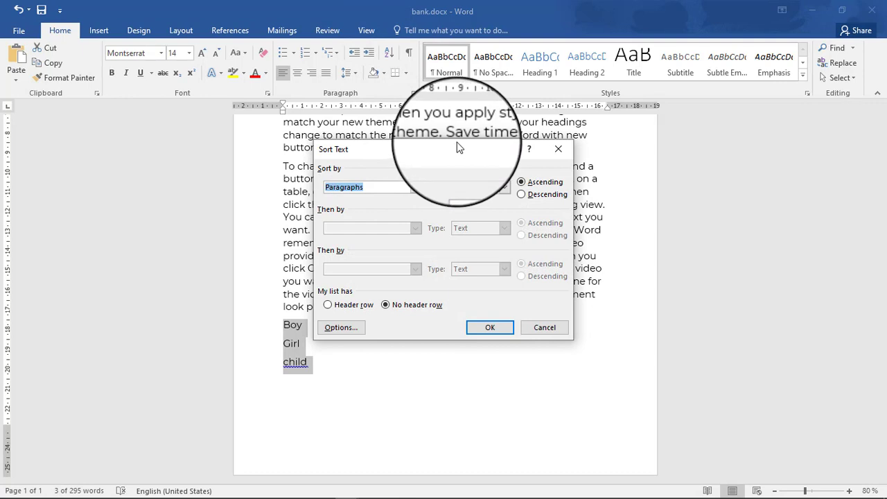
click(415, 188)
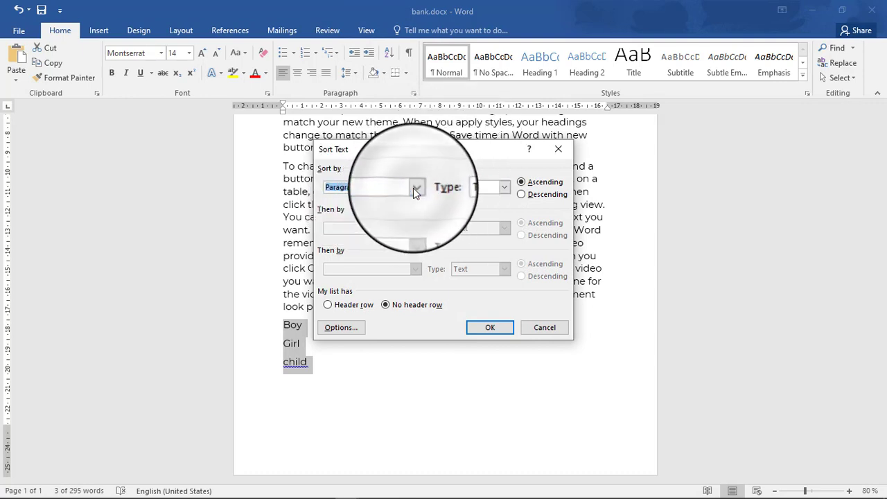
click(505, 195)
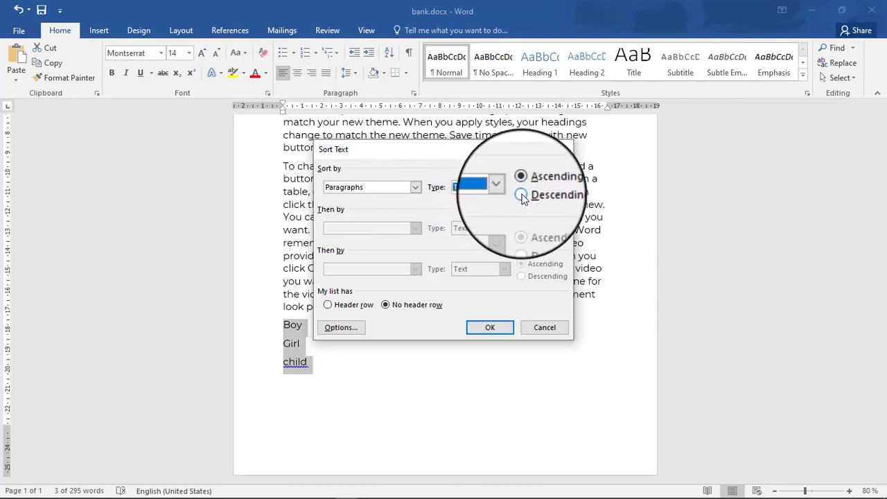
click(487, 329)
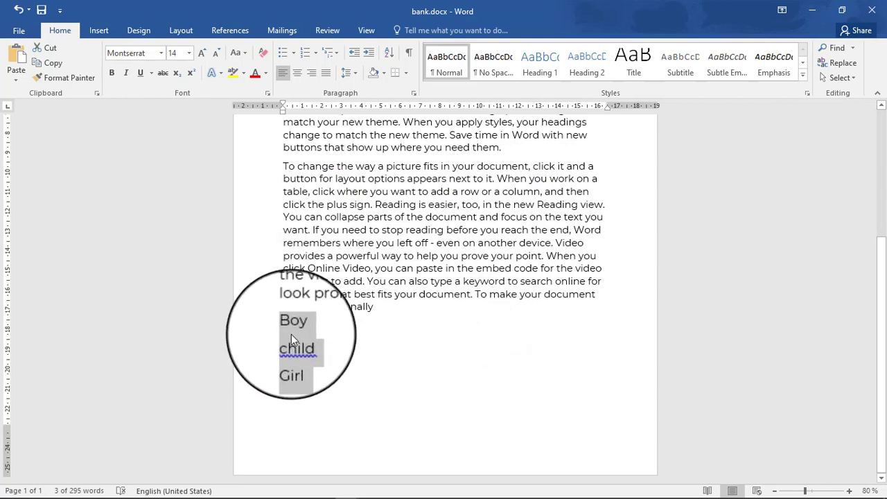
click(343, 357)
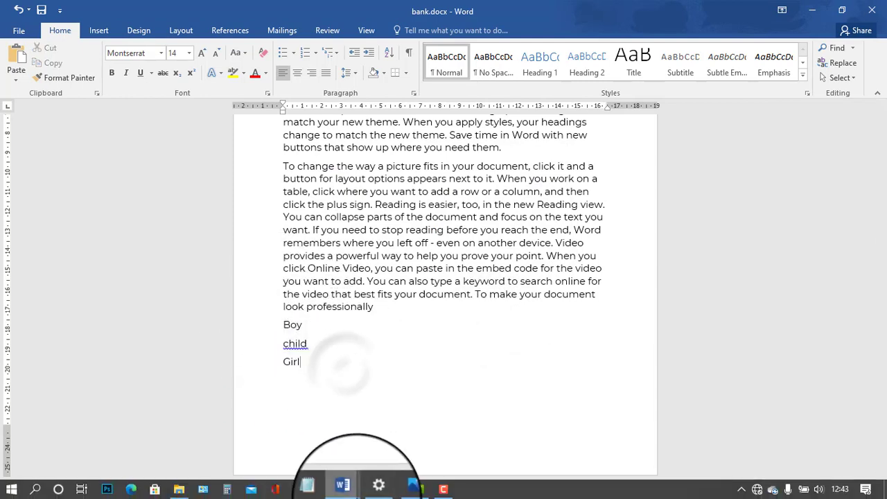
Consult the lesson outline in Photos and convert the opening sentence of bank.docx to UPPERCASE.
click(395, 491)
click(805, 18)
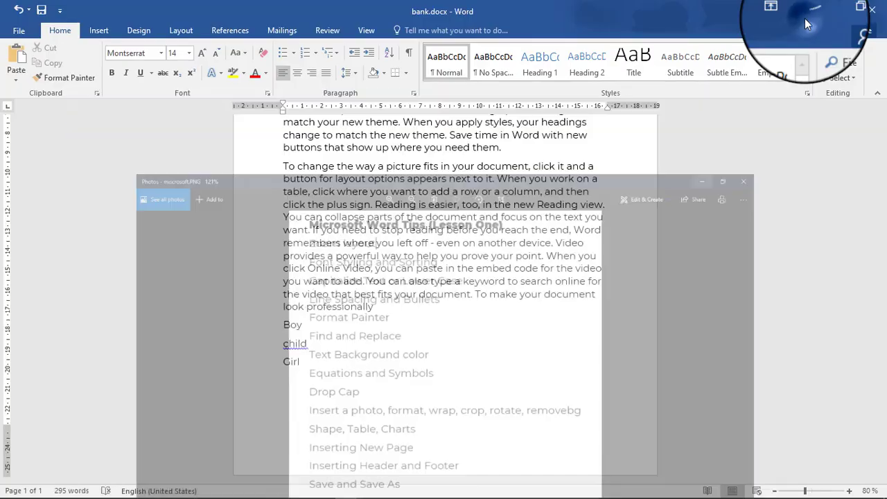
scroll(385, 287, up, 5)
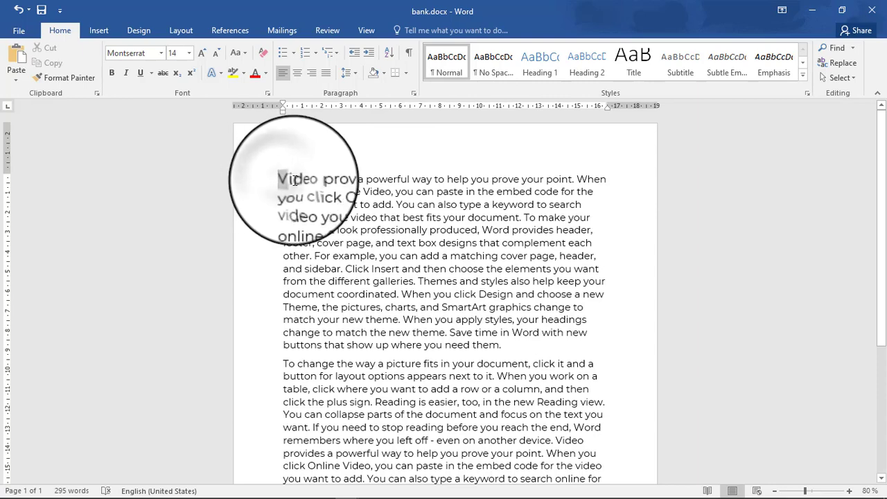
drag(283, 179, 576, 179)
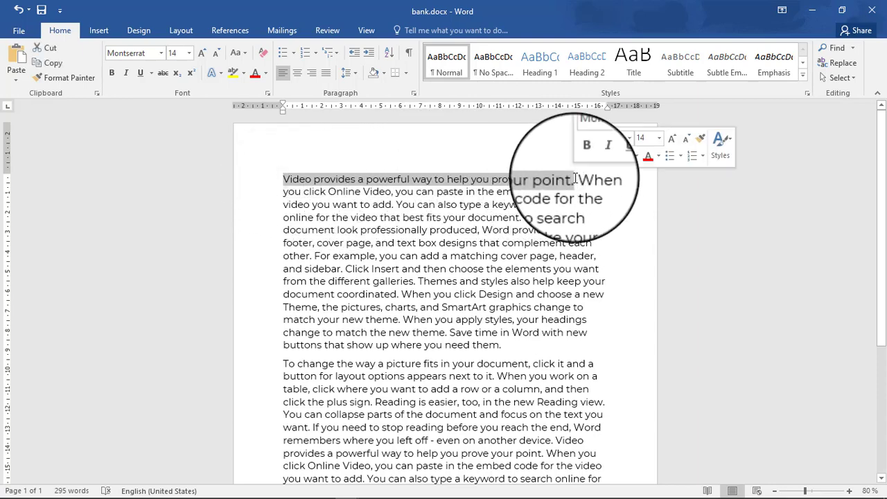
click(239, 57)
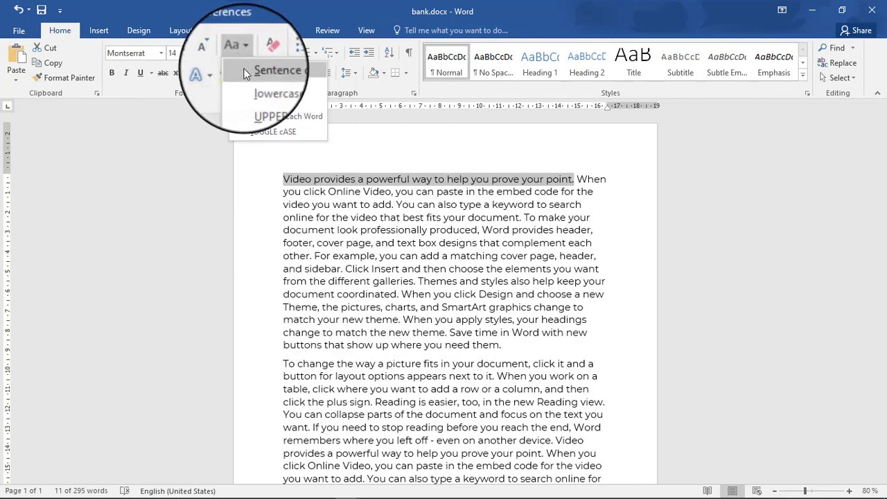
click(256, 99)
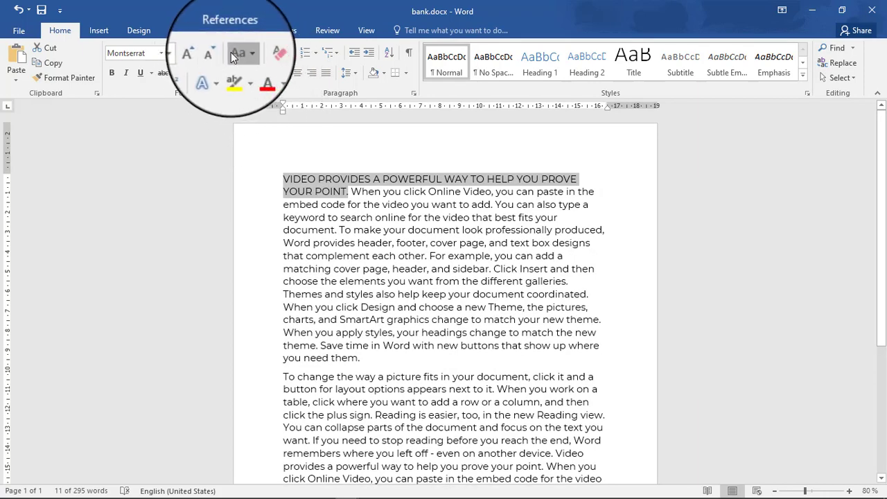
Change the case of the opening sentence to Capitalize Each Word.
click(234, 53)
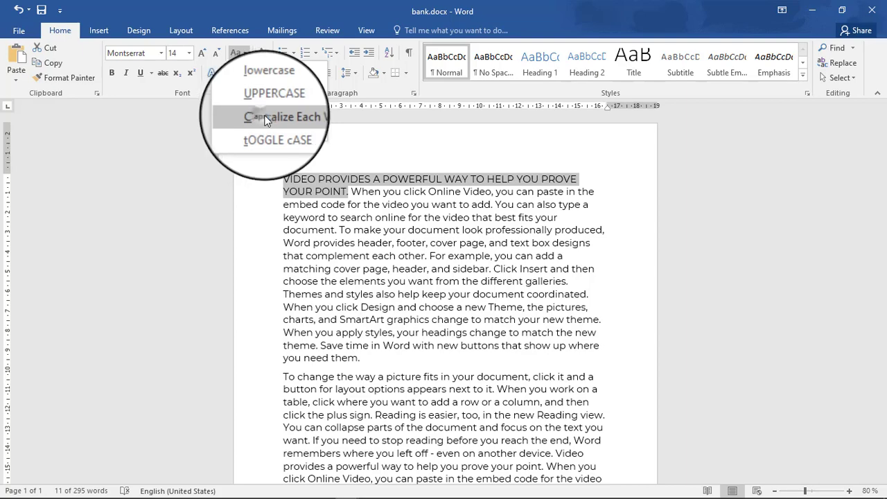
click(261, 118)
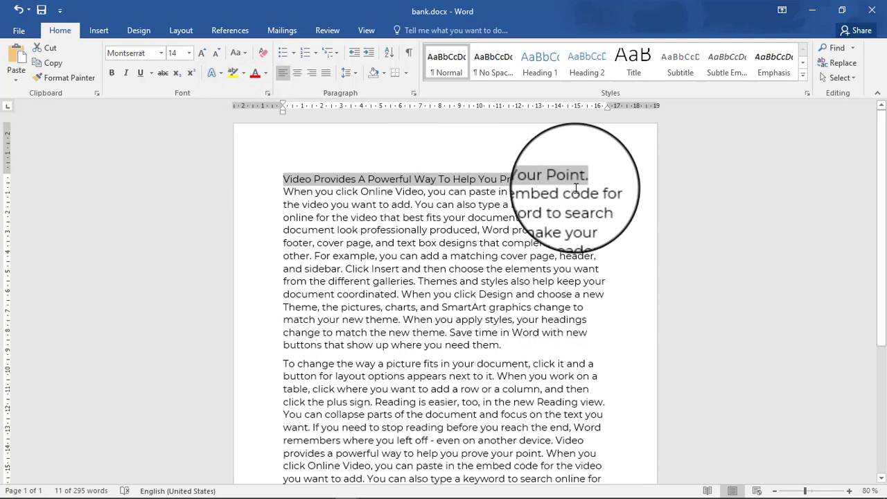
click(396, 223)
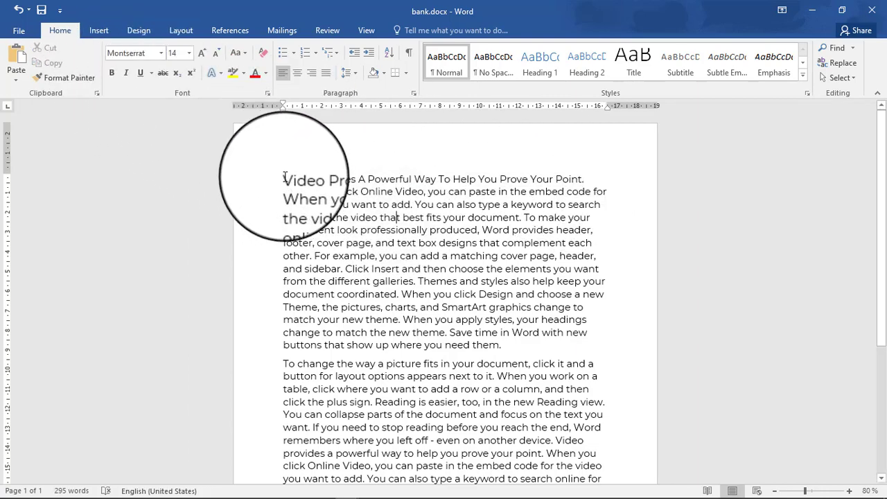
Apply a double underline to "Video Provides A Powerful Way To Help You Prove" in the opening sentence.
drag(284, 179, 531, 180)
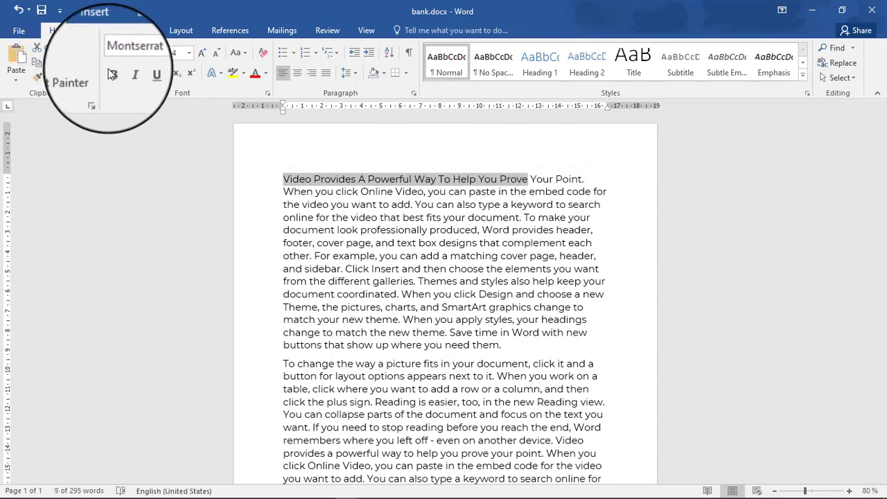
click(150, 72)
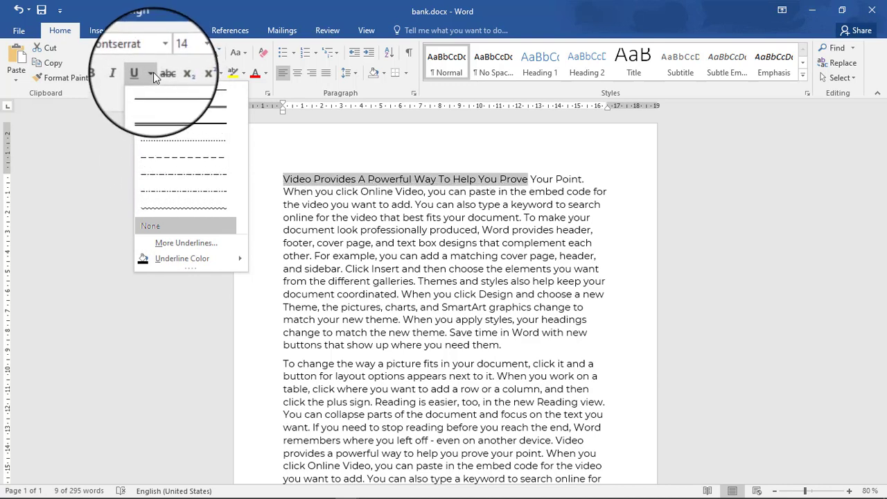
click(155, 108)
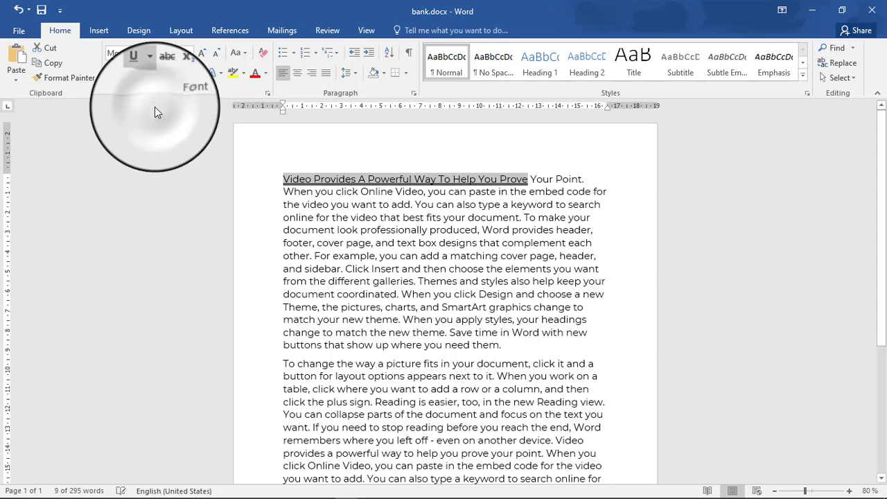
click(151, 73)
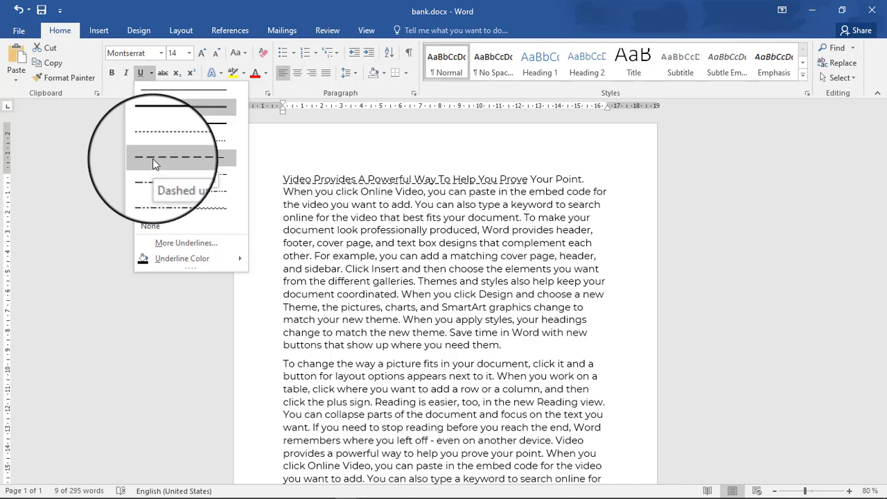
click(153, 163)
click(386, 243)
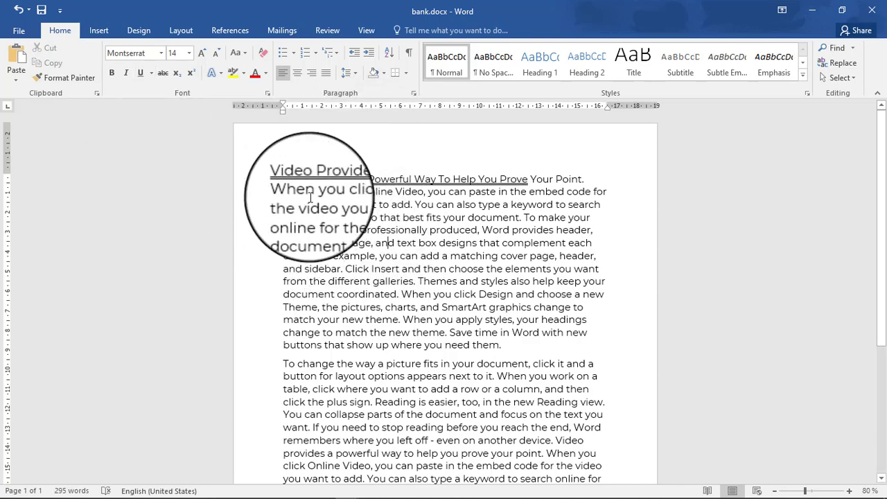
Italicize the third and fourth lines of the first paragraph and zoom the page in to 110%.
drag(284, 206, 599, 217)
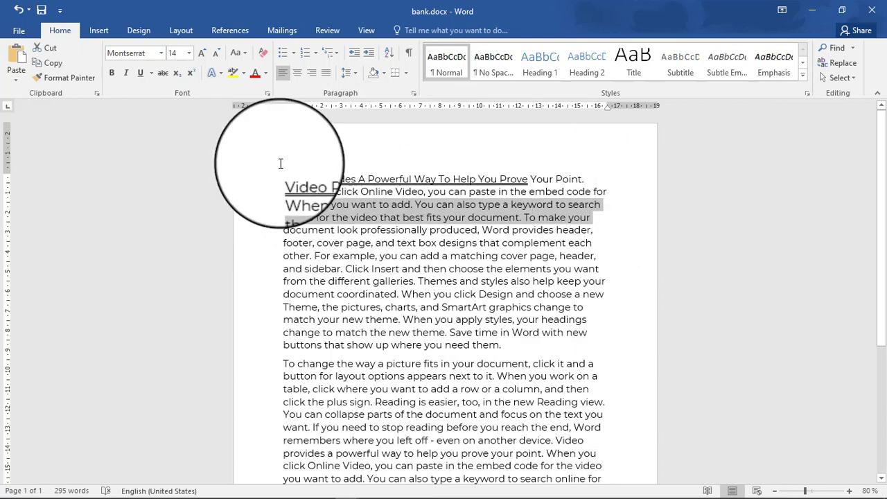
click(122, 74)
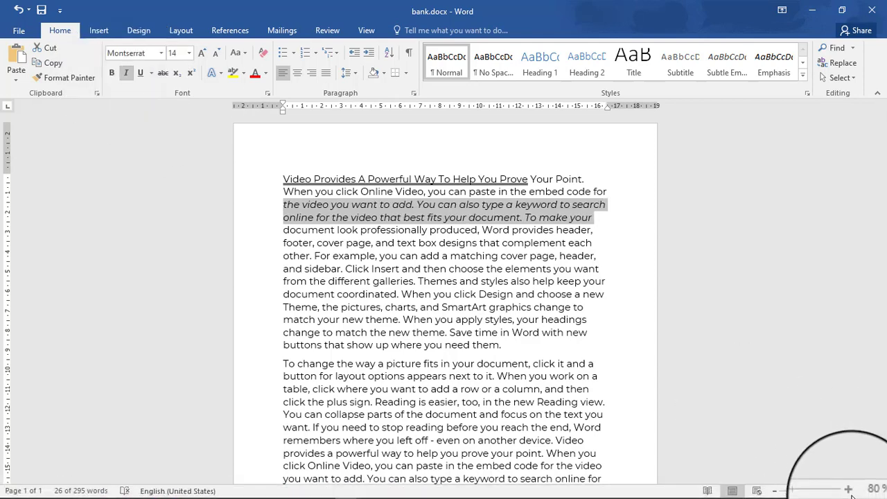
click(848, 489)
click(848, 489)
click(848, 490)
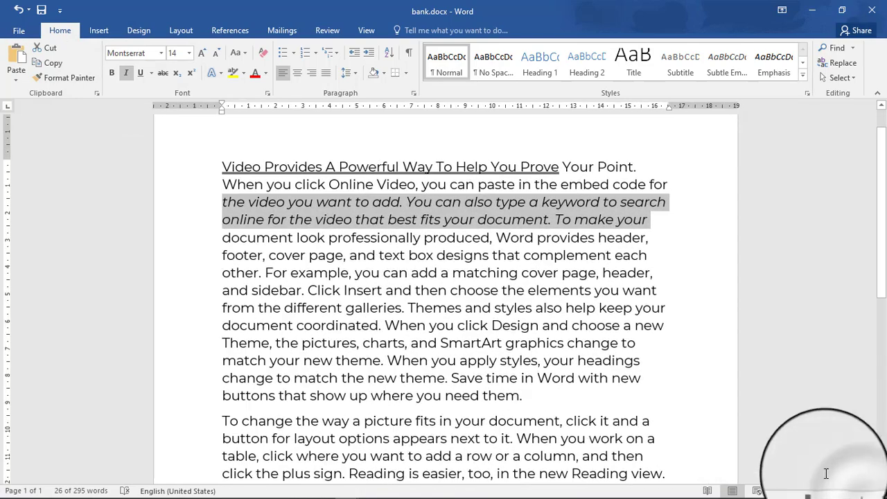
click(257, 201)
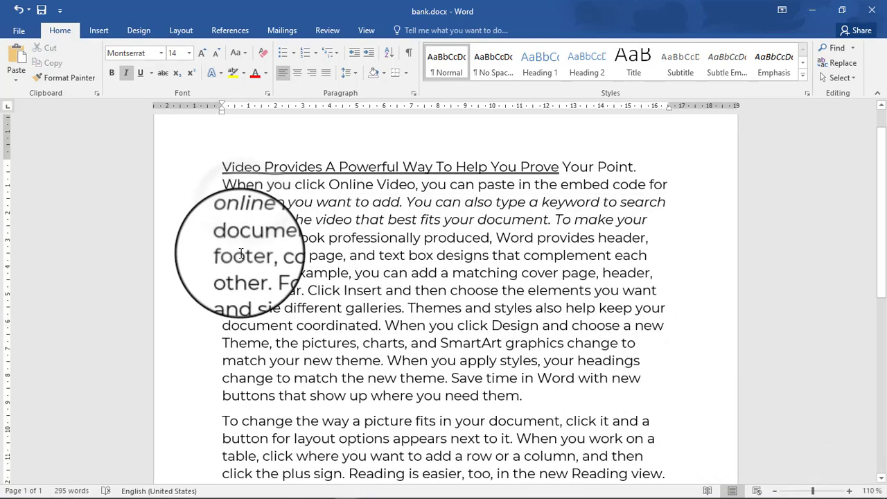
drag(648, 219, 224, 207)
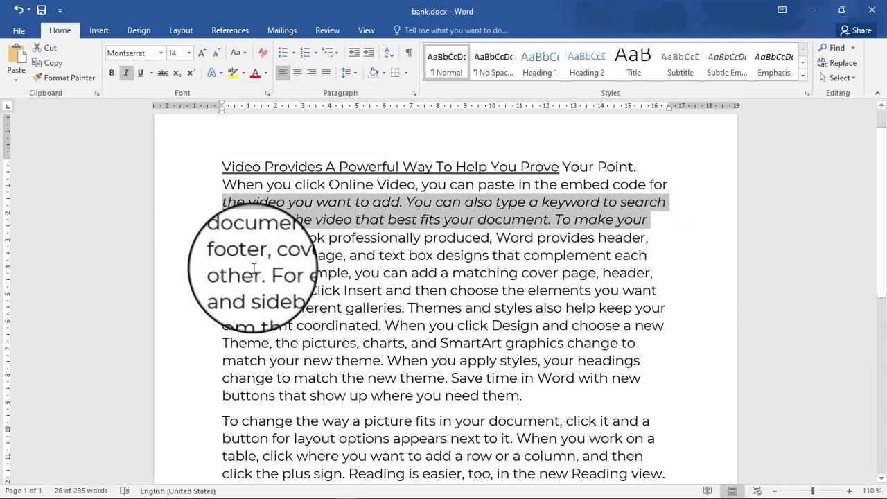
Apply strikethrough to the line "document look professionally produced, Word provides header," in the first paragraph.
click(249, 274)
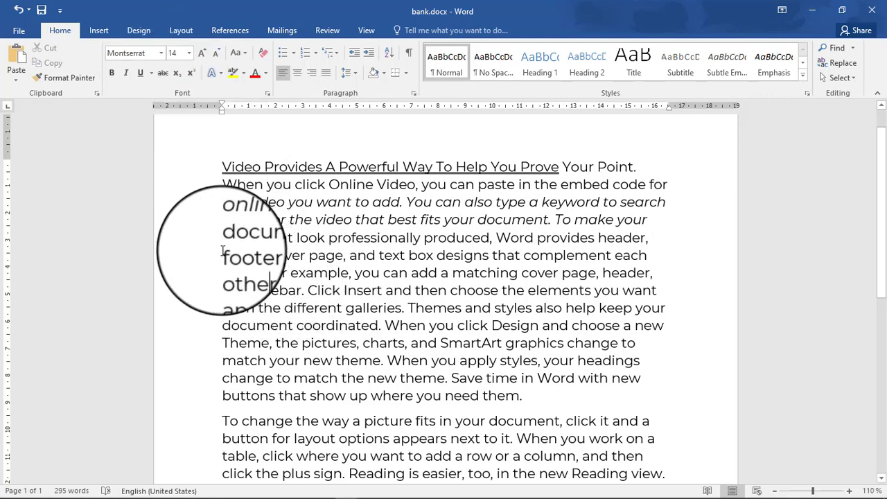
drag(223, 237, 738, 242)
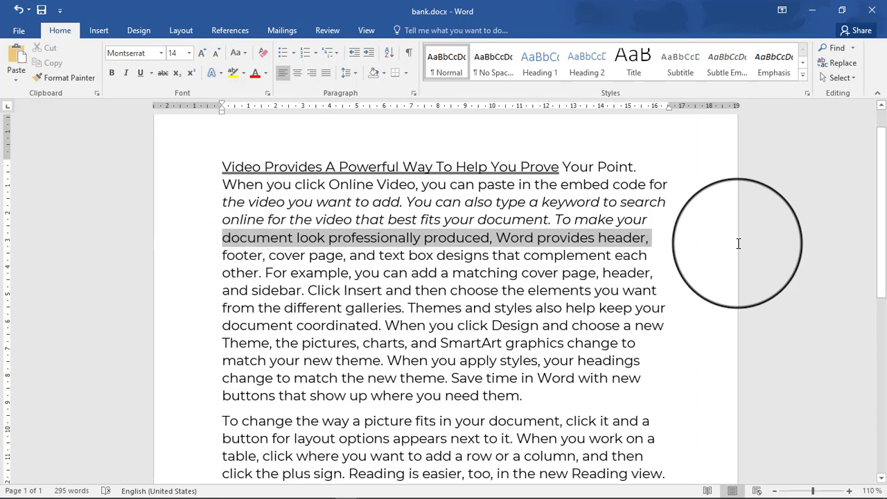
click(168, 72)
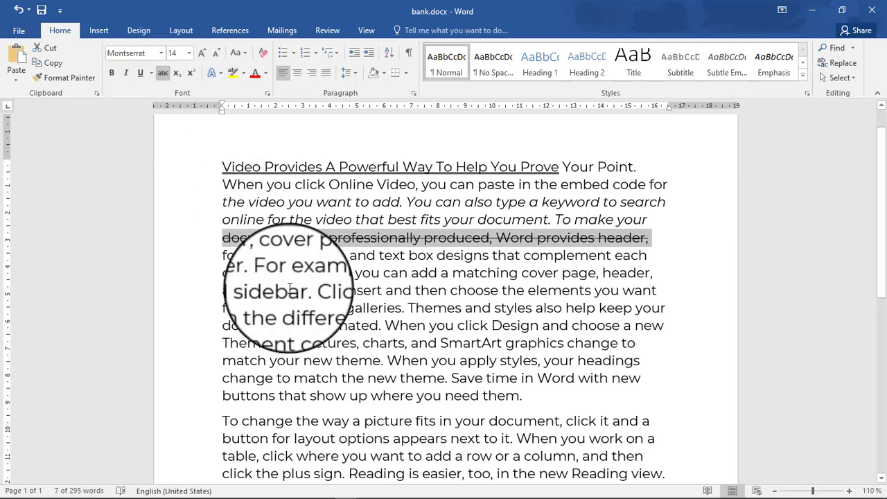
click(291, 319)
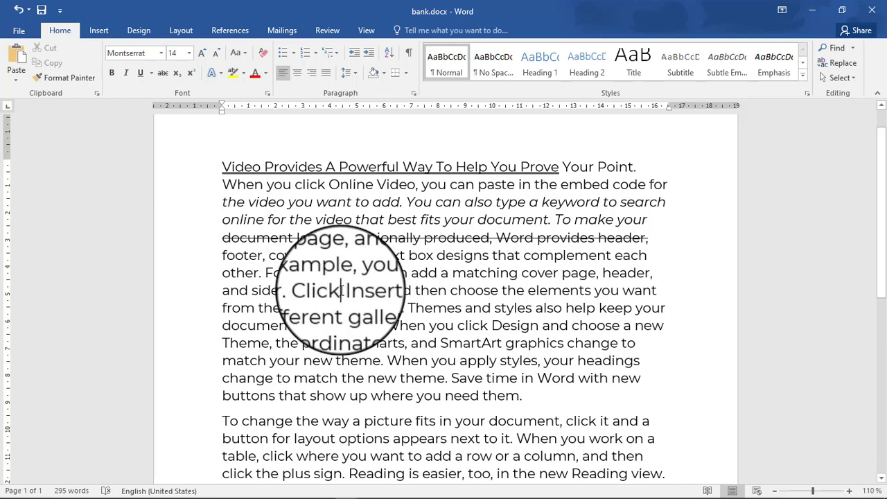
Add a superscript 2 directly after the word "Click" in "Click Insert and then choose" in the first paragraph.
click(190, 74)
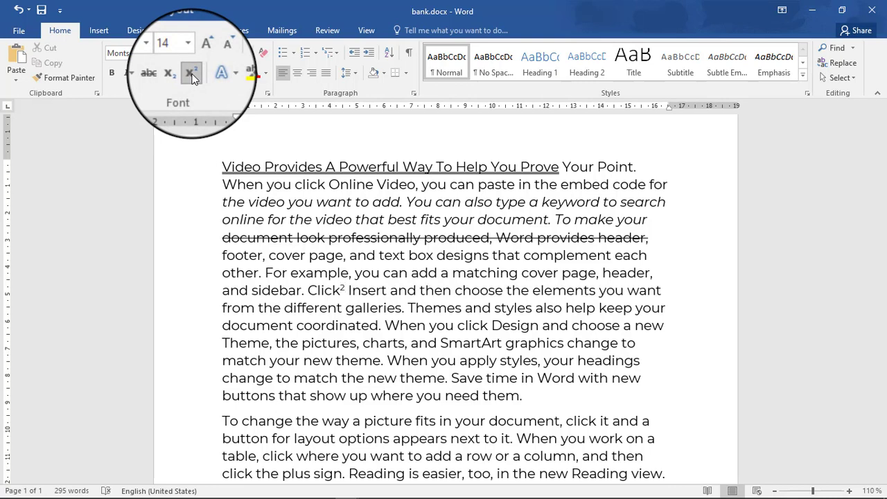
drag(309, 291, 347, 291)
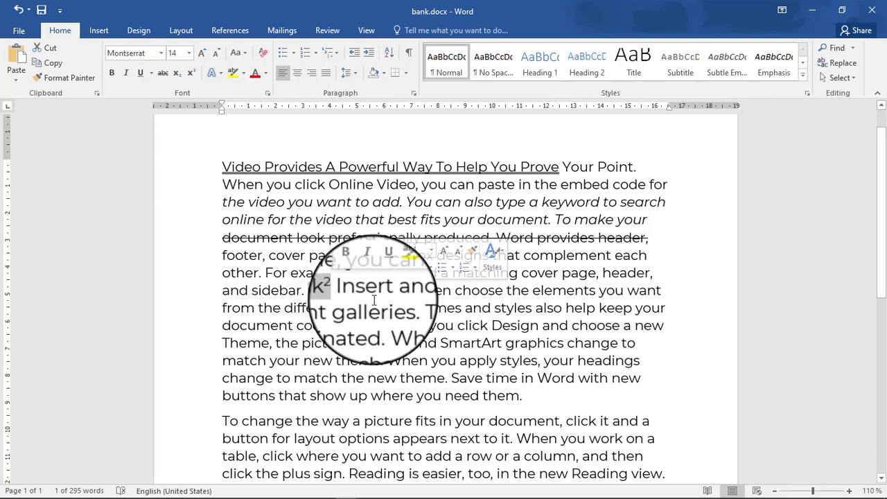
click(368, 307)
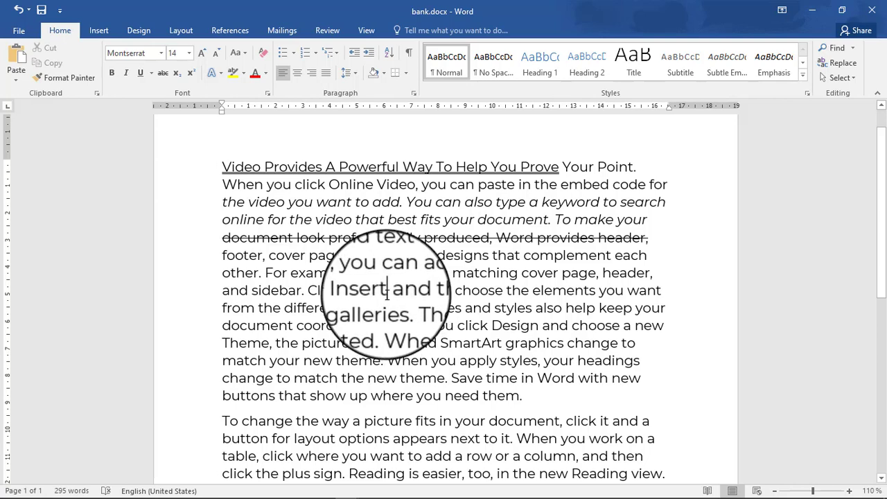
Add a subscript 3 directly after the word "Insert" in the first paragraph.
click(386, 291)
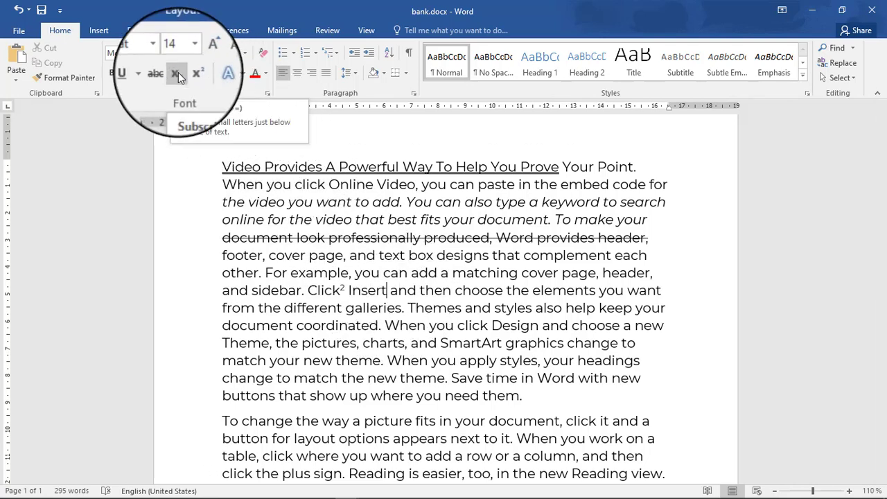
click(178, 74)
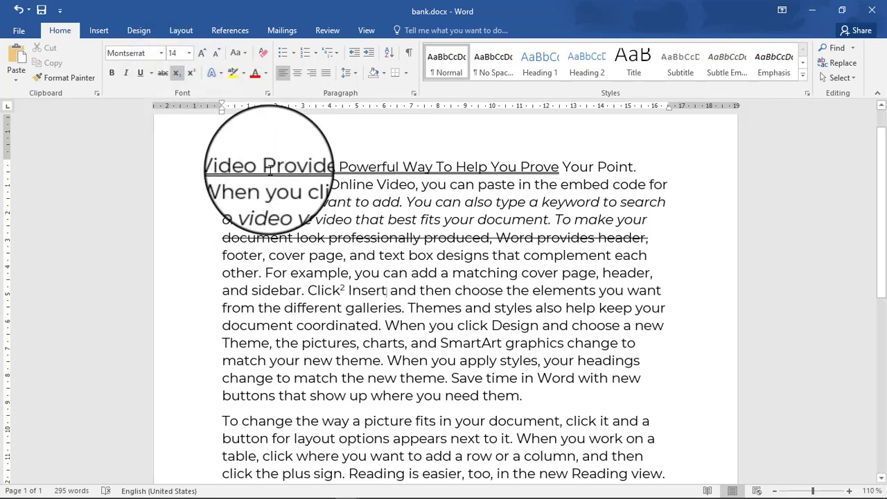
scroll(270, 171, down, 7)
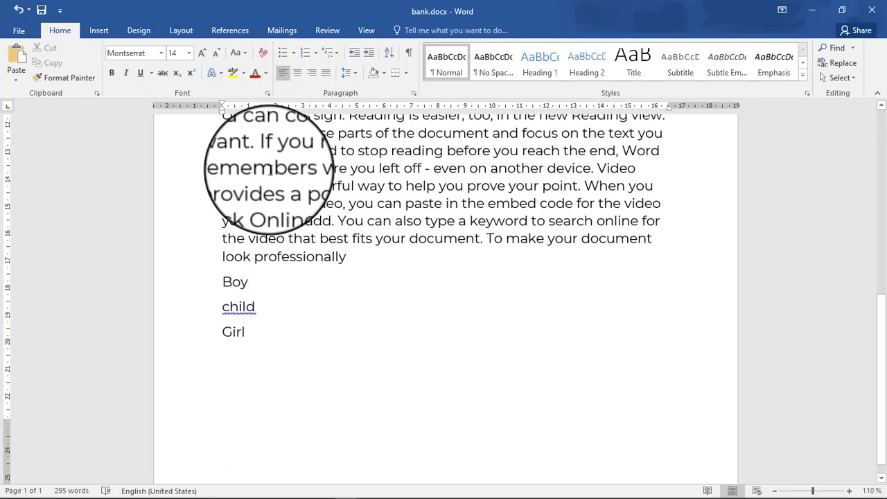
scroll(305, 239, up, 5)
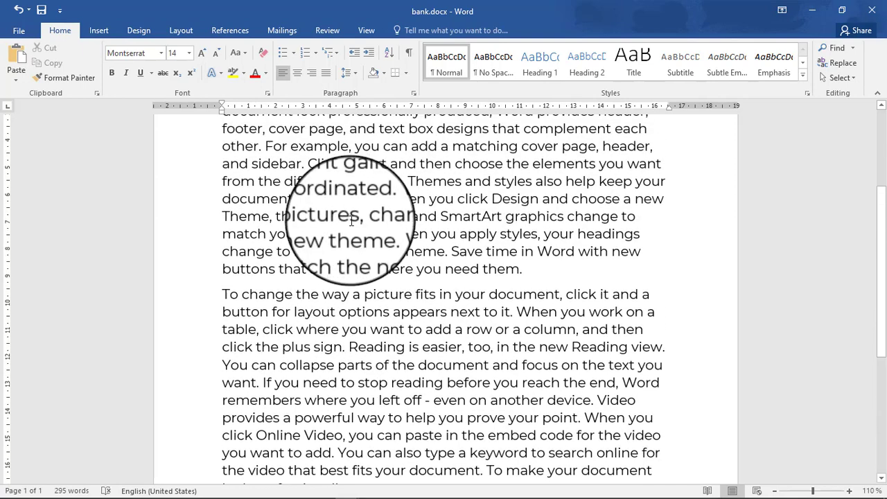
scroll(351, 220, up, 2)
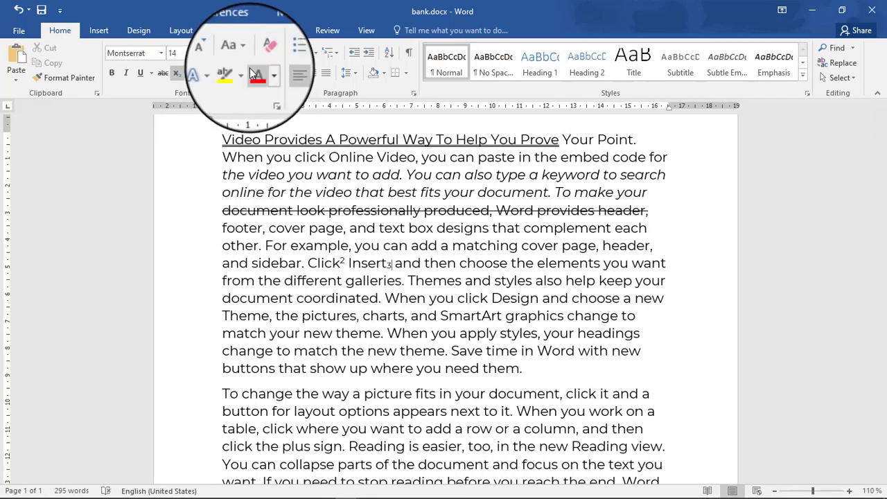
Set the font color of "Themes and styles also help keep your document coordinated. When you click Design and choose a new" to red.
scroll(466, 263, down, 2)
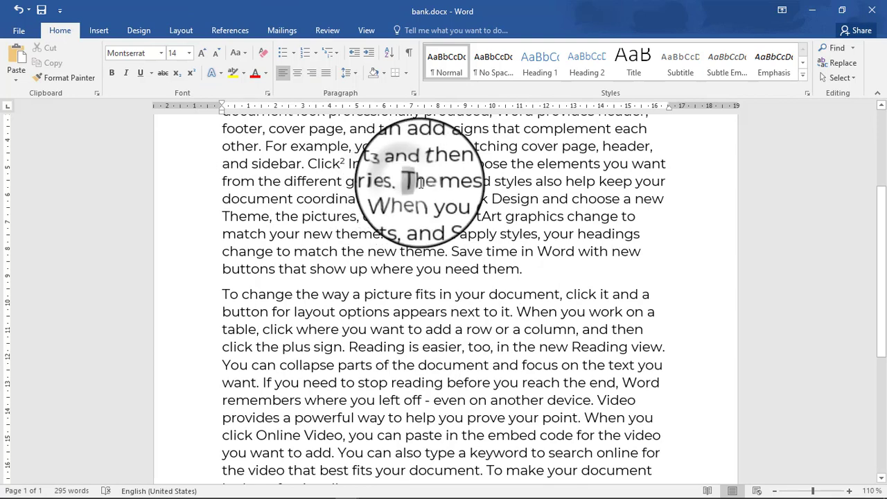
drag(409, 181, 603, 254)
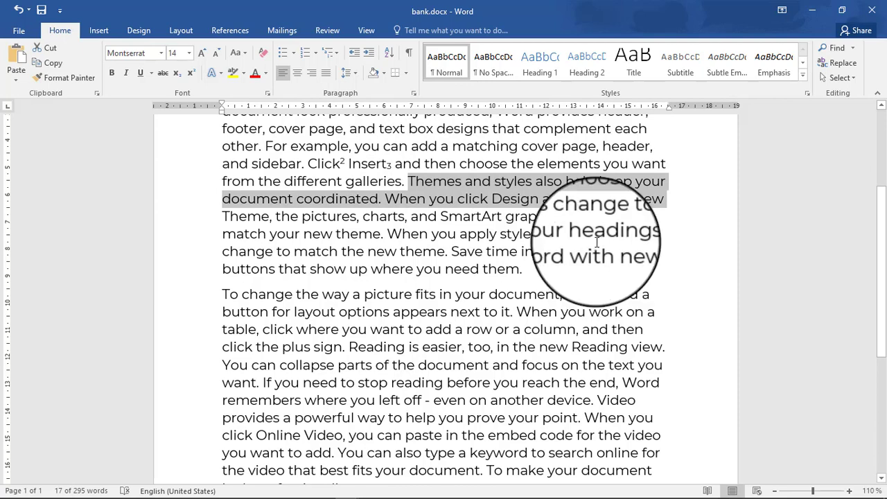
click(266, 76)
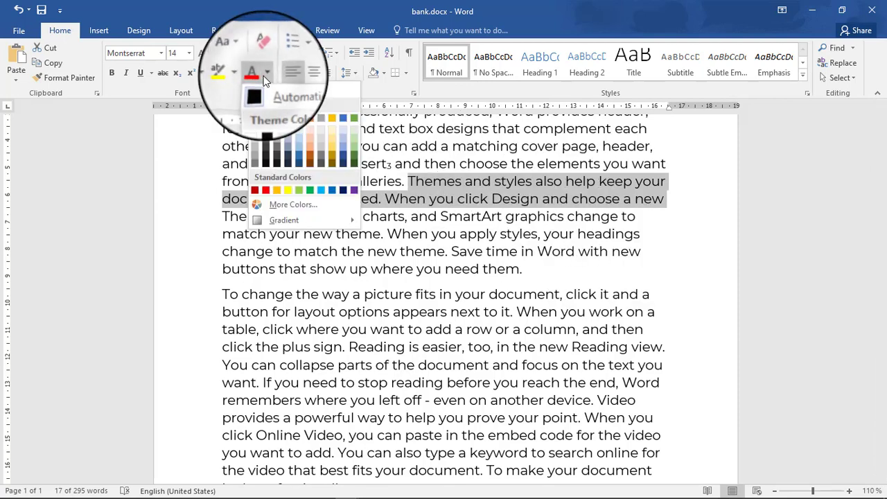
click(266, 189)
click(436, 251)
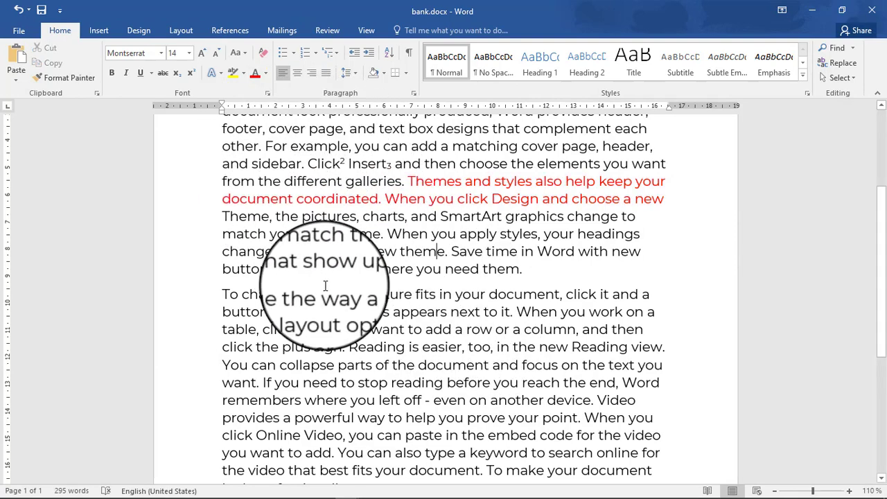
Highlight the red text from "Themes and styles" through "choose a new" in turquoise.
scroll(347, 364, down, 2)
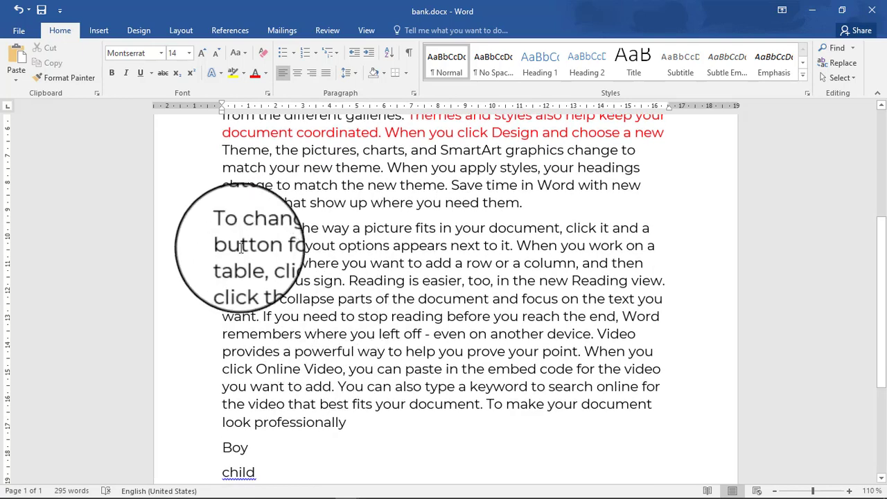
scroll(415, 187, up, 2)
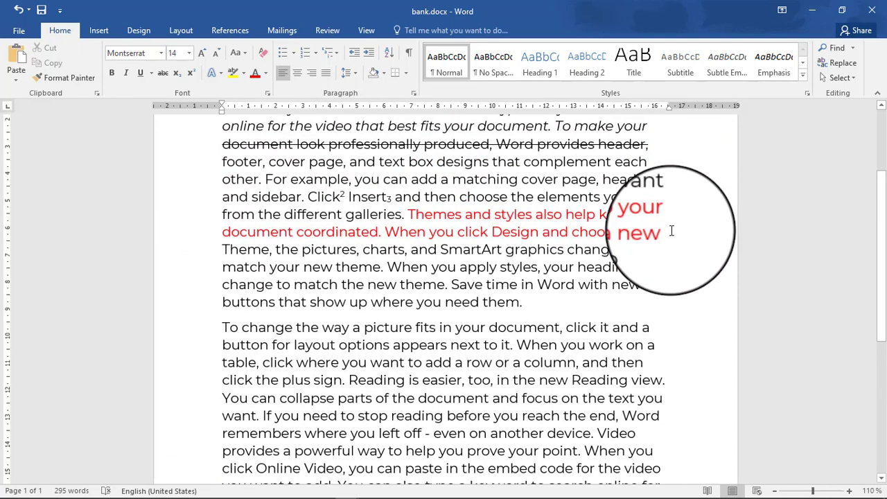
drag(408, 215, 669, 235)
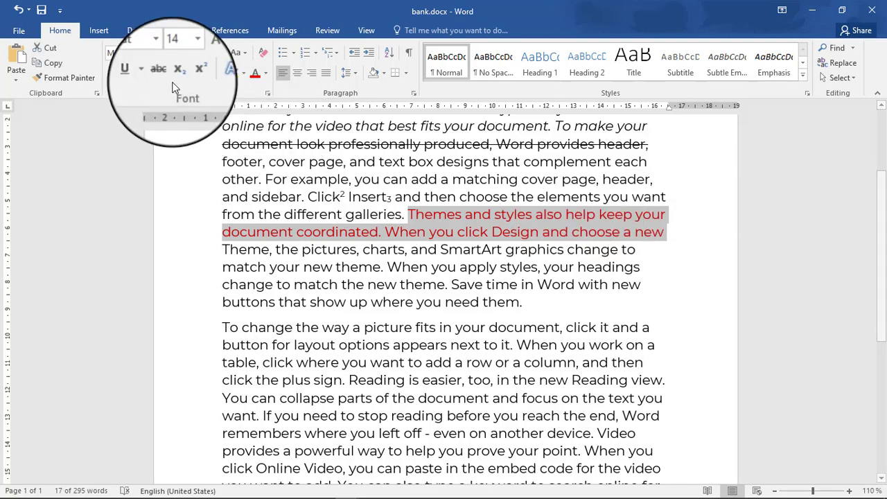
click(242, 78)
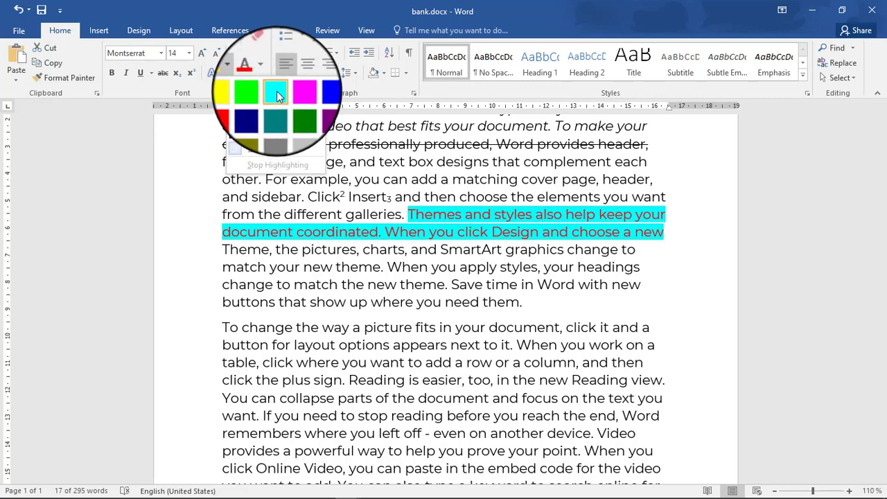
click(277, 91)
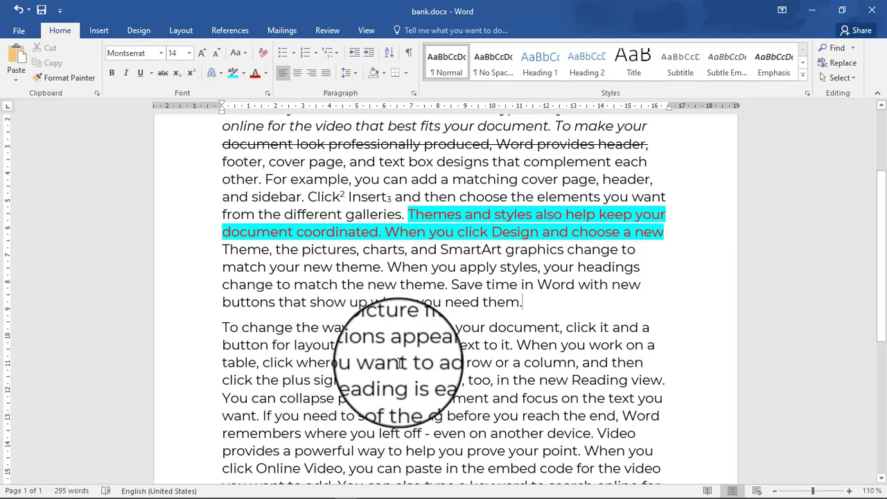
Apply the blue shadowed text effect to the first paragraph's last two lines, from "change to match" through "need them.".
scroll(415, 284, up, 2)
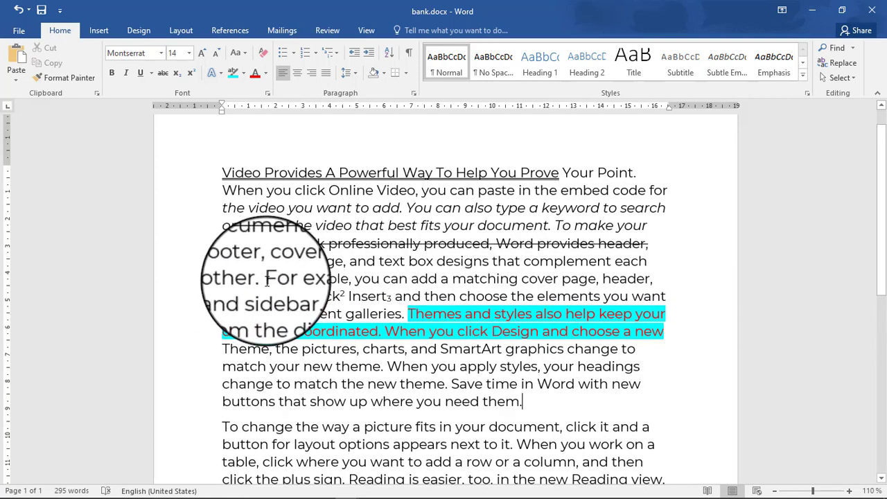
scroll(240, 342, down, 1)
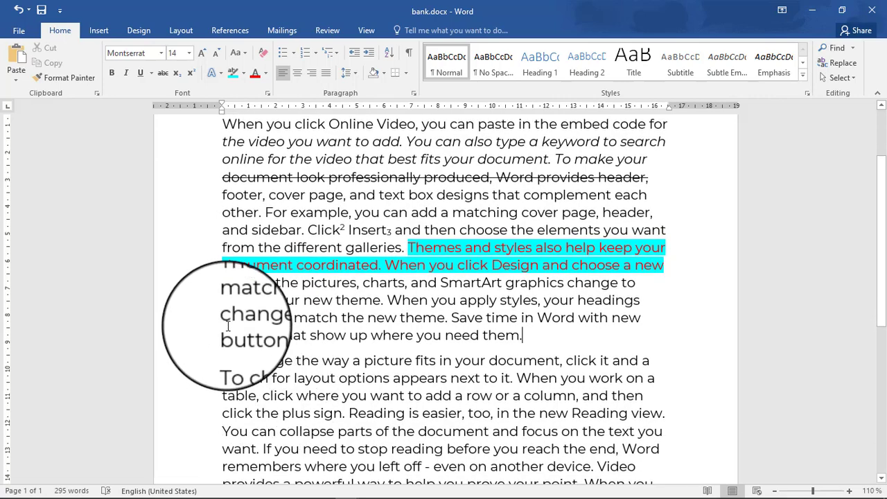
drag(223, 317, 535, 332)
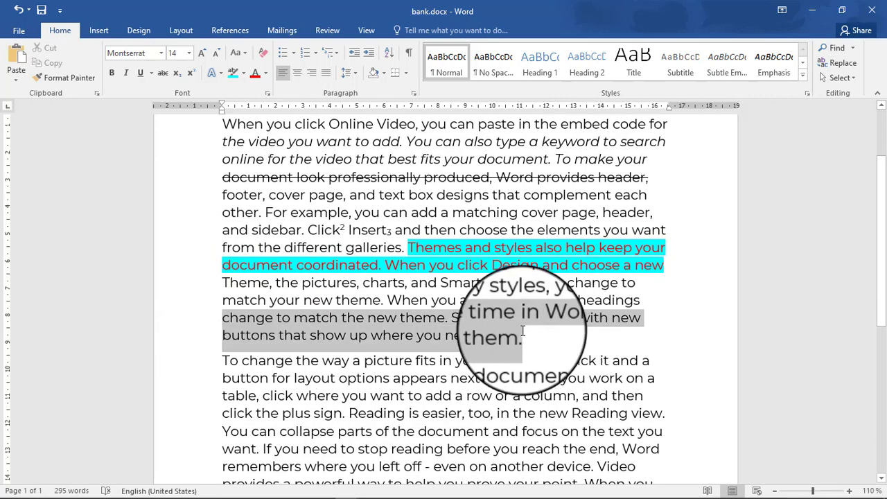
click(151, 72)
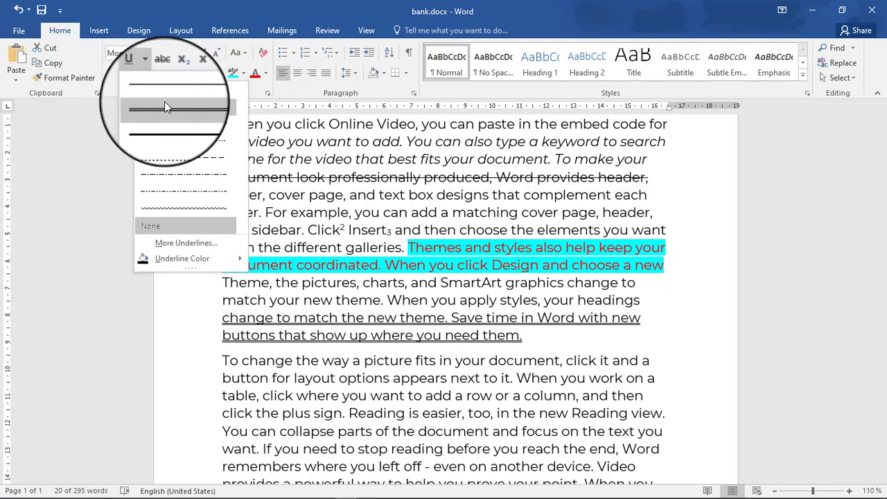
click(642, 353)
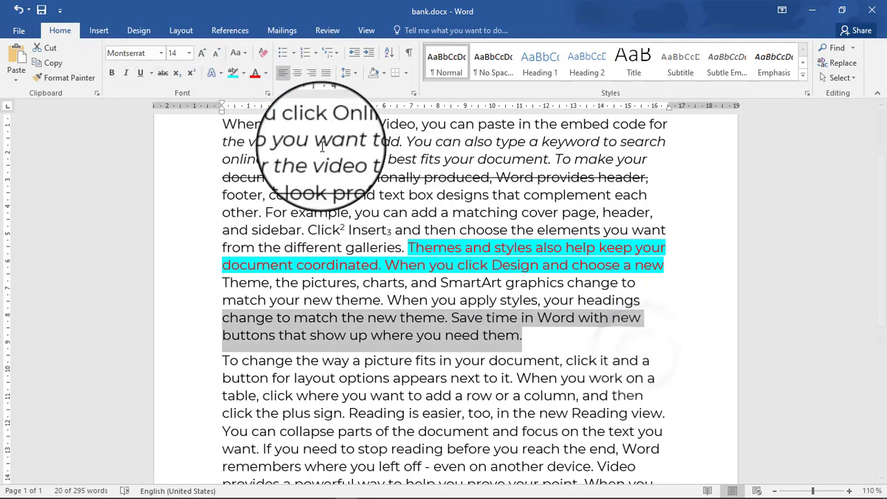
click(218, 72)
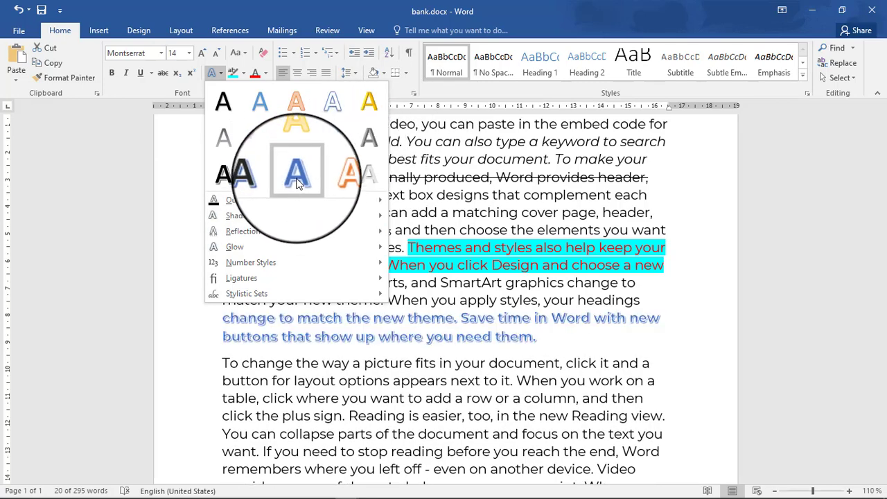
click(296, 179)
click(455, 399)
scroll(425, 432, up, 2)
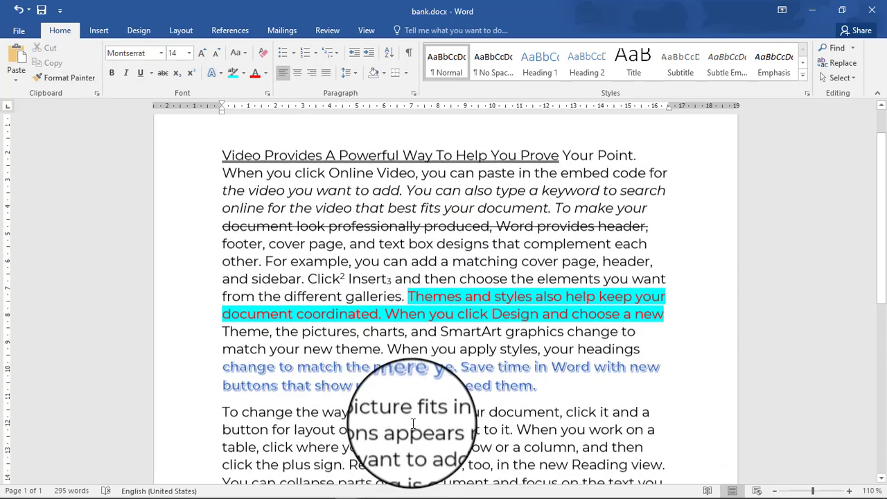
Copy the red, turquoise-highlighted formatting with Format Painter onto the second paragraph's first sentence, from "To change the way" through "next to it.".
scroll(423, 428, down, 3)
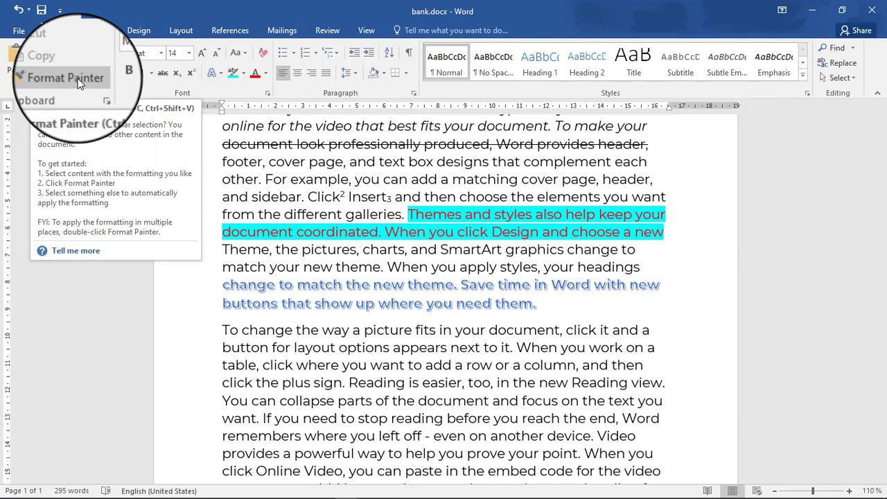
click(406, 383)
scroll(268, 178, up, 1)
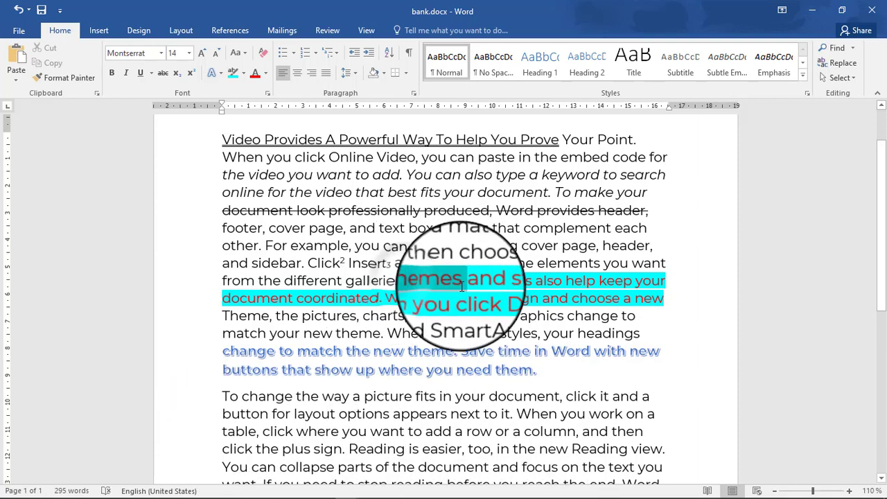
drag(409, 281, 655, 304)
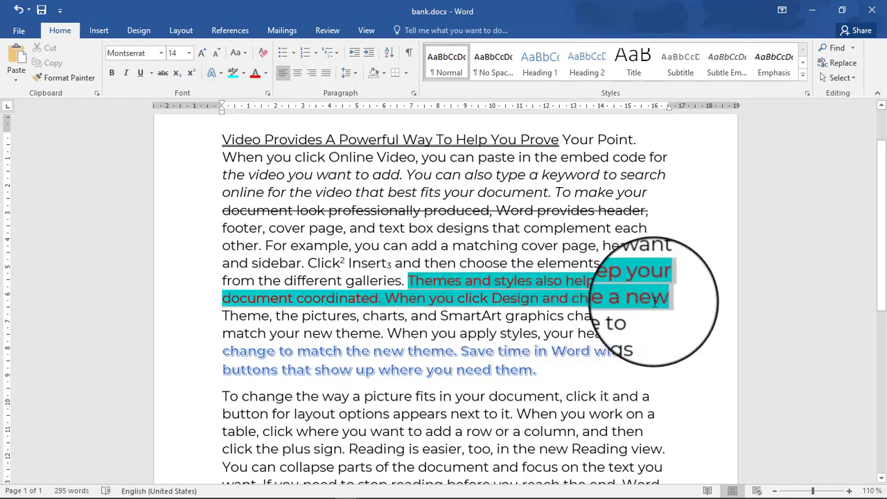
click(70, 78)
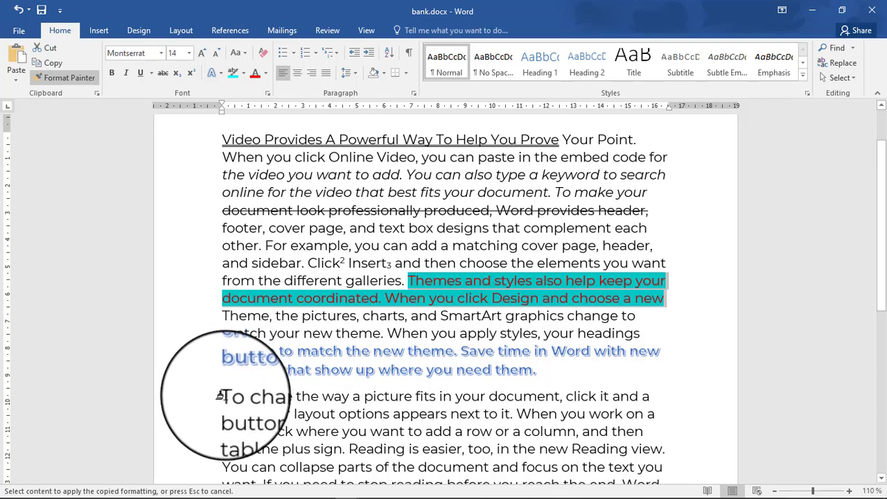
mouse_move(228, 396)
mouse_down()
mouse_move(406, 443)
mouse_move(514, 414)
mouse_up()
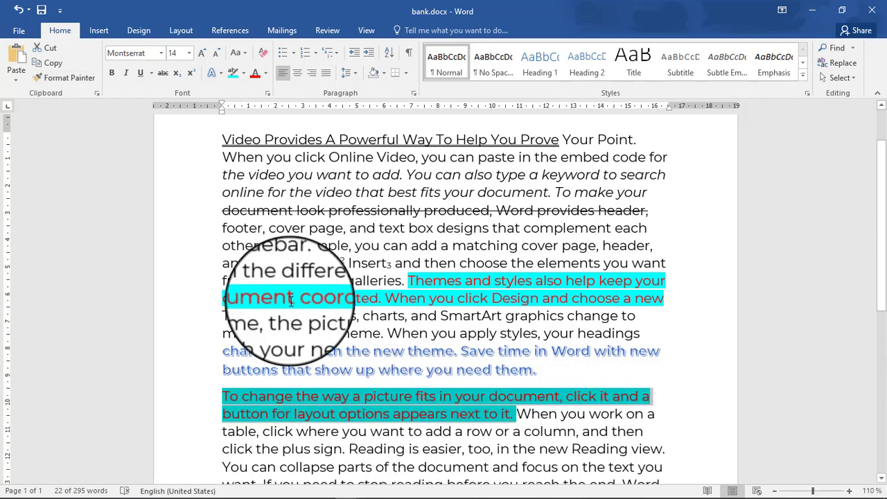
scroll(287, 446, down, 3)
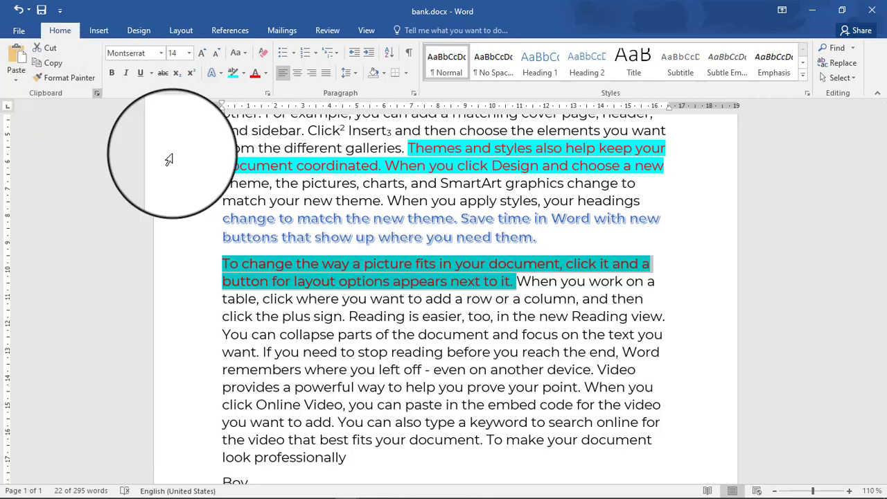
click(367, 234)
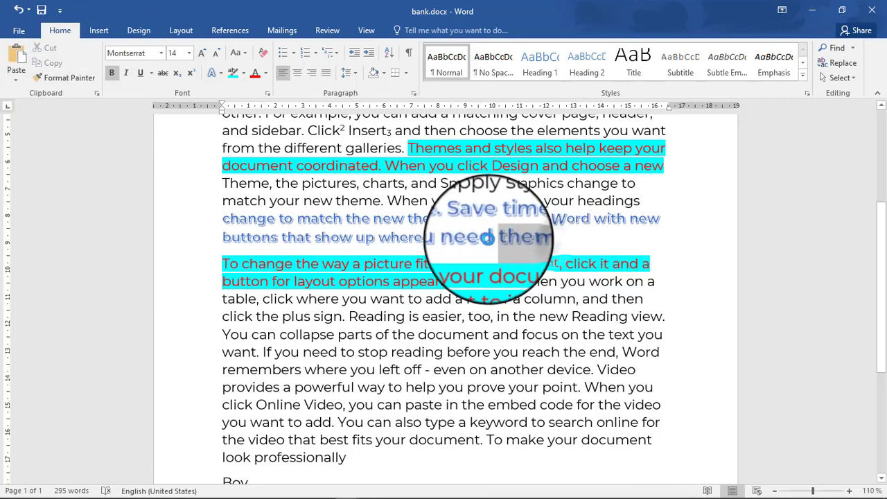
Copy the blue shadowed text formatting with Format Painter onto the second paragraph's sentence "You can collapse parts of the document and focus on the text you want.".
drag(488, 238, 234, 228)
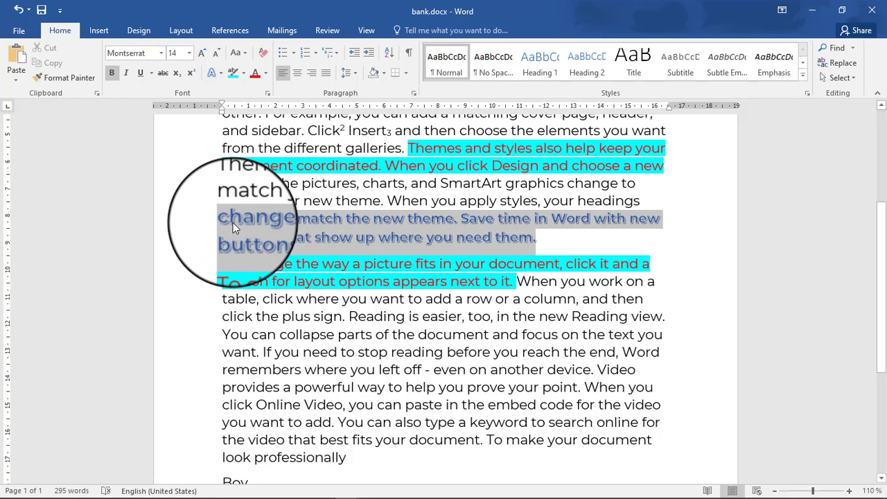
drag(233, 223, 232, 222)
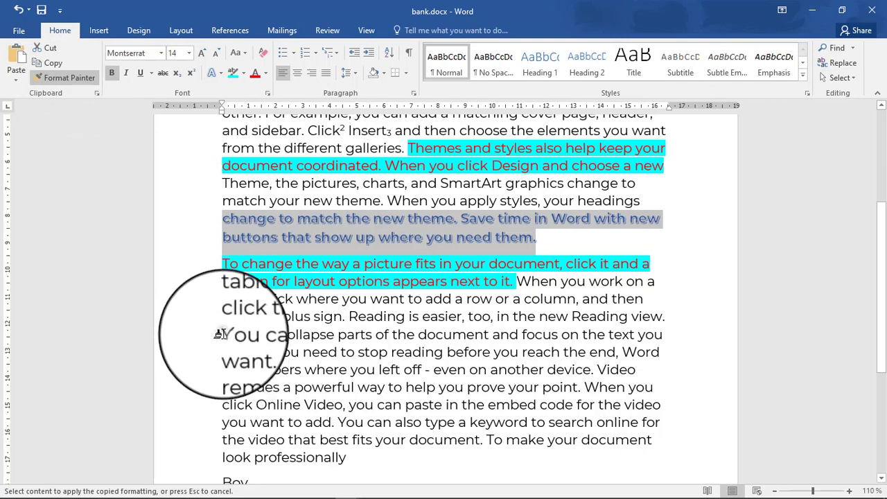
drag(220, 334, 256, 352)
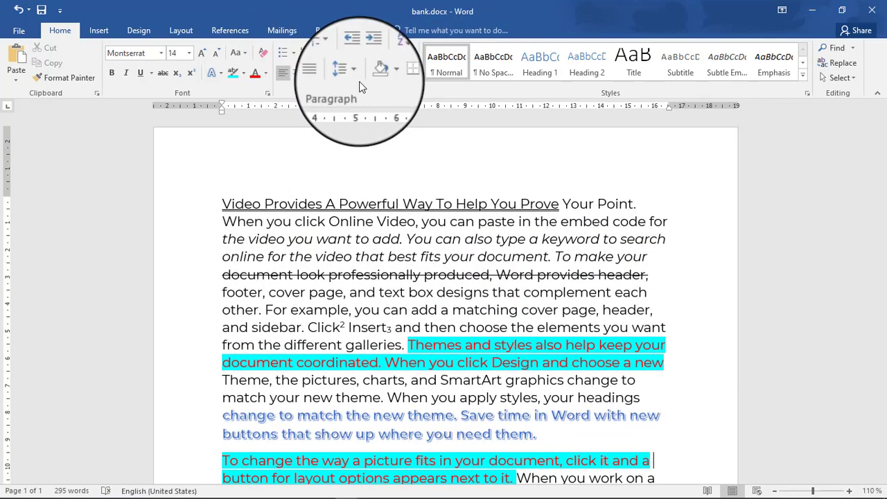
scroll(377, 315, down, 1)
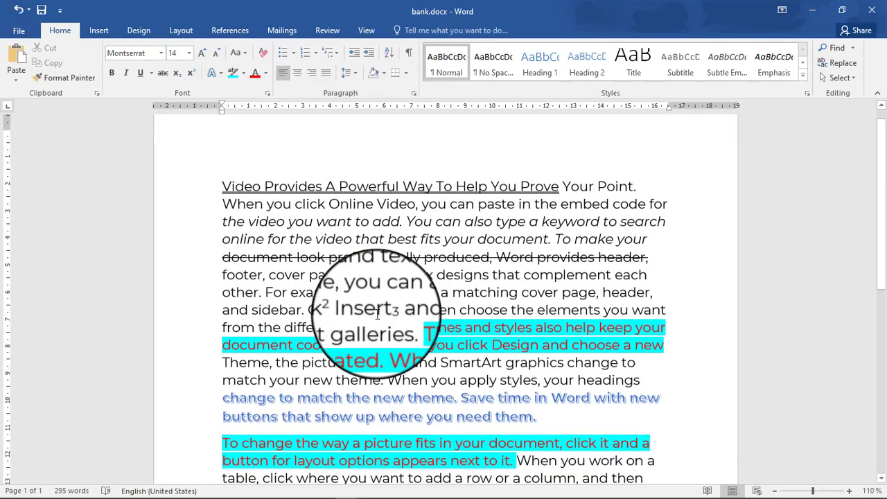
scroll(378, 315, down, 2)
scroll(416, 361, down, 1)
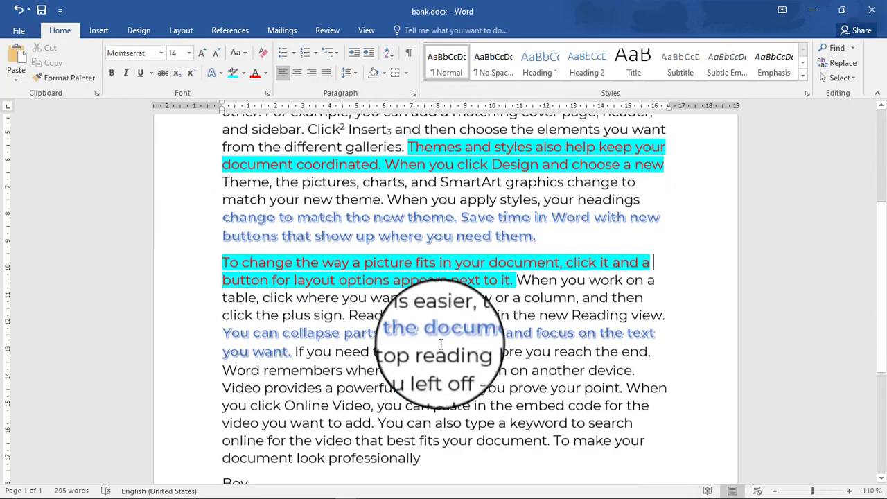
scroll(371, 374, down, 1)
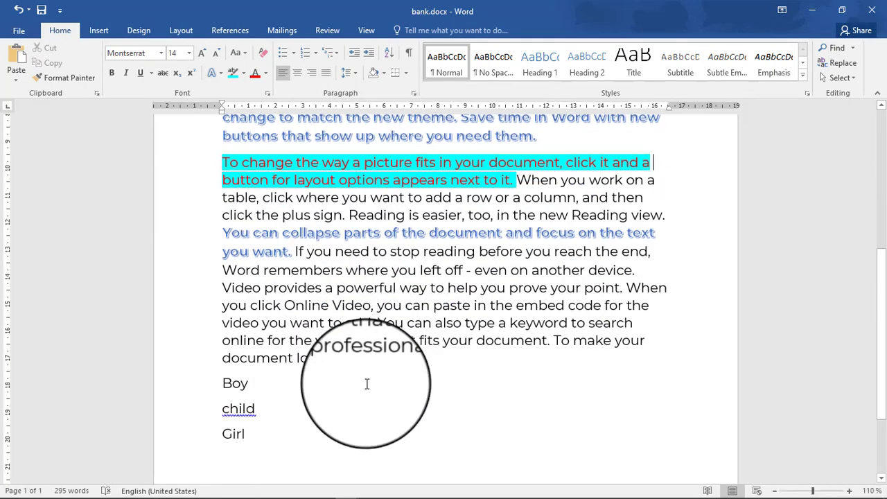
scroll(365, 381, up, 6)
scroll(316, 363, down, 3)
scroll(321, 365, down, 5)
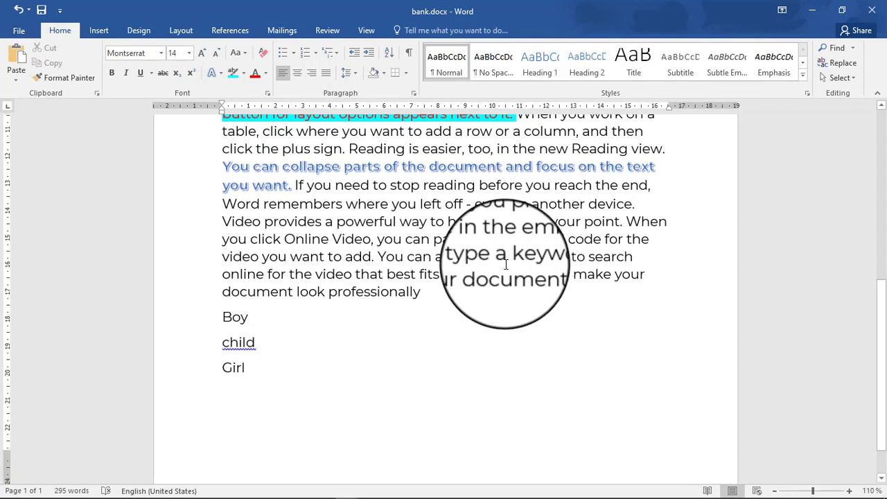
Format the lines Boy, child and Girl as a bulleted list with solid round bullets.
drag(223, 316, 260, 365)
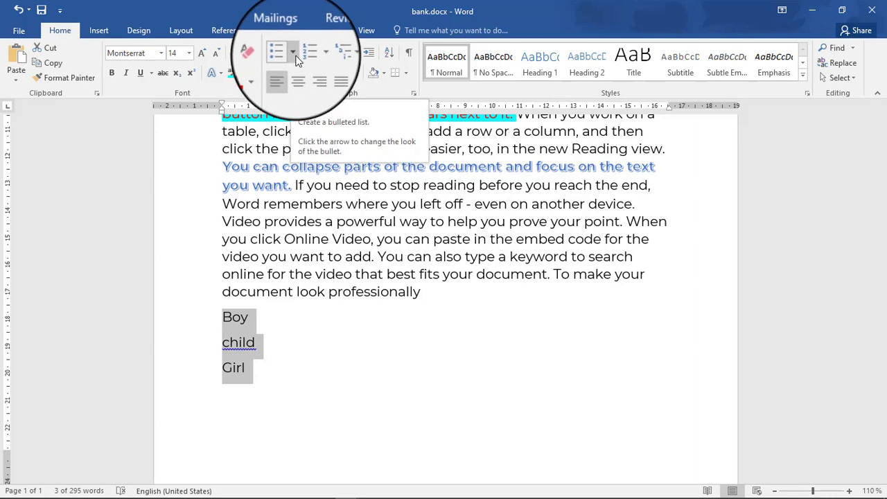
click(293, 54)
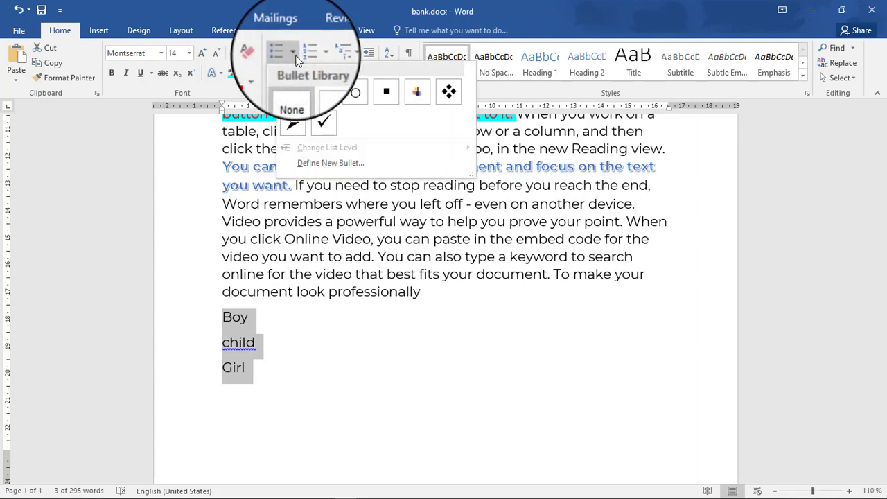
click(294, 54)
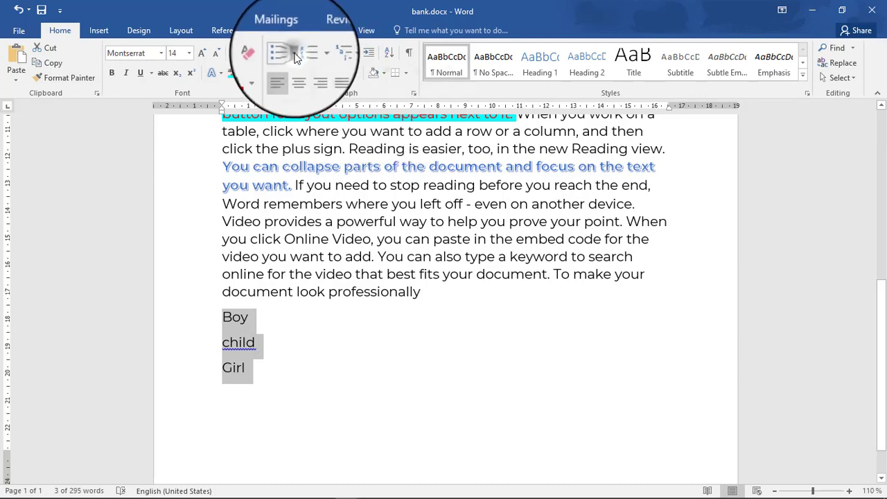
click(294, 54)
click(294, 54)
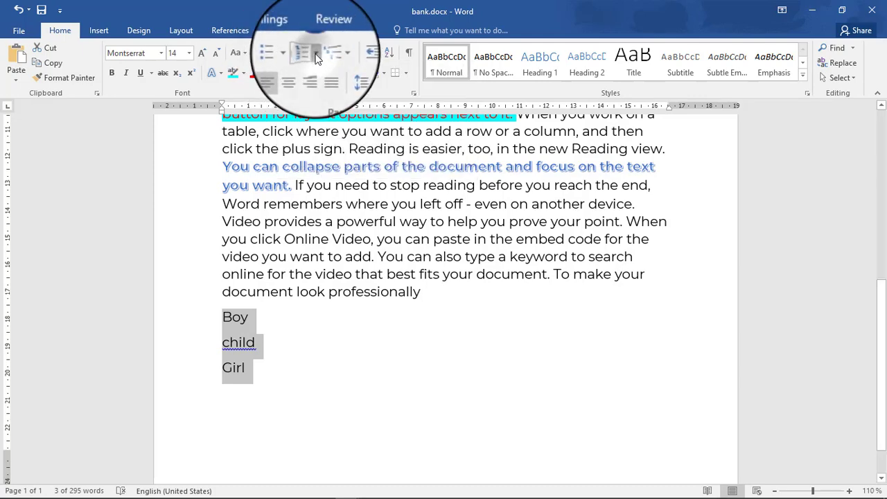
click(316, 54)
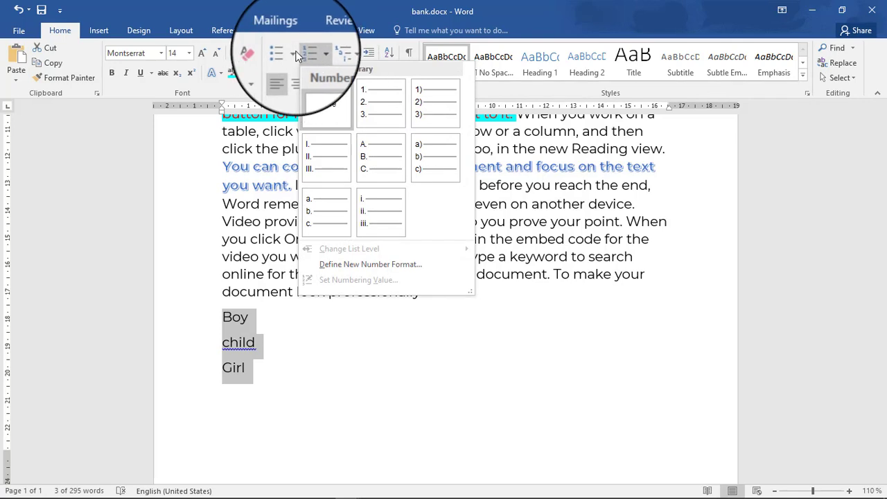
click(294, 54)
click(294, 55)
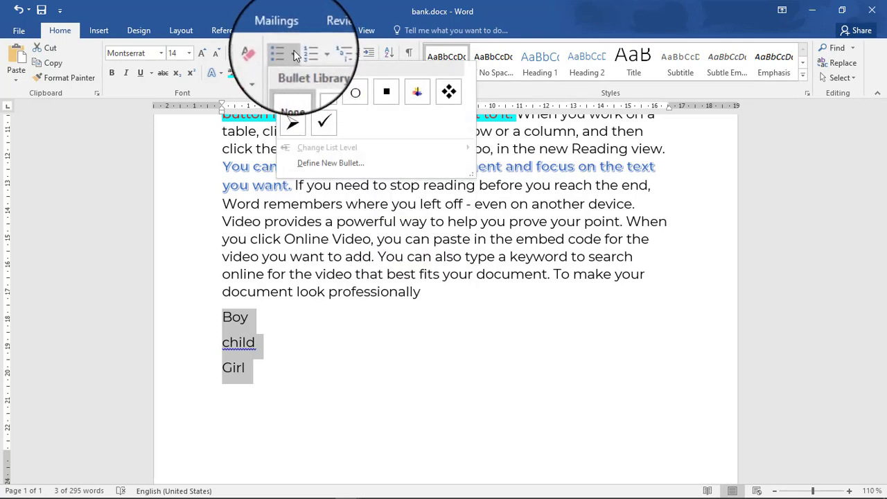
click(318, 54)
click(318, 54)
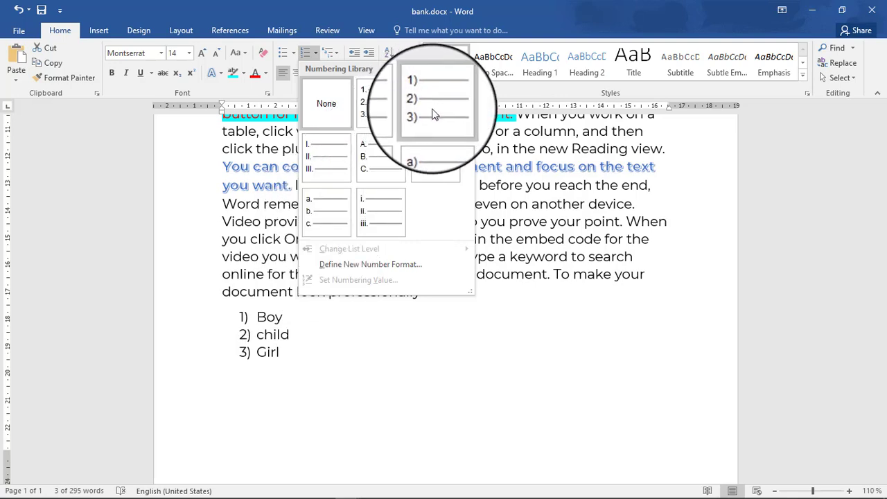
click(326, 104)
click(293, 55)
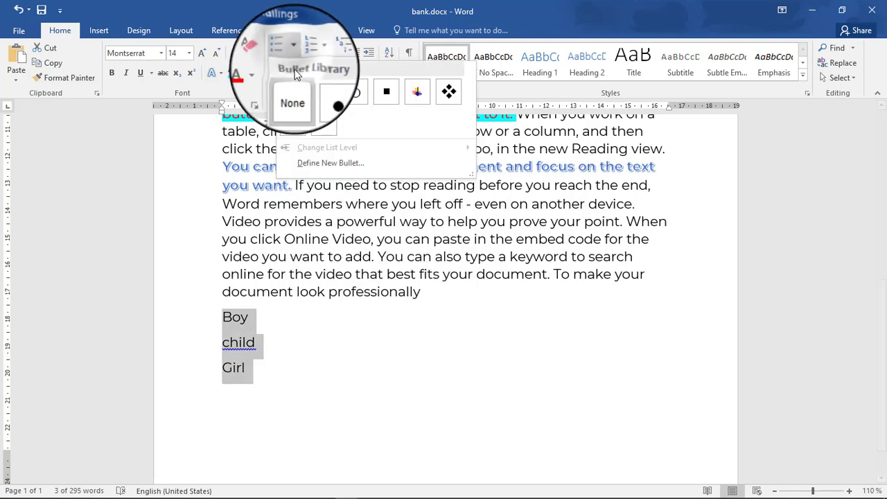
click(325, 97)
scroll(454, 345, up, 3)
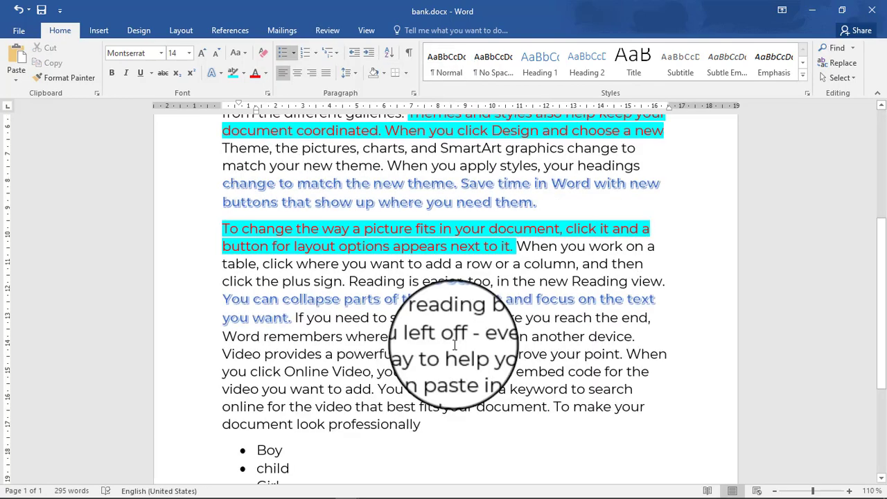
scroll(454, 344, up, 5)
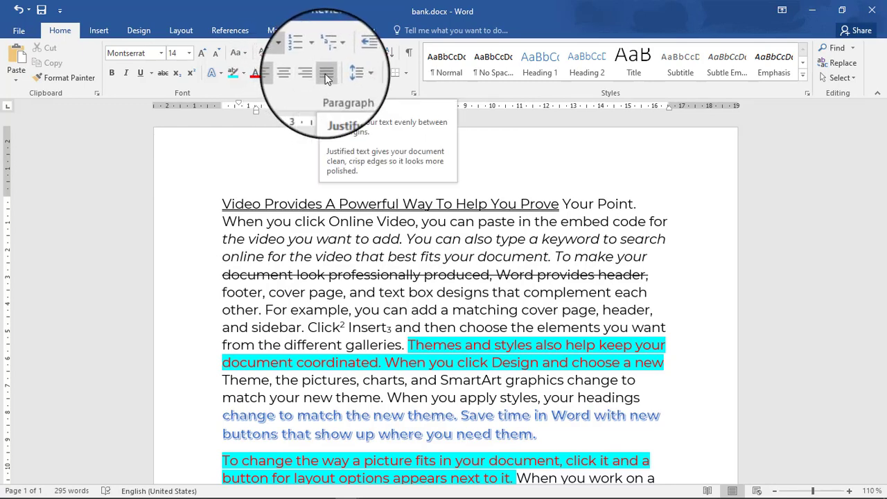
scroll(487, 309, down, 3)
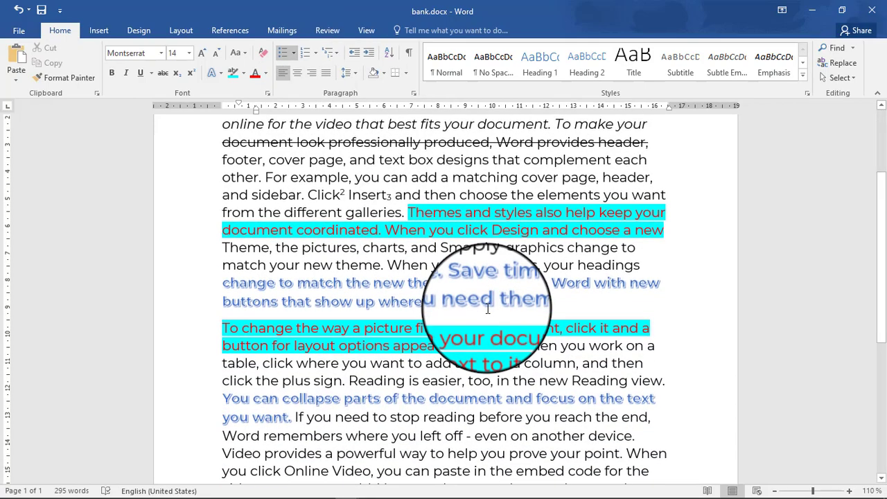
scroll(471, 312, up, 4)
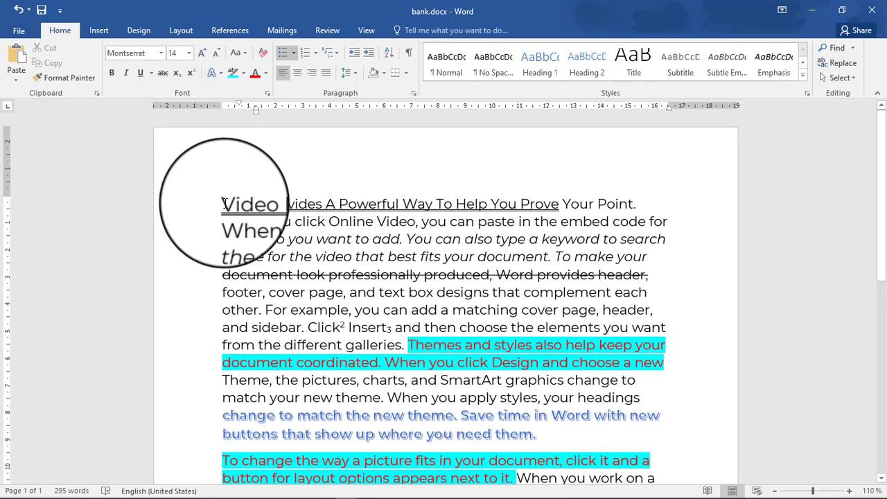
Try right and center alignment on the bulleted Boy, child, Girl list, and return it to left alignment.
scroll(430, 317, down, 10)
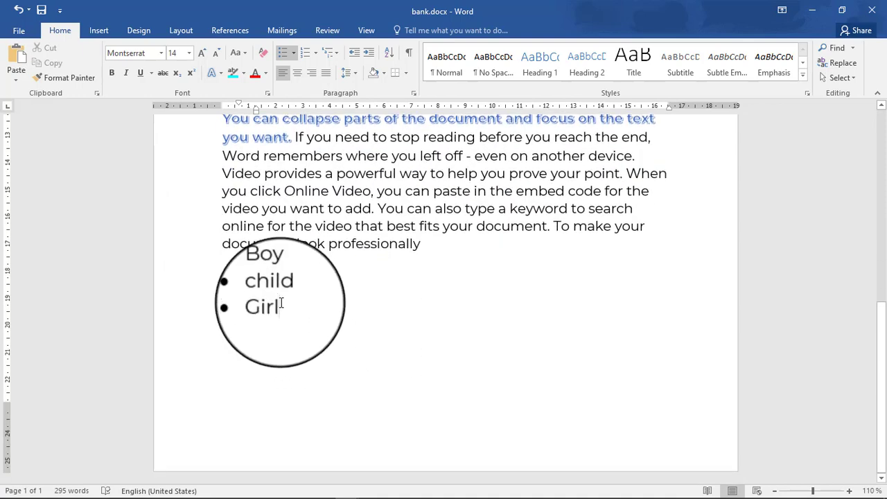
drag(298, 307, 251, 274)
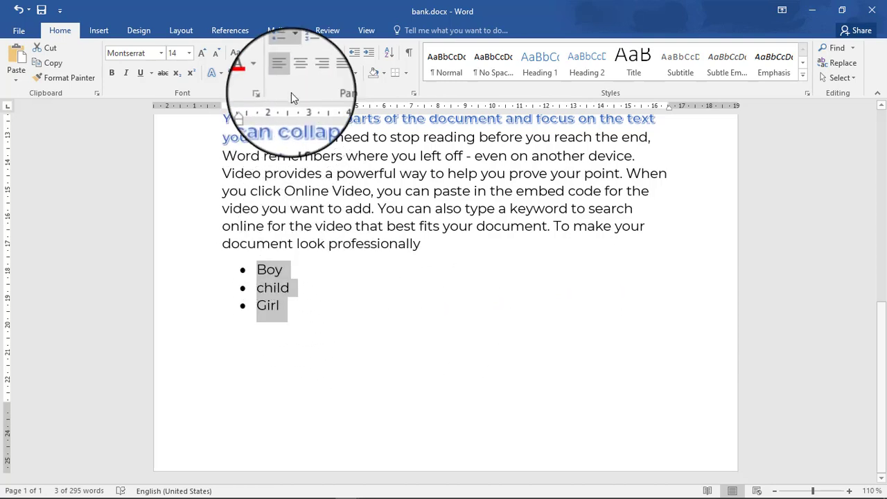
click(312, 73)
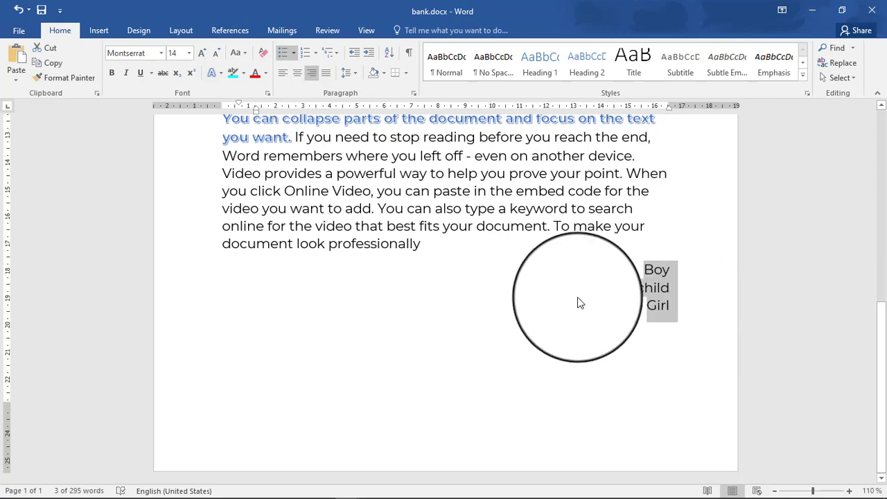
click(297, 74)
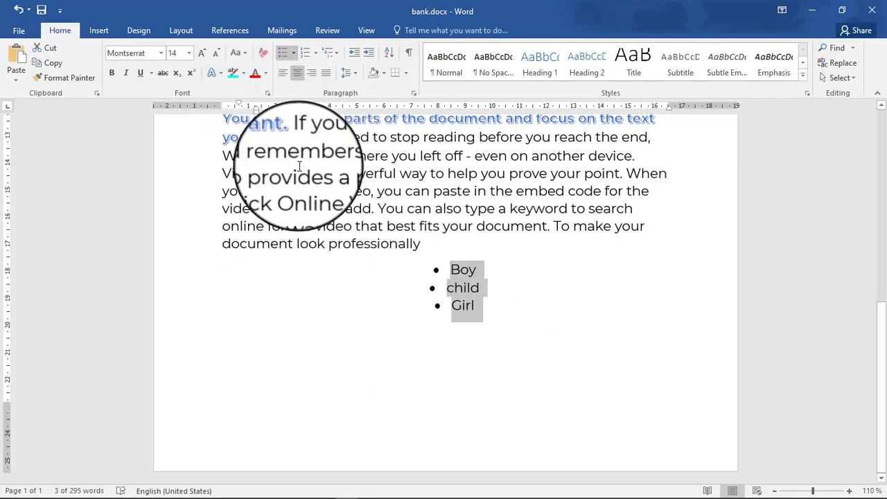
click(279, 74)
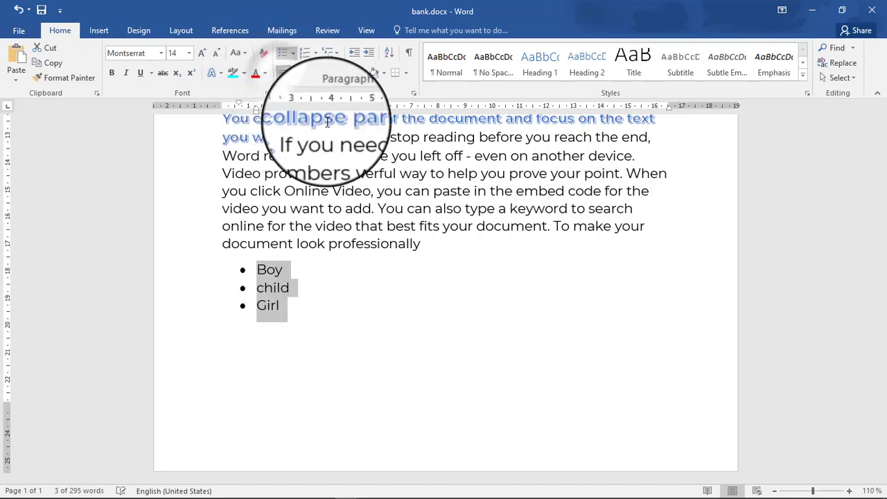
Try center, right and left alignment on the whole second paragraph, from "To change the way" through "look professionally", and leave it justified.
scroll(449, 361, up, 3)
drag(443, 375, 220, 177)
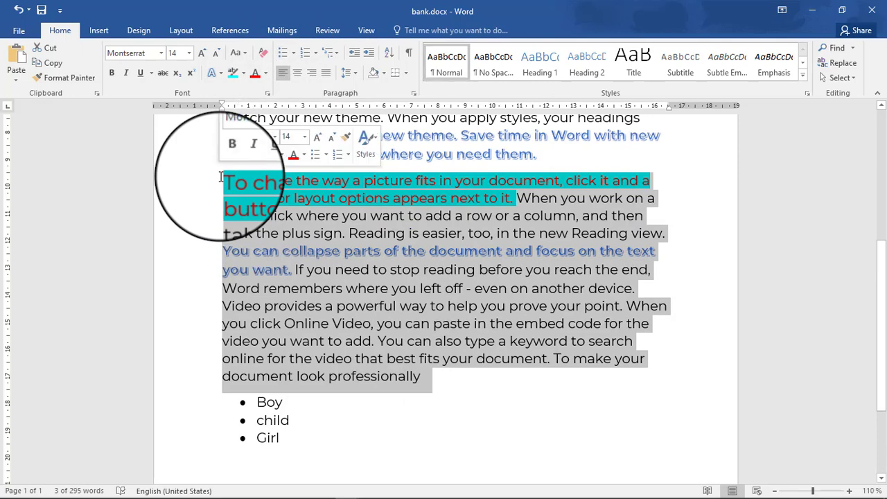
click(298, 73)
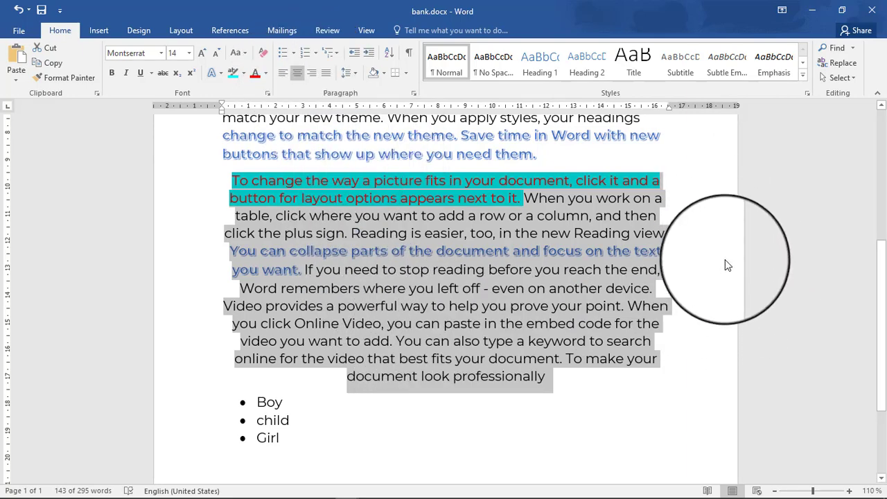
click(313, 75)
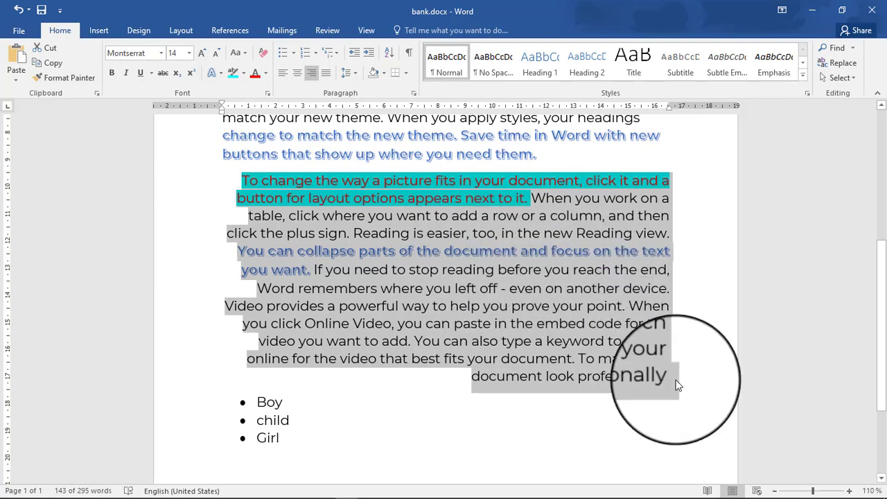
click(323, 75)
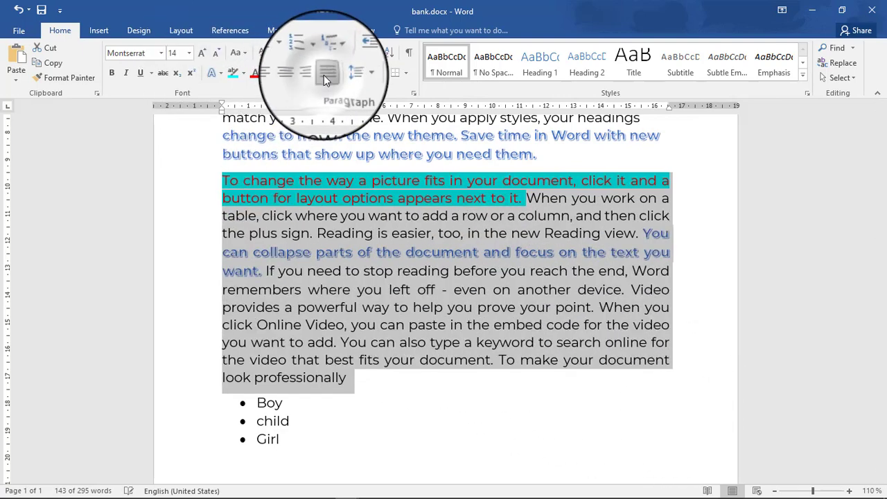
click(281, 78)
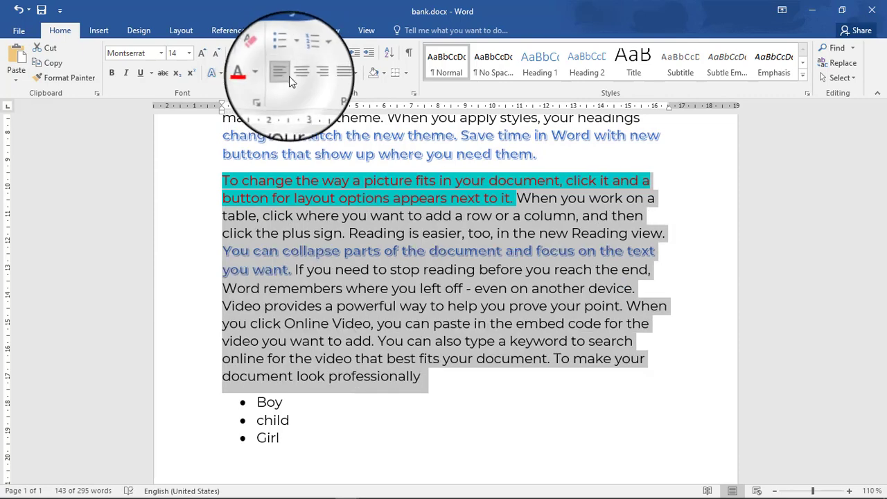
click(299, 78)
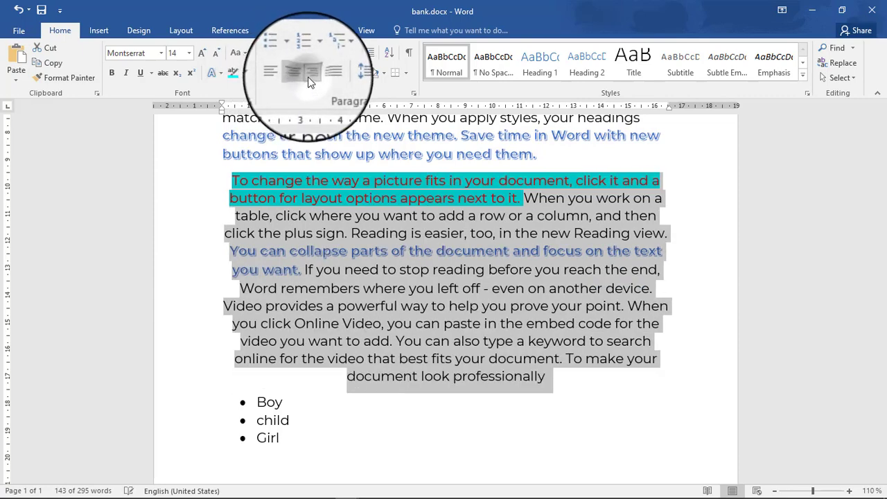
click(310, 81)
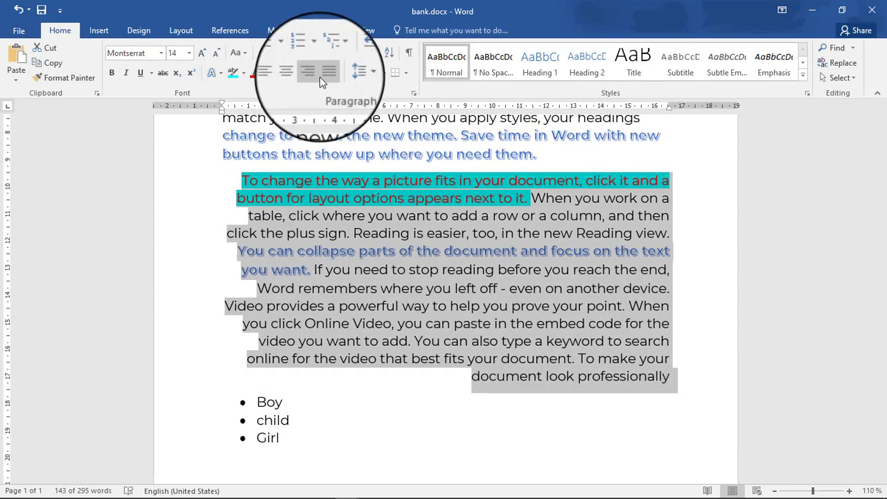
click(326, 73)
click(435, 347)
scroll(454, 351, up, 3)
scroll(454, 351, up, 3)
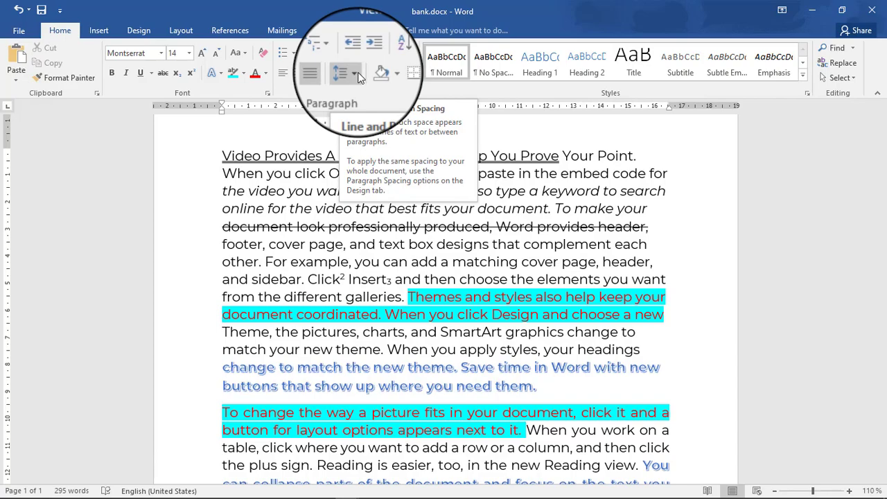
scroll(482, 361, down, 3)
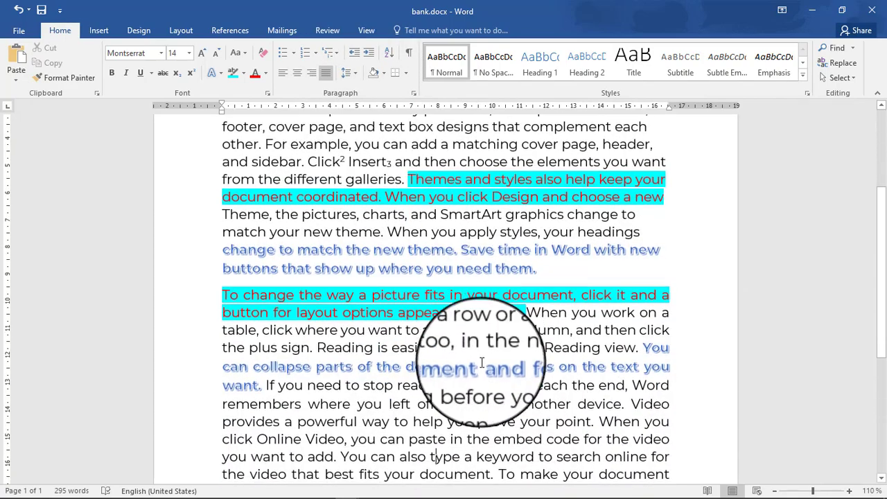
scroll(482, 362, down, 5)
scroll(424, 424, up, 7)
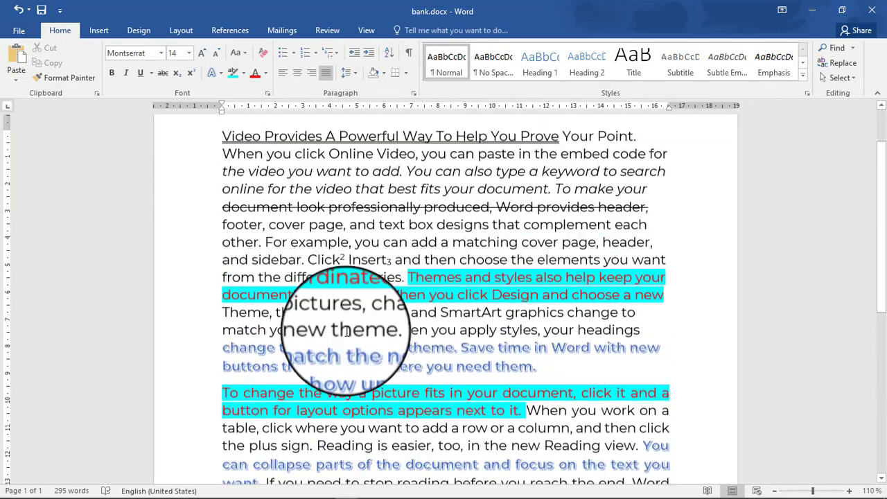
scroll(347, 331, up, 2)
scroll(327, 297, down, 3)
scroll(327, 268, up, 3)
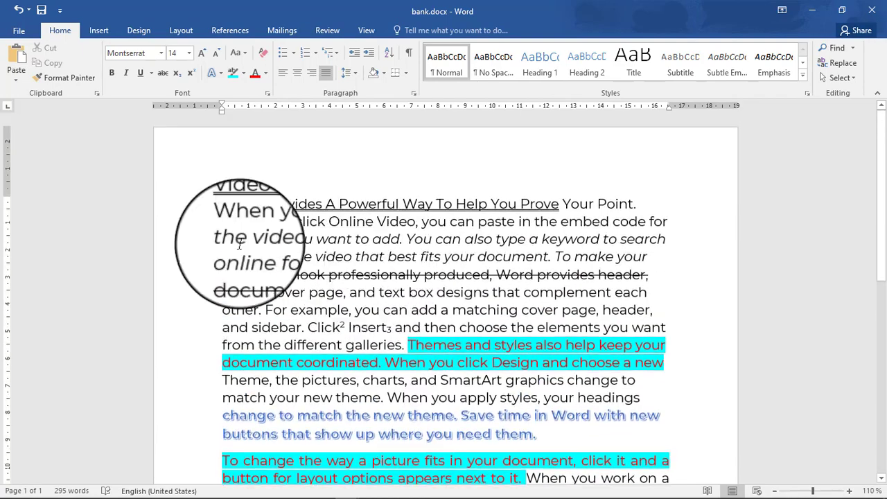
Set the line spacing of the whole first paragraph, from "Video Provides" through "where you need them.", to 1.5 lines.
drag(224, 200, 591, 443)
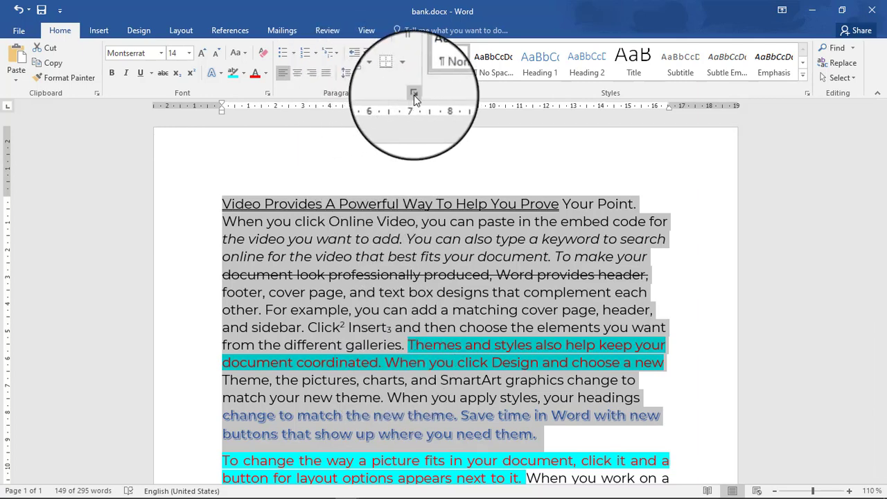
click(413, 95)
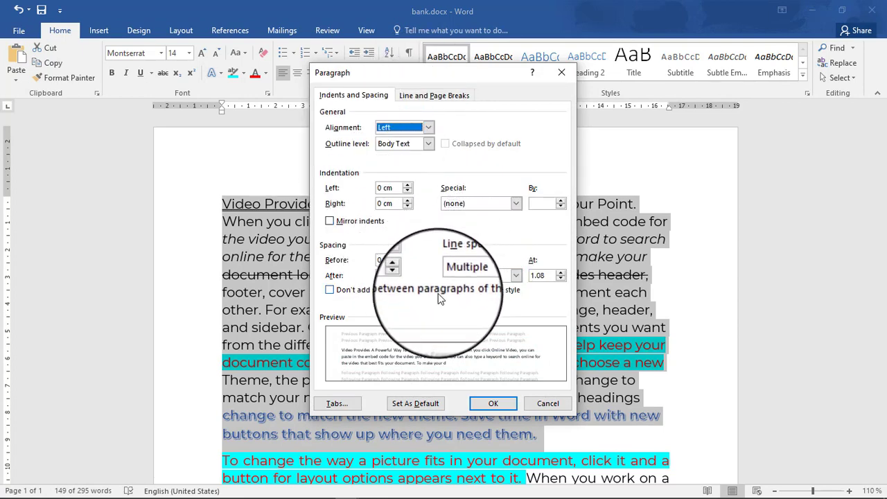
click(517, 276)
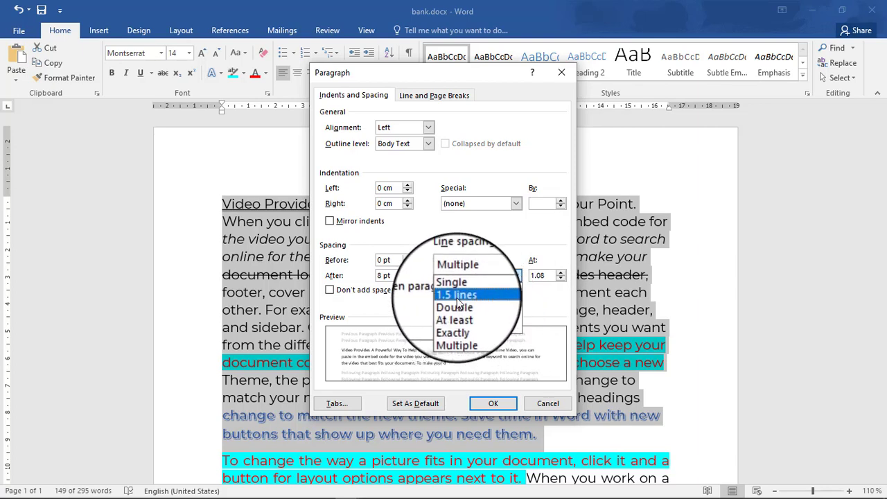
click(457, 296)
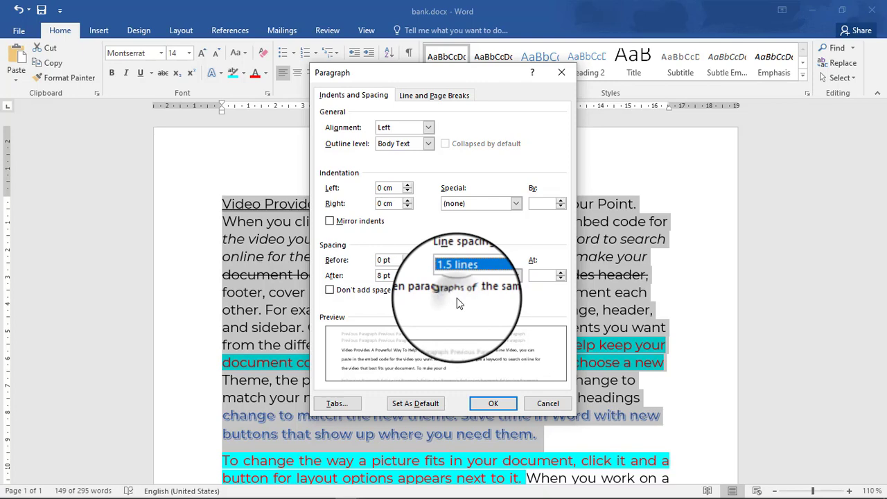
click(493, 405)
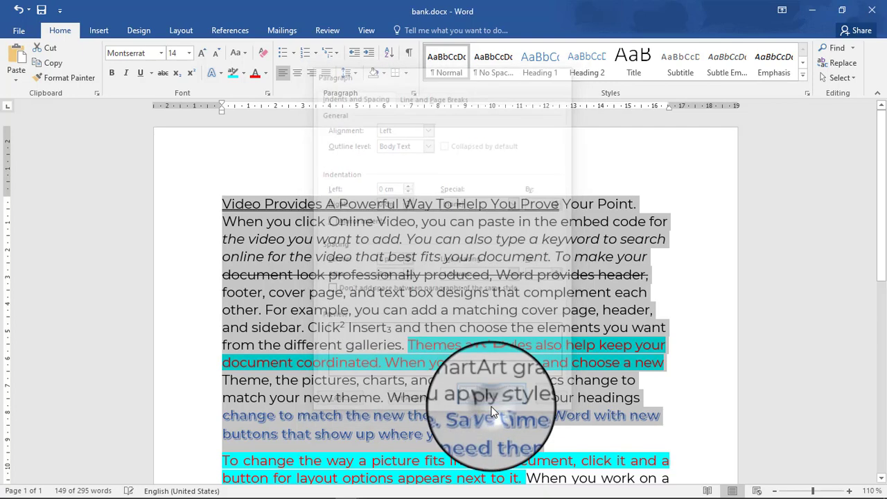
scroll(485, 398, down, 3)
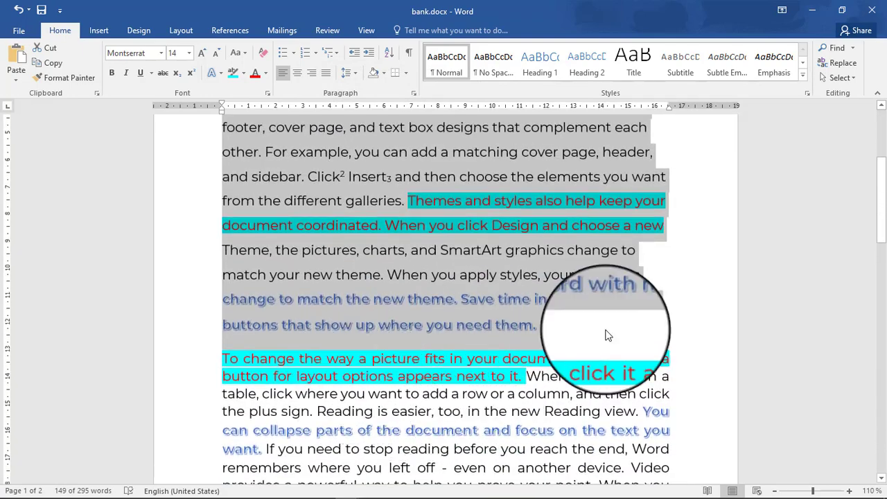
click(517, 313)
Compare the line spacing of the first paragraph with that of the second paragraph.
scroll(517, 313, up, 2)
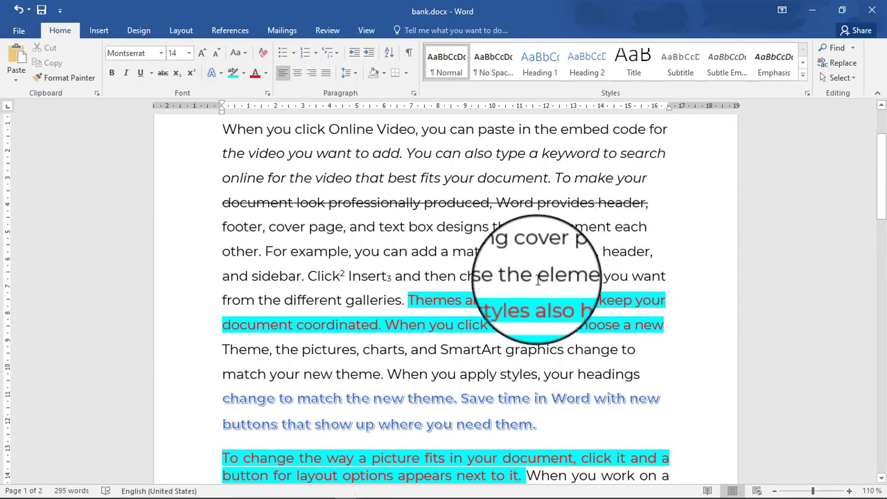
scroll(516, 375, up, 2)
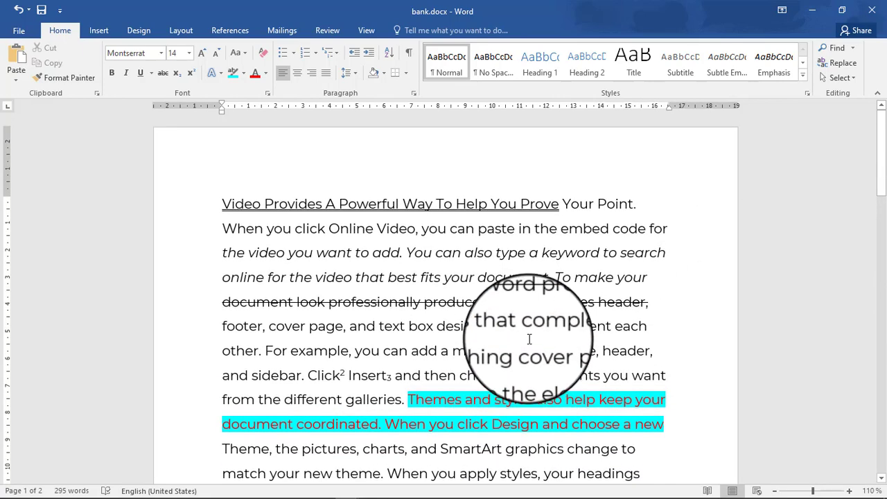
scroll(529, 339, down, 2)
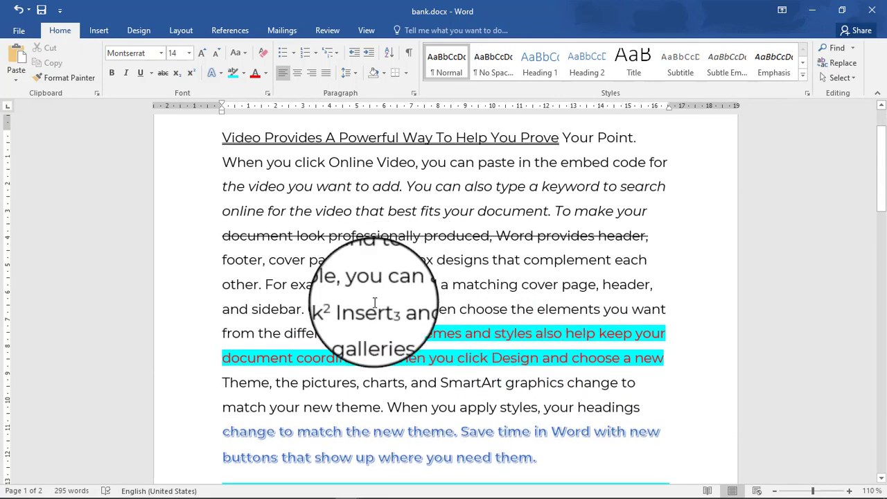
scroll(374, 302, down, 3)
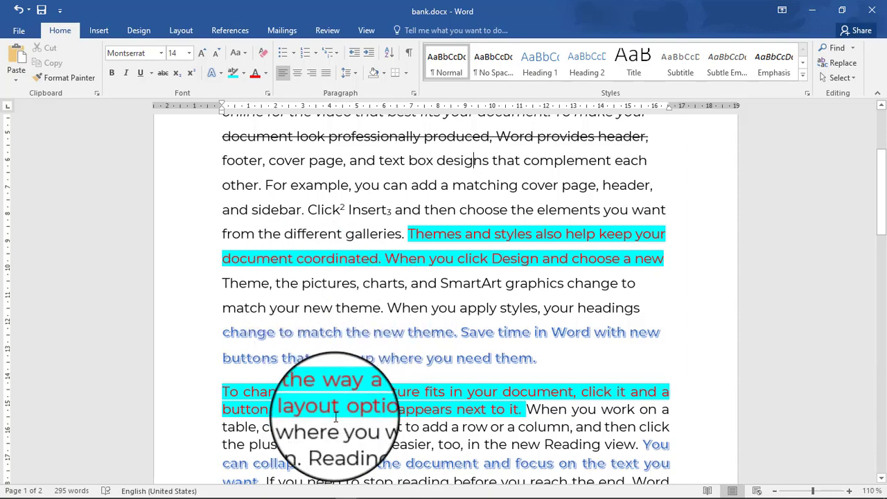
scroll(336, 416, down, 5)
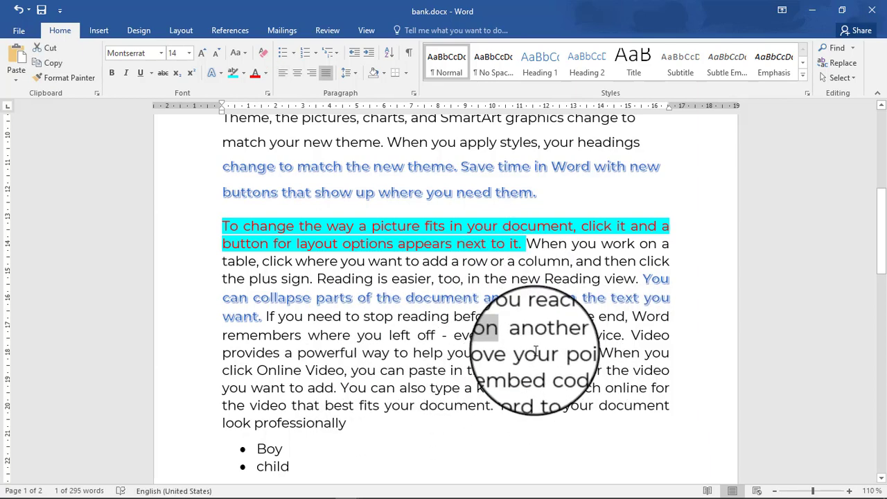
scroll(478, 347, up, 2)
scroll(366, 159, up, 1)
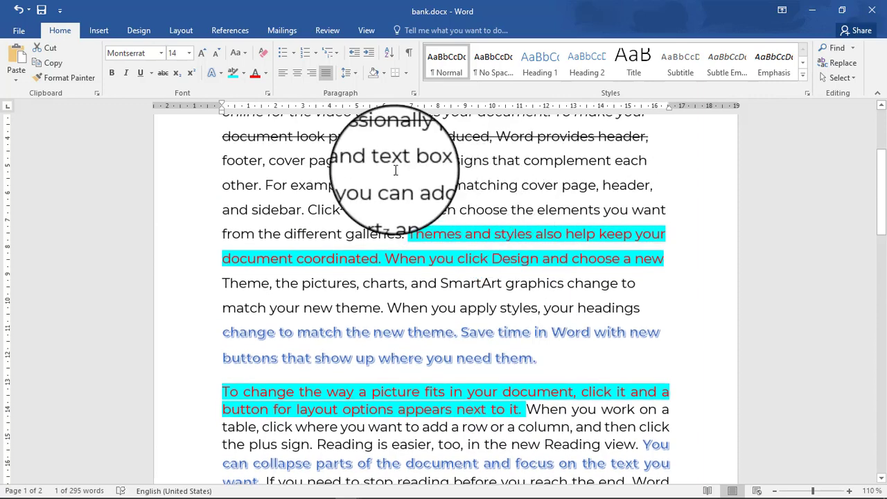
scroll(269, 239, up, 1)
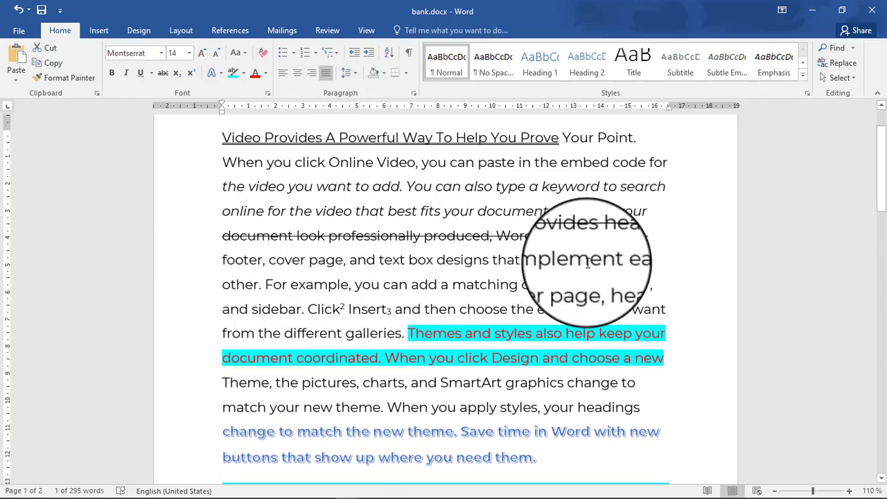
scroll(372, 297, down, 3)
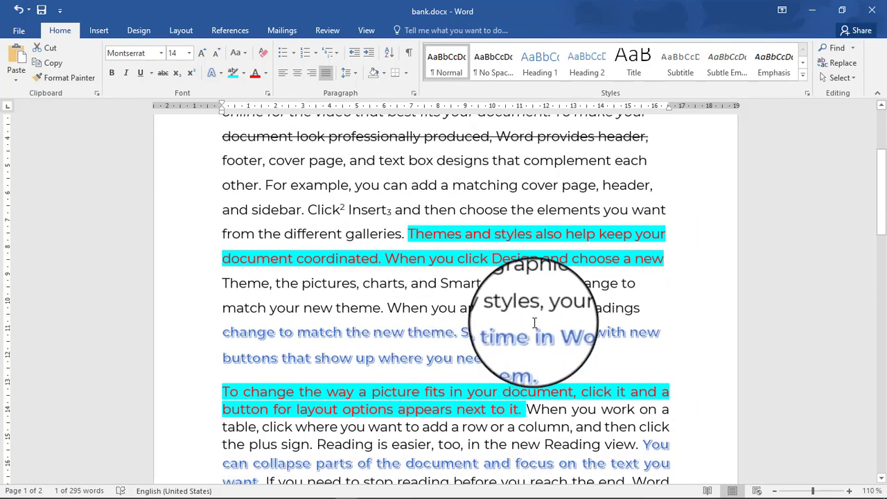
scroll(539, 349, down, 1)
scroll(541, 346, down, 3)
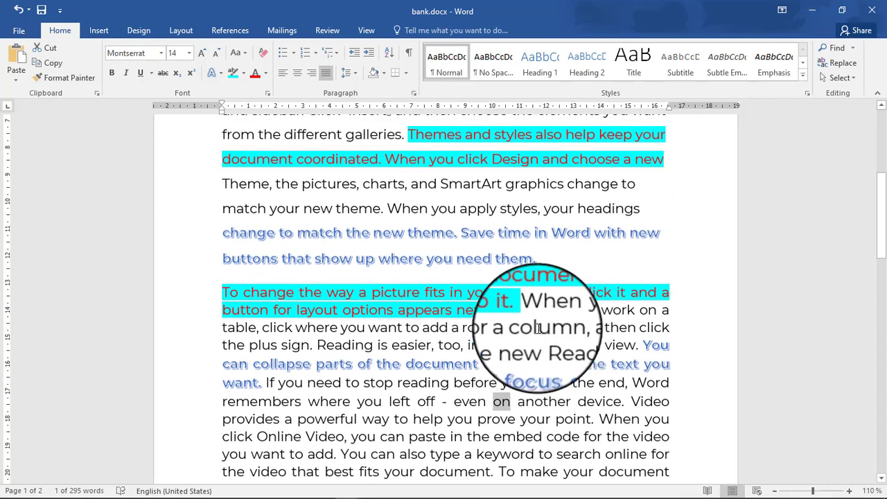
Find "on" and replace all its occurrences in the document with "in", and review the changed text.
key(ctrl+f)
click(163, 114)
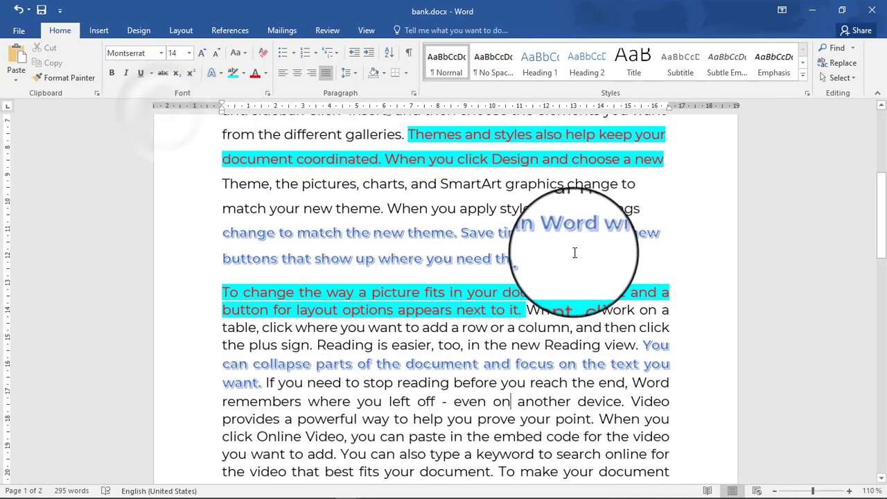
click(833, 70)
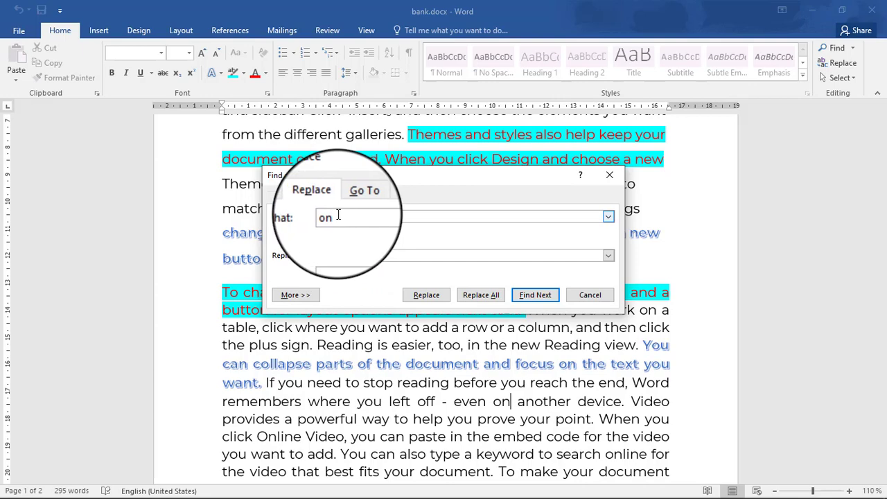
click(332, 256)
text(in)
key(Return)
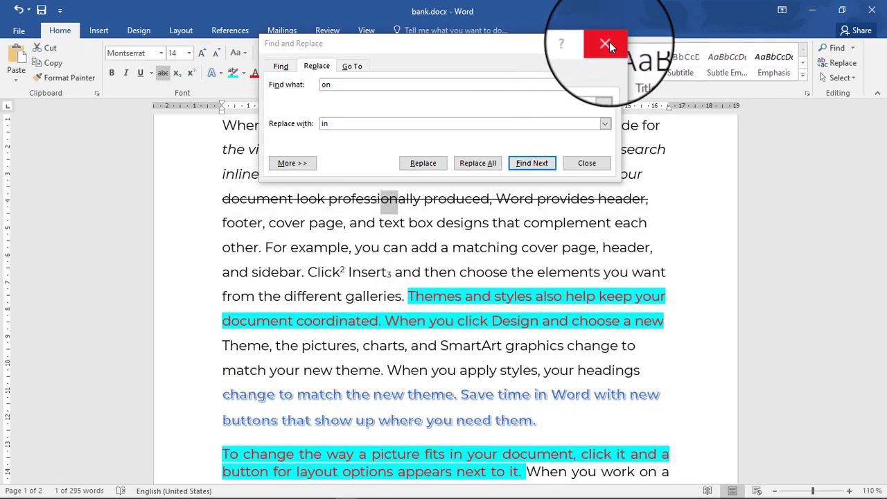
click(479, 170)
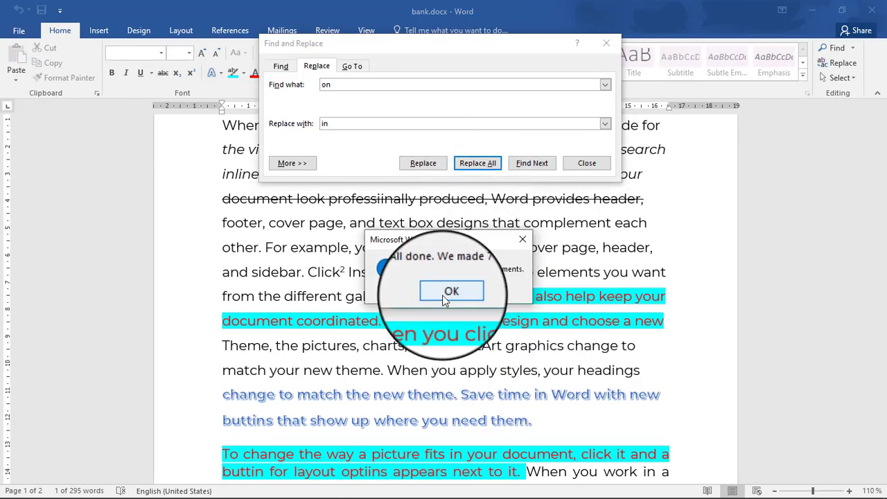
click(447, 293)
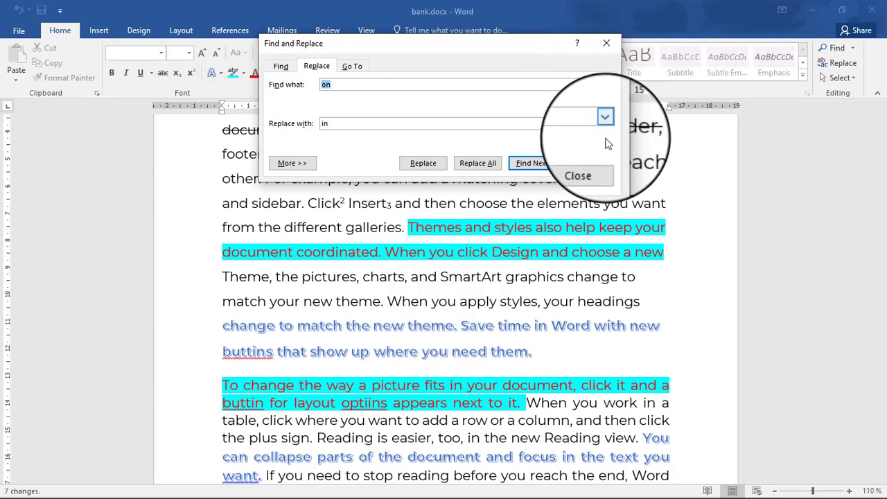
click(586, 163)
scroll(589, 415, down, 4)
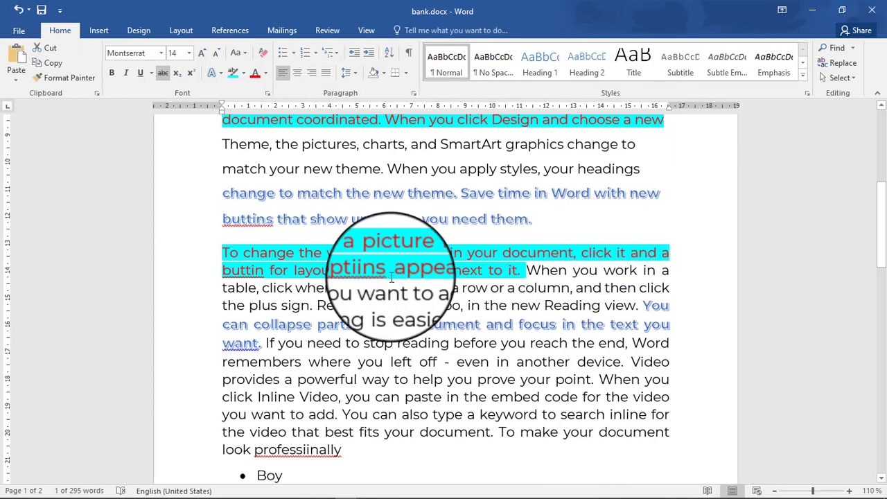
scroll(298, 291, up, 4)
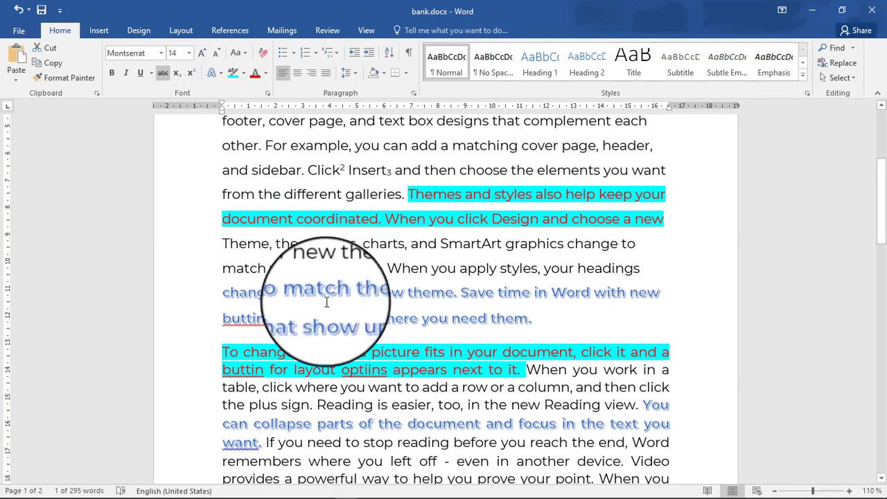
scroll(327, 304, up, 3)
scroll(326, 305, up, 2)
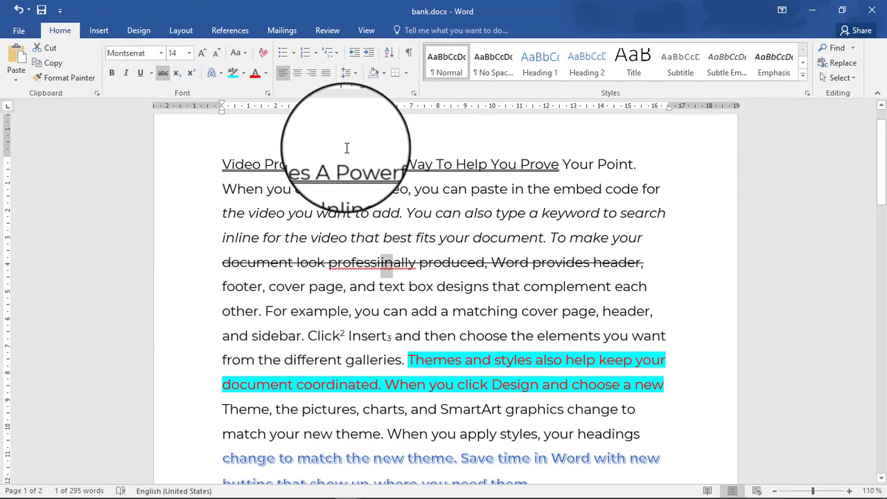
scroll(431, 241, up, 1)
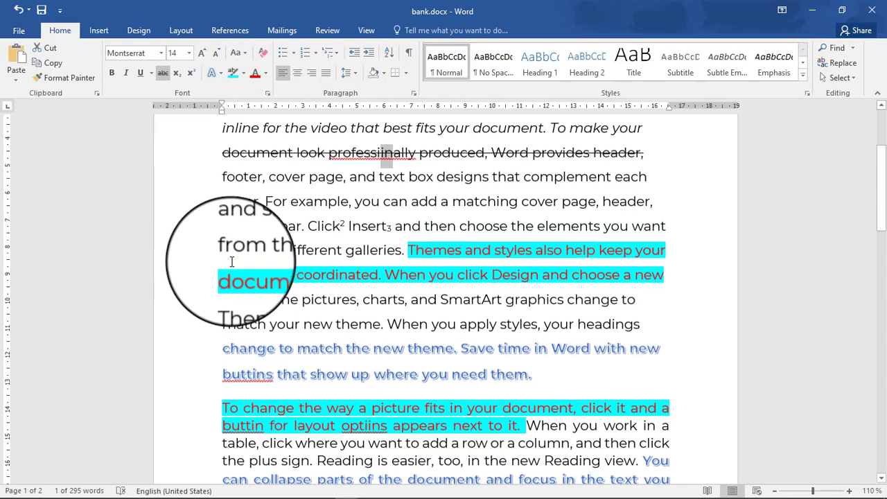
Try a dropped cap on the initial T of the second paragraph, "To change the way", and undo it.
scroll(234, 236, down, 8)
click(232, 226)
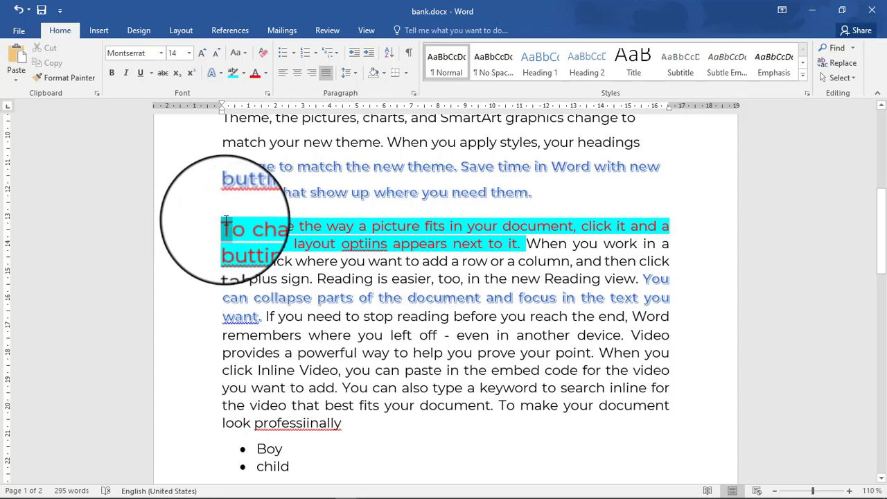
click(263, 319)
drag(230, 224, 223, 223)
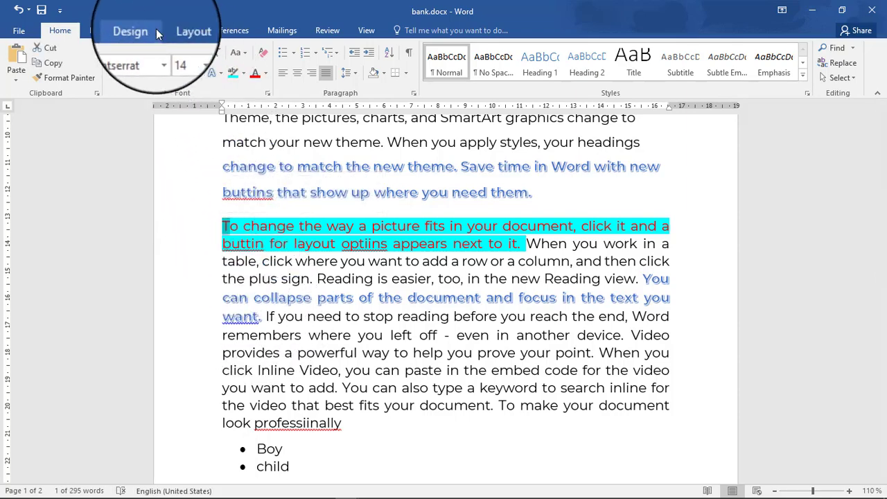
click(91, 31)
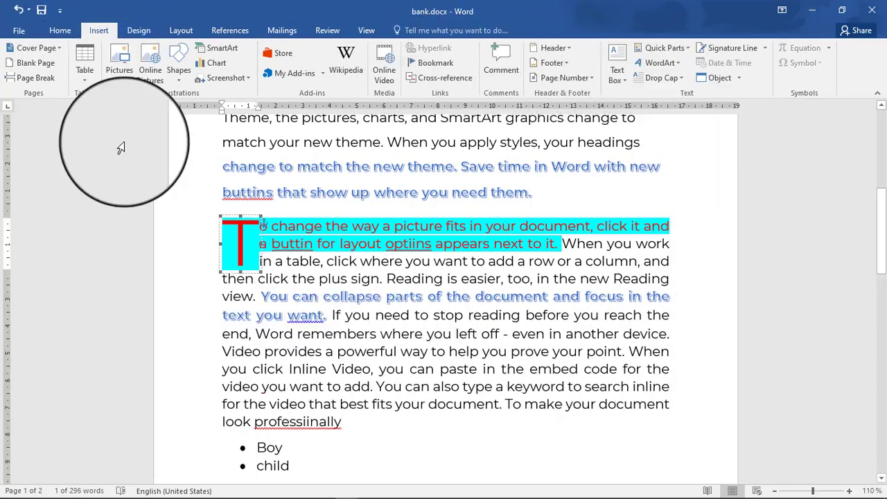
key(ctrl+z)
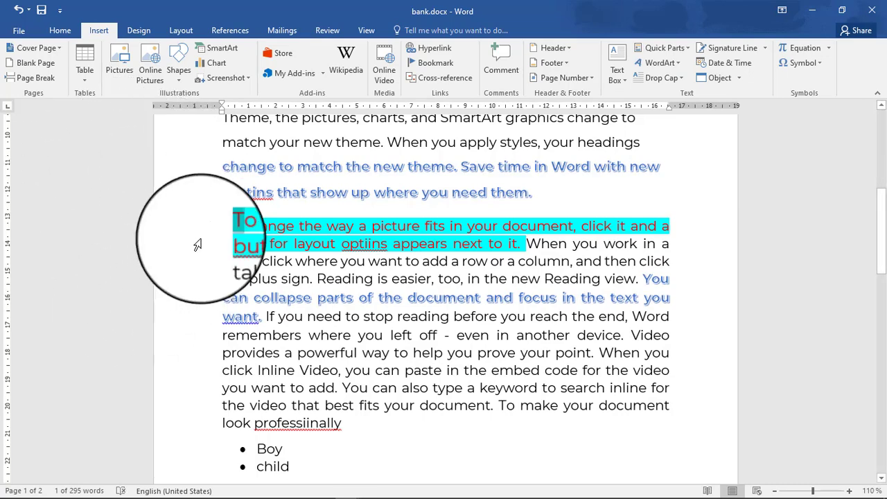
Apply a drop cap to the second paragraph's initial T, using the Dropped position with 4 lines to drop.
click(683, 81)
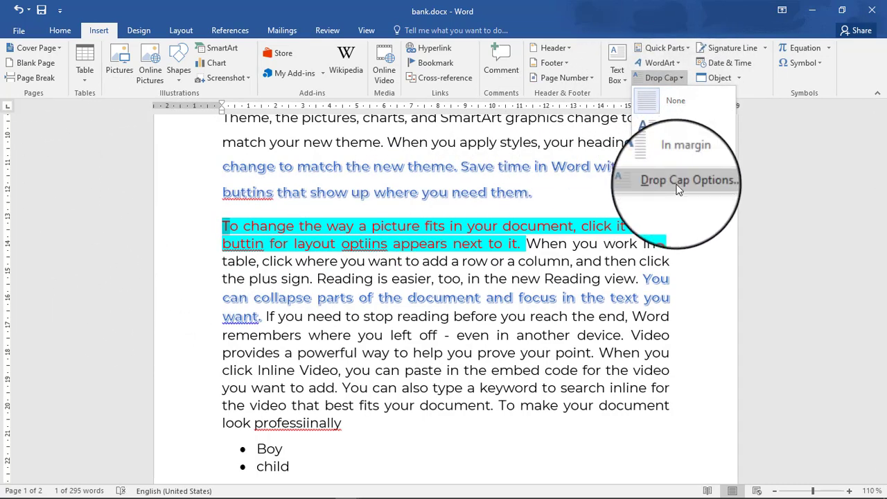
click(678, 188)
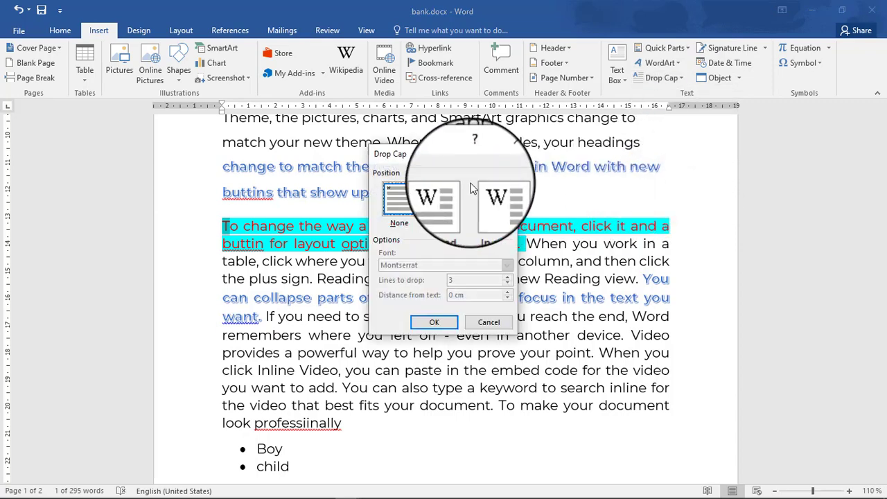
drag(453, 161, 621, 123)
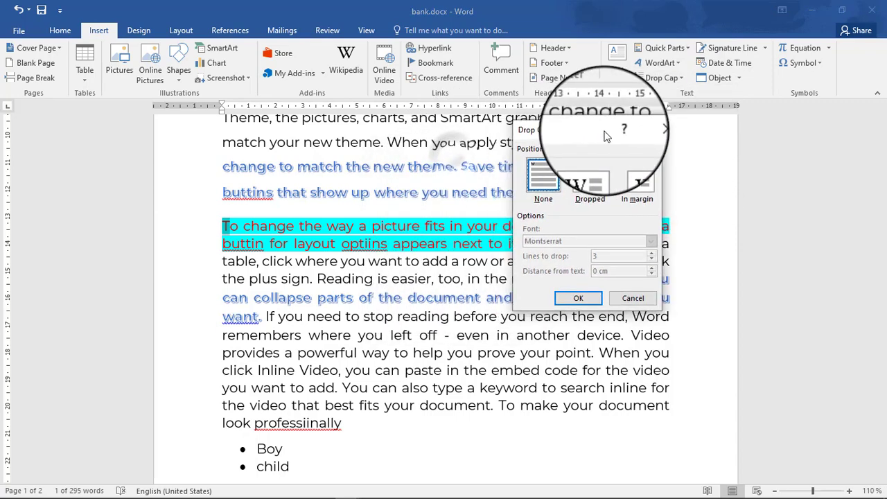
click(613, 177)
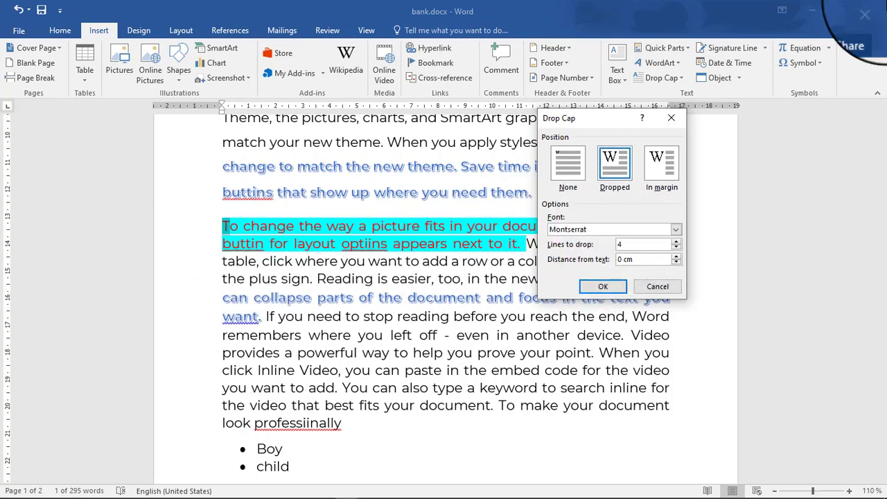
click(616, 293)
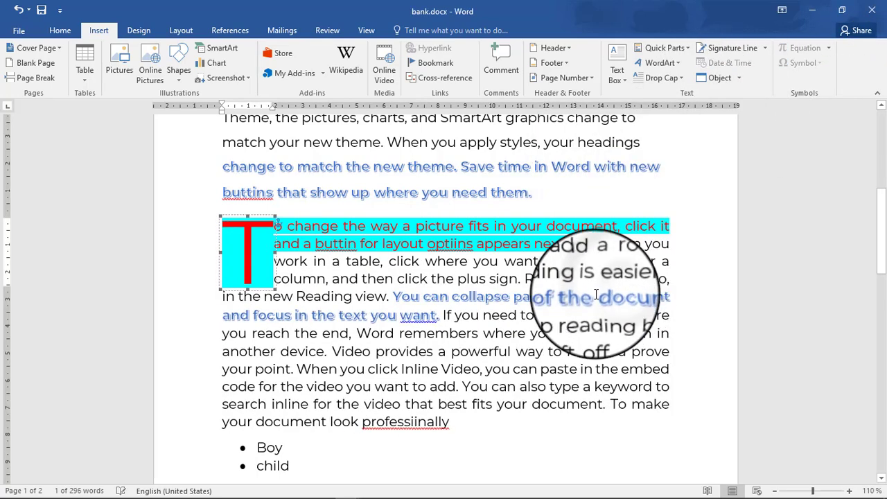
click(285, 260)
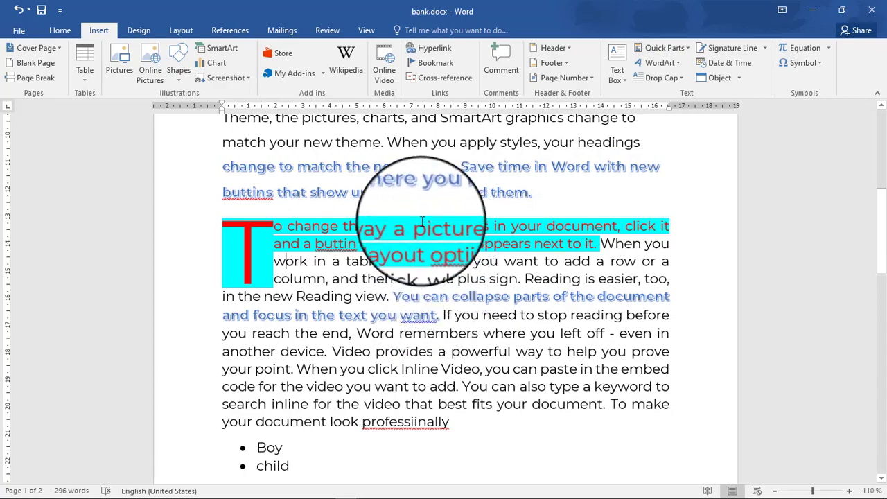
scroll(397, 317, down, 1)
scroll(416, 340, down, 2)
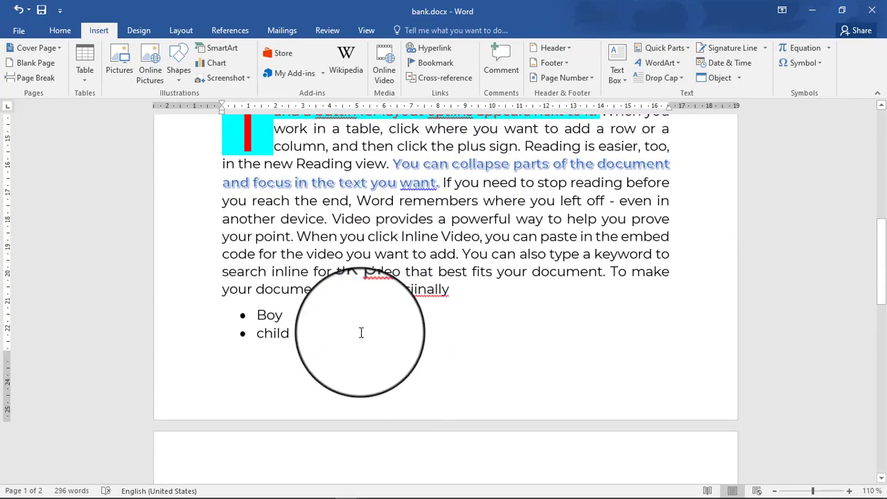
Place the insertion point on the empty line below the "Girl" bullet on page 2.
scroll(360, 329, up, 7)
scroll(357, 303, up, 2)
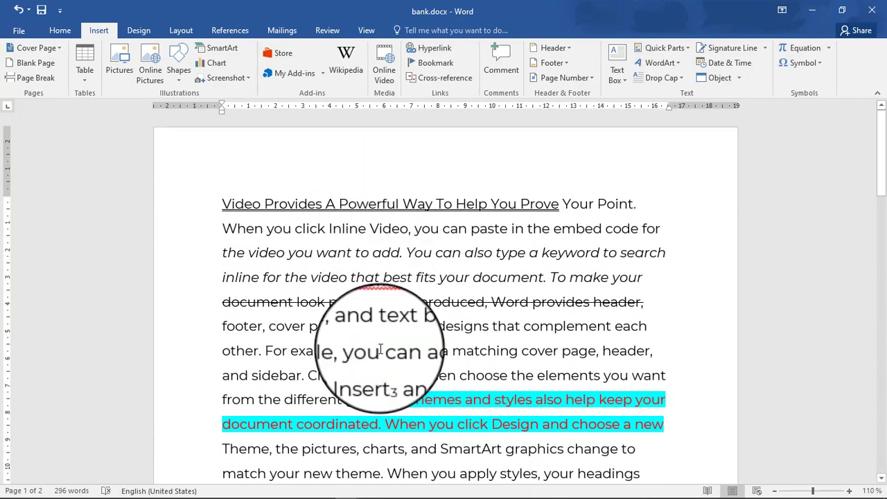
scroll(377, 350, down, 6)
scroll(385, 344, down, 6)
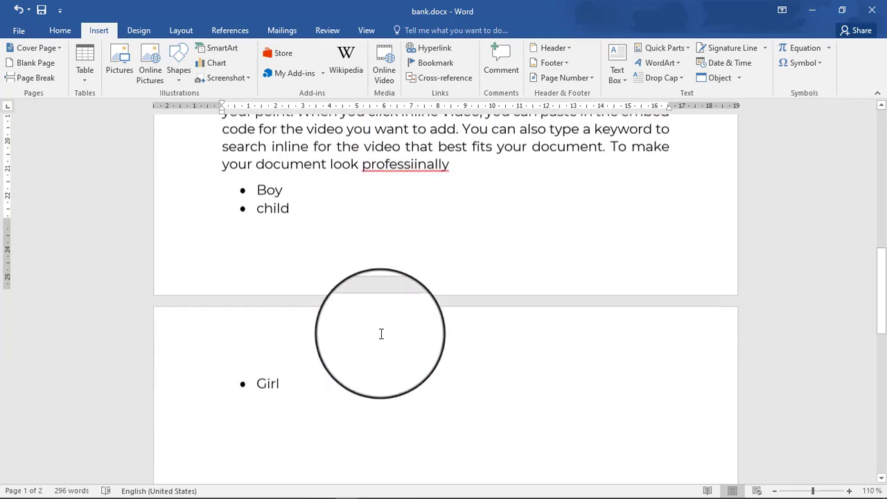
scroll(302, 325, down, 1)
scroll(283, 239, up, 4)
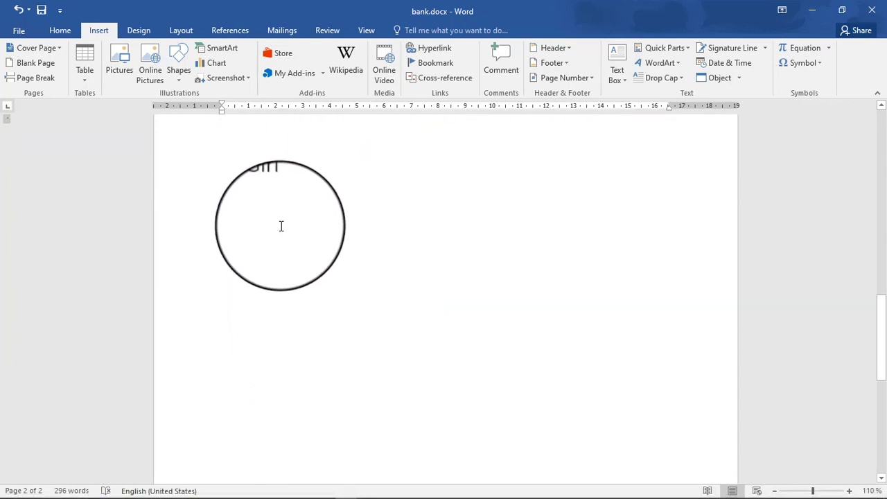
scroll(388, 228, down, 2)
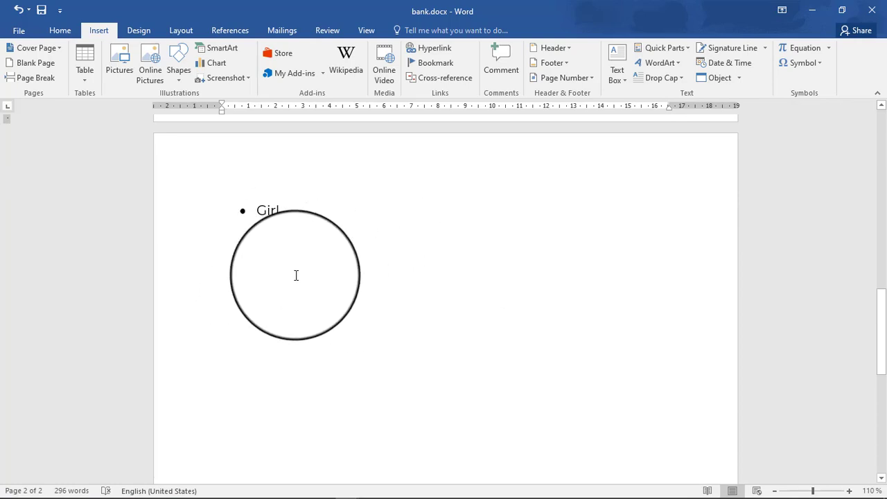
click(244, 262)
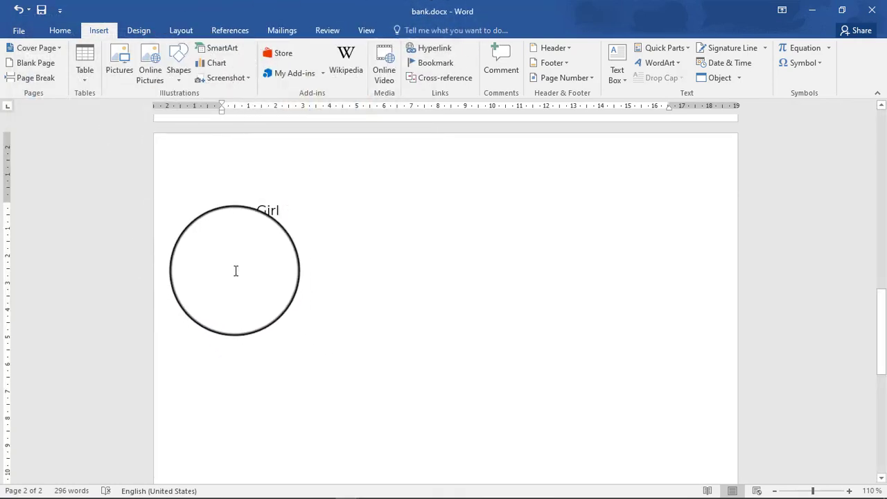
Insert the picture 1608918085113.jpg from the Desktop folder below the "Girl" bullet.
click(121, 60)
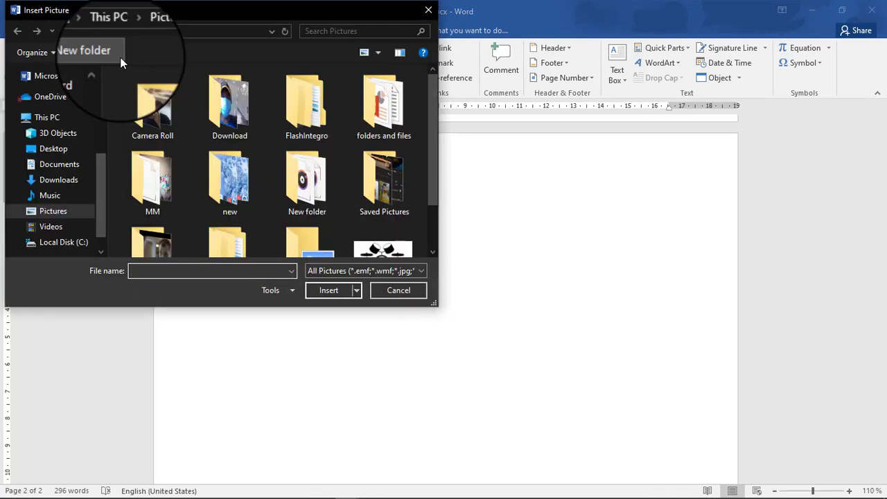
scroll(347, 204, down, 1)
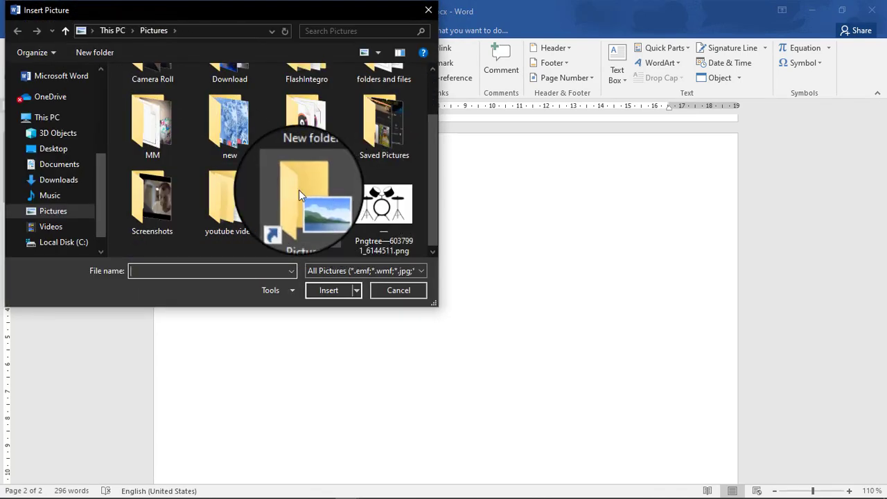
scroll(199, 162, up, 1)
scroll(199, 166, down, 1)
scroll(85, 136, down, 1)
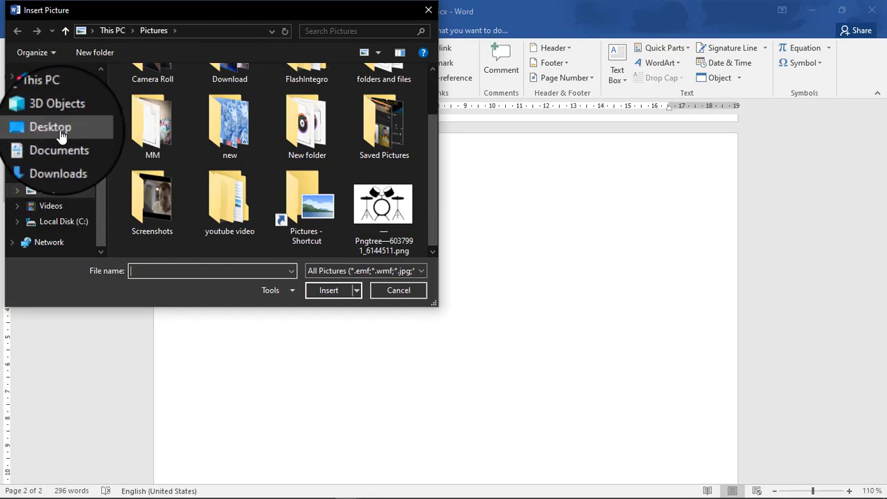
click(62, 129)
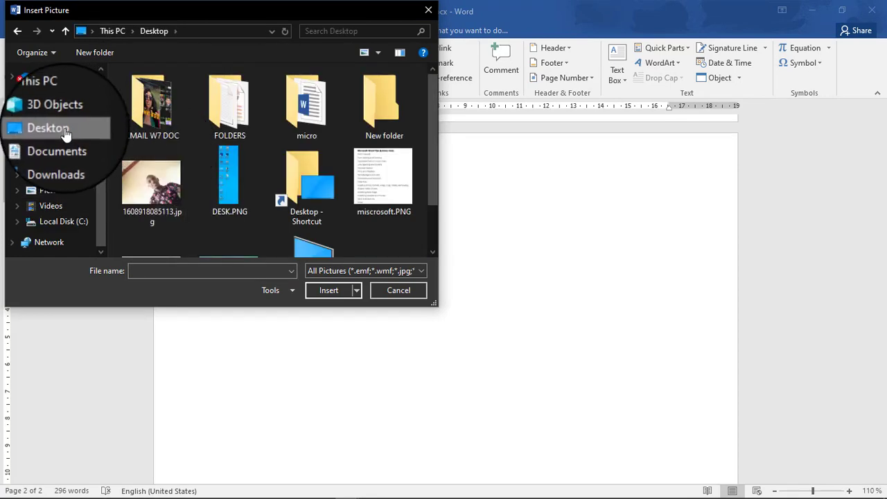
click(164, 202)
click(332, 292)
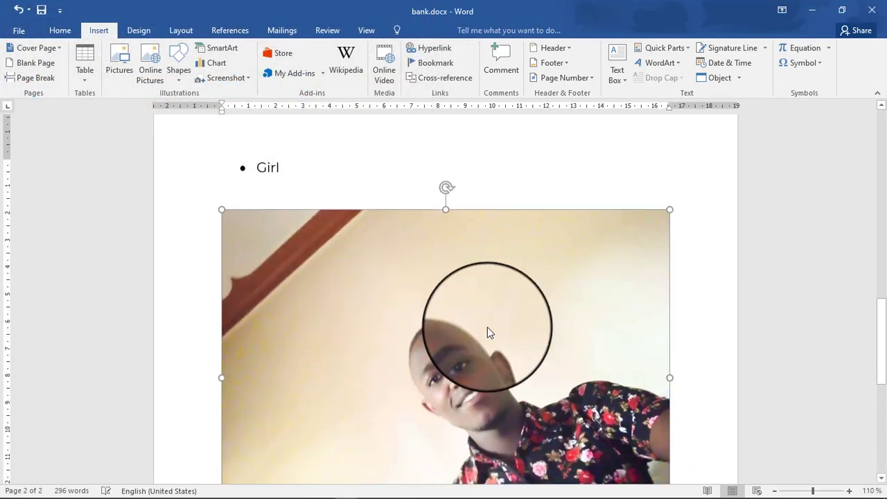
Remove the picture's background, extending the selection area to the photo's lower-right corner so the whole shirt and arm are kept.
scroll(499, 308, down, 3)
scroll(501, 295, up, 2)
scroll(501, 294, down, 2)
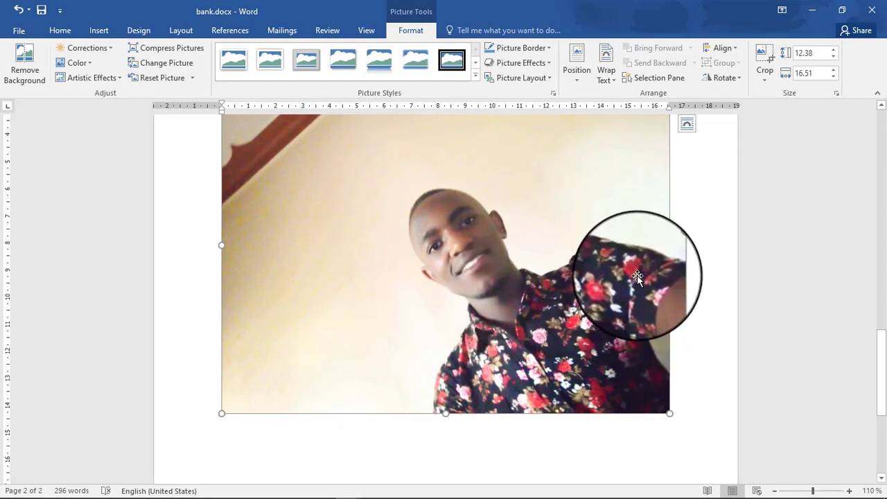
scroll(639, 269, up, 2)
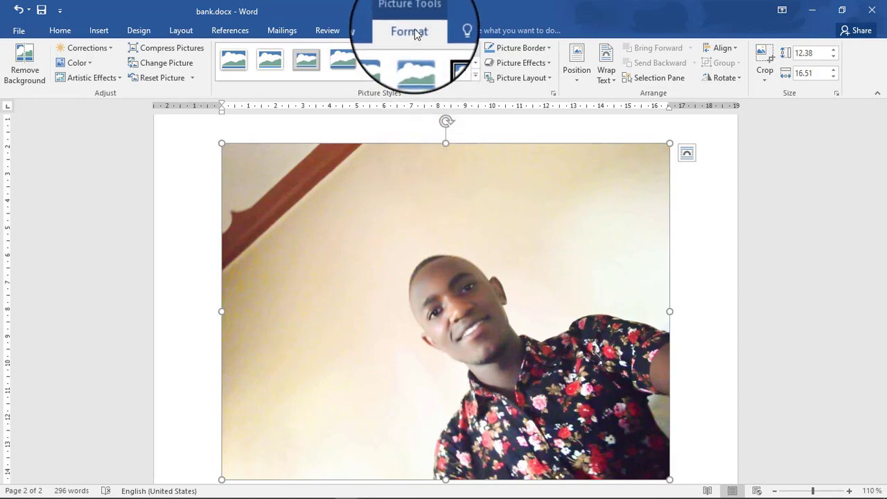
click(21, 72)
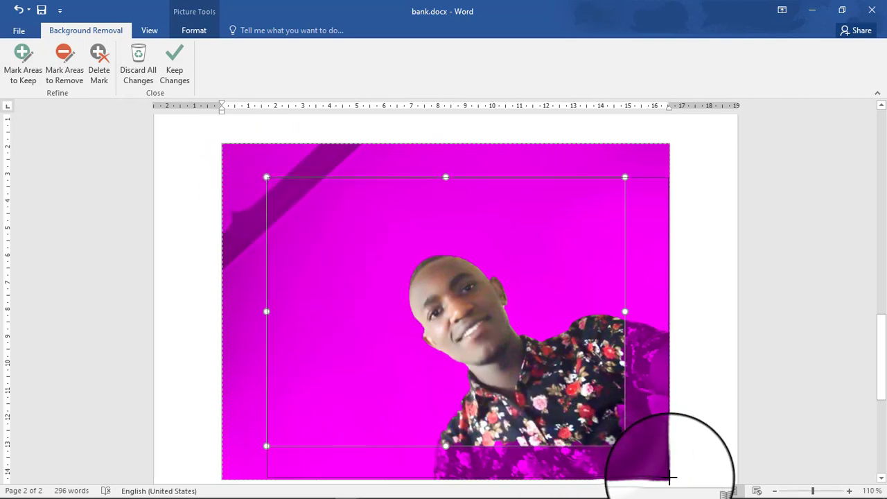
scroll(669, 477, down, 1)
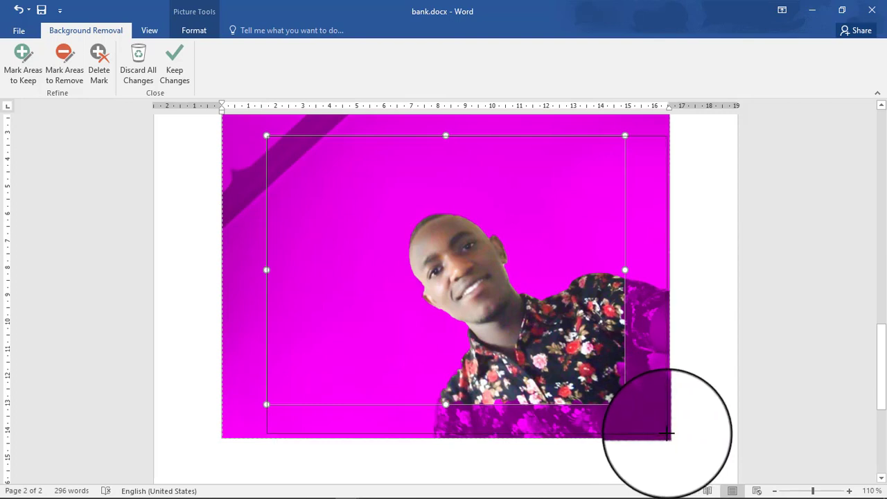
drag(667, 433, 668, 433)
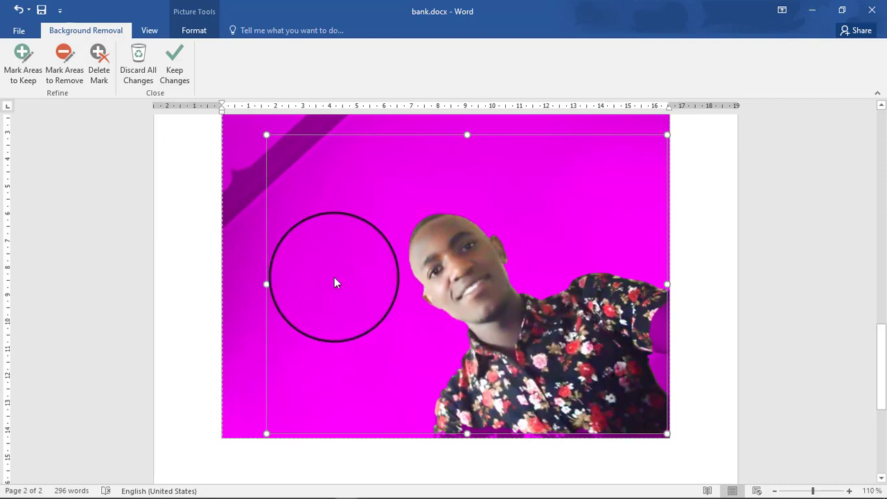
click(72, 71)
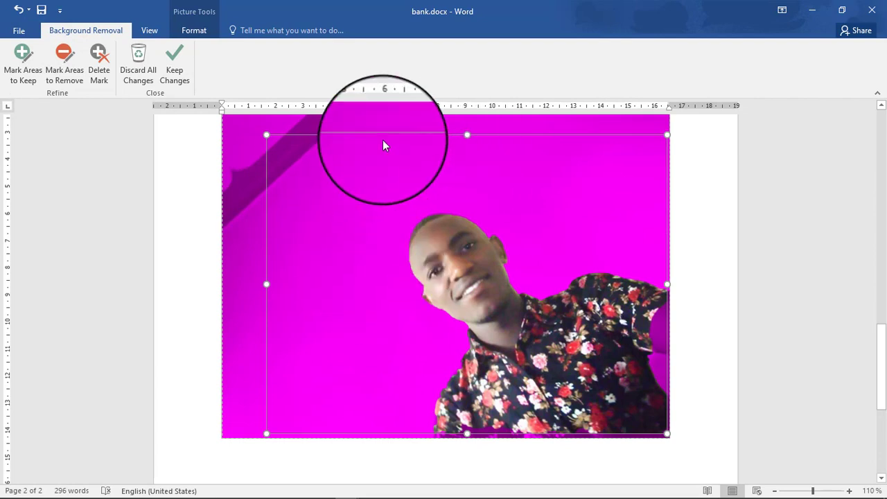
click(174, 69)
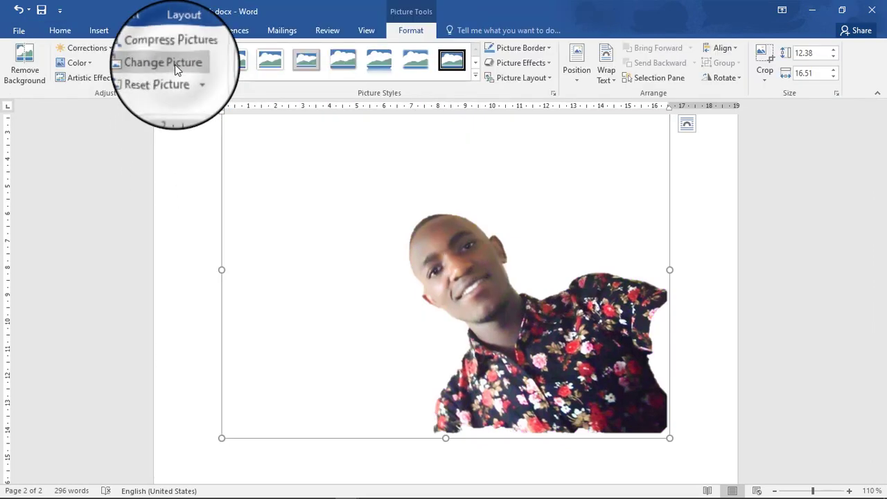
Rotate the cut-out picture clockwise until the man's head and shoulders stand upright.
scroll(575, 298, up, 3)
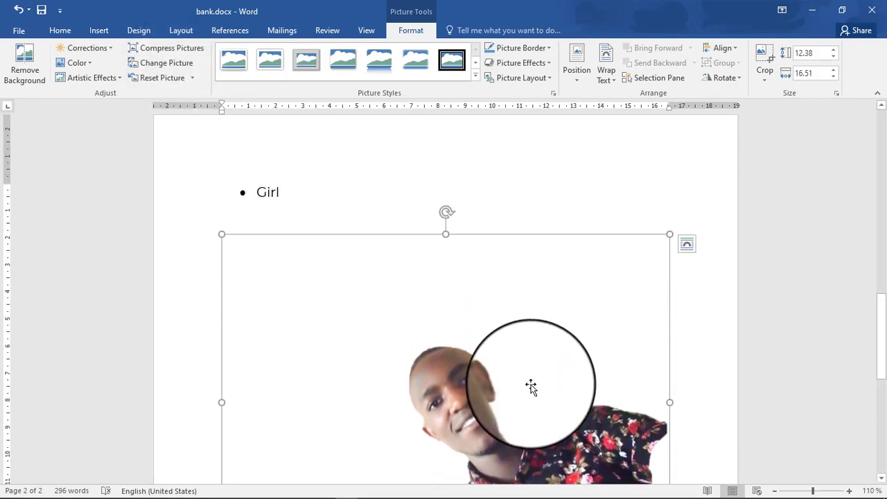
drag(531, 384, 496, 368)
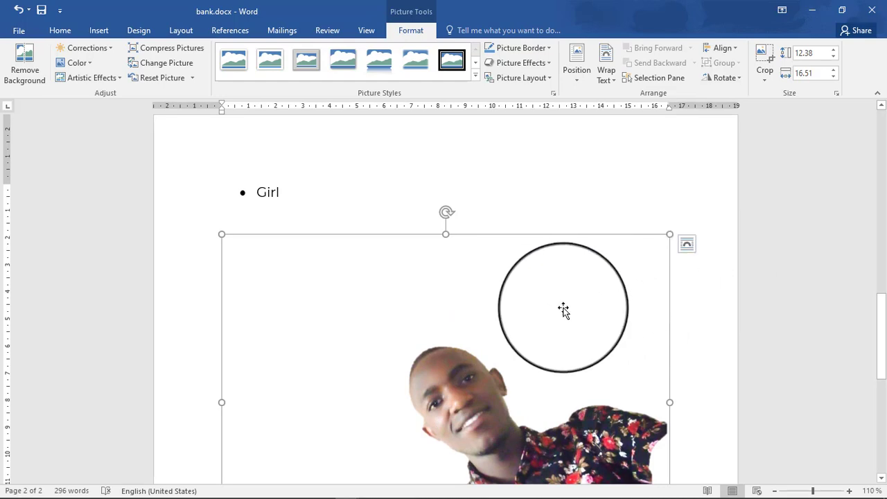
scroll(673, 417, down, 4)
scroll(670, 418, up, 5)
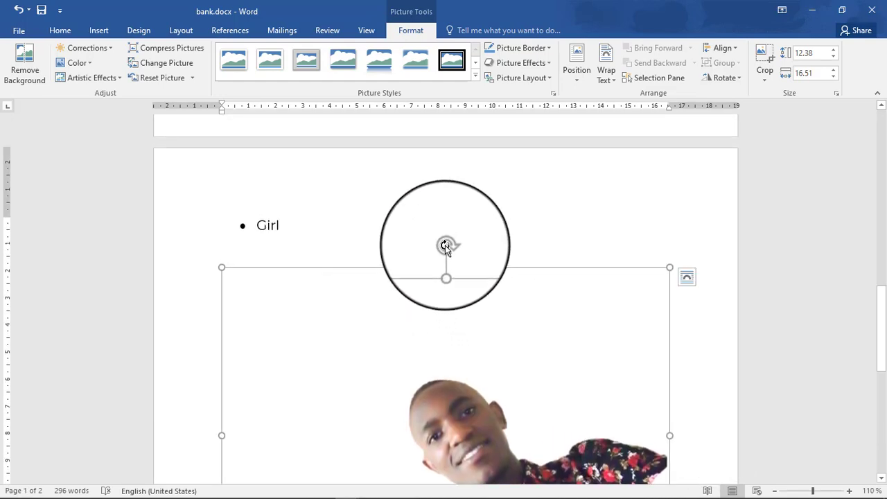
drag(445, 245, 568, 284)
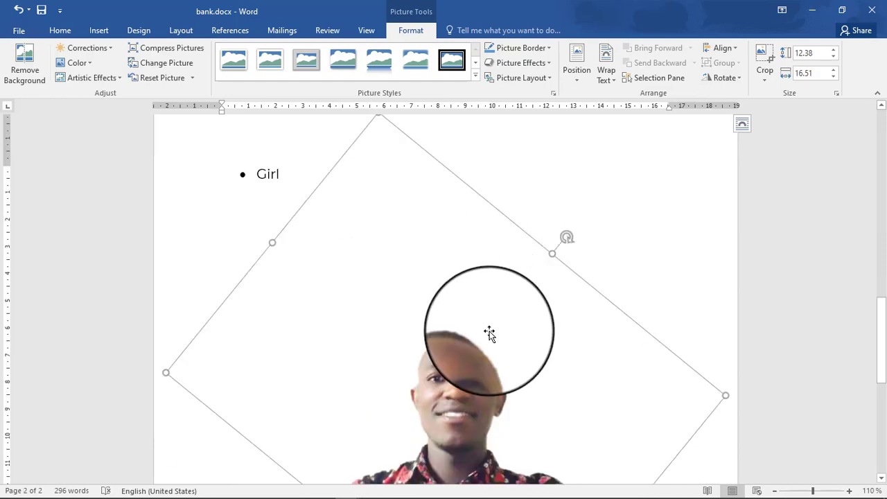
drag(489, 332, 522, 365)
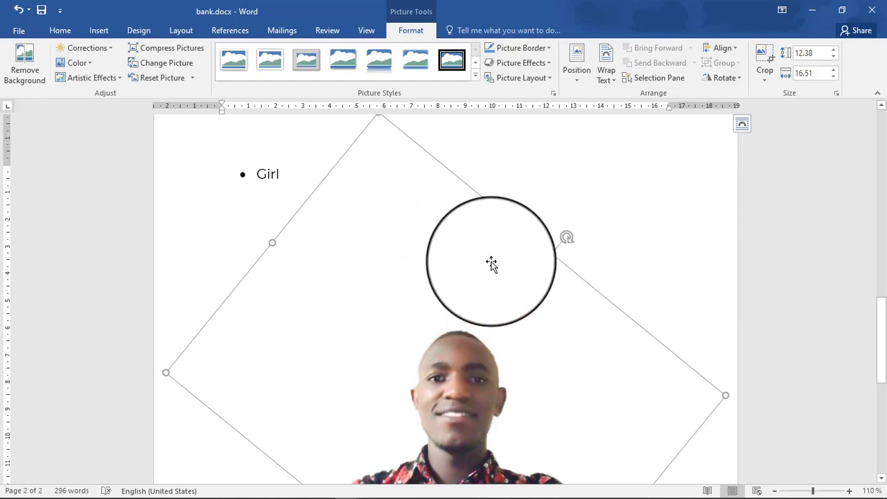
Recolor the picture with the second-highest Color Saturation preset.
scroll(491, 263, down, 4)
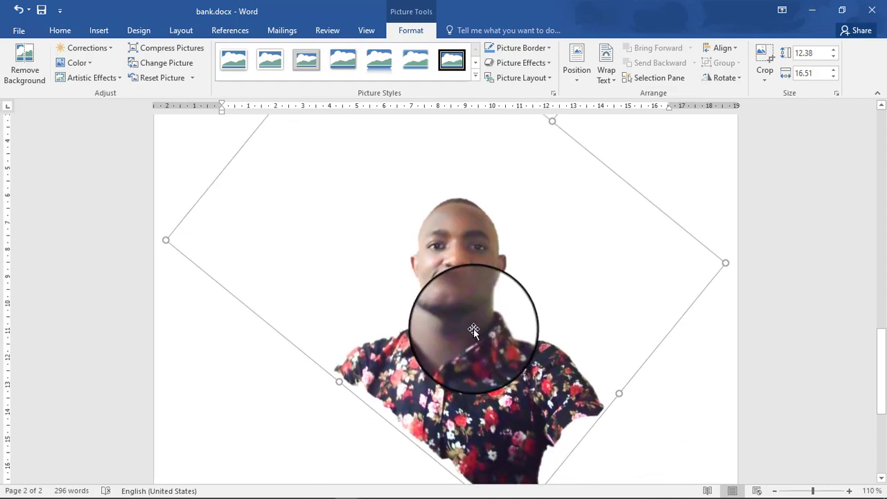
scroll(429, 327, up, 3)
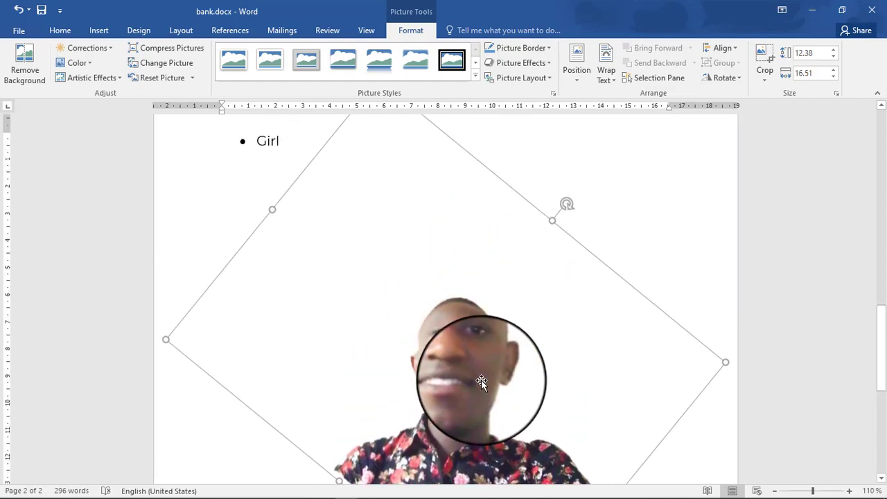
scroll(482, 381, down, 2)
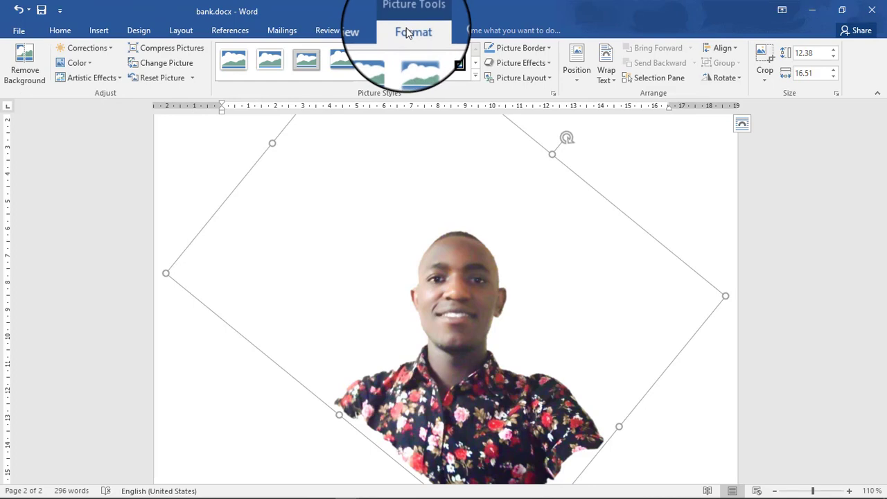
click(83, 64)
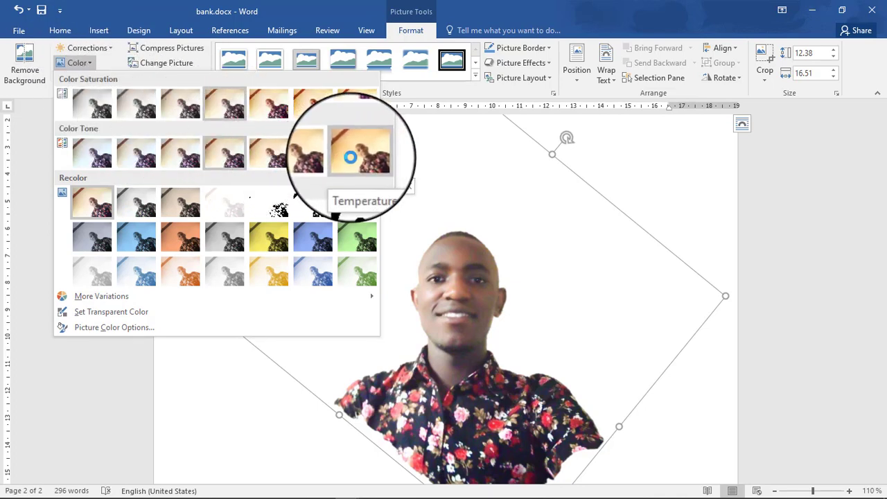
click(322, 107)
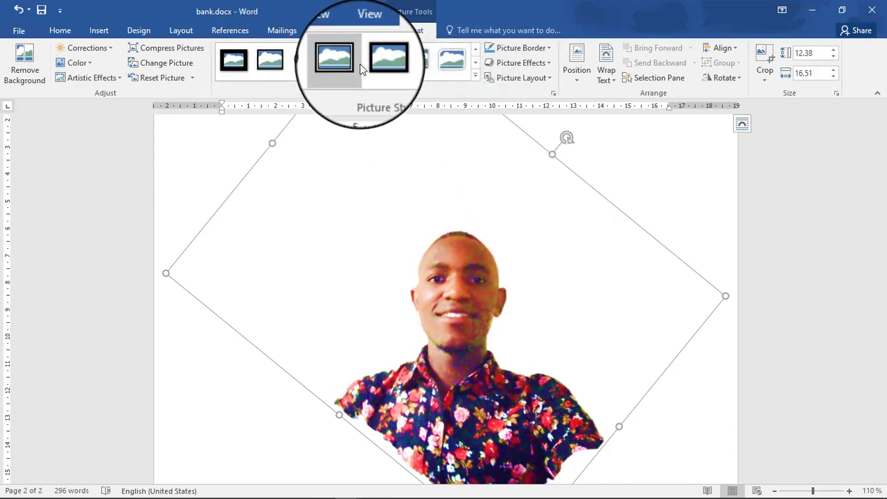
Apply the Rounded Diagonal Corner, White picture style to the portrait and deselect it.
scroll(455, 215, up, 5)
scroll(459, 208, down, 4)
scroll(462, 208, down, 5)
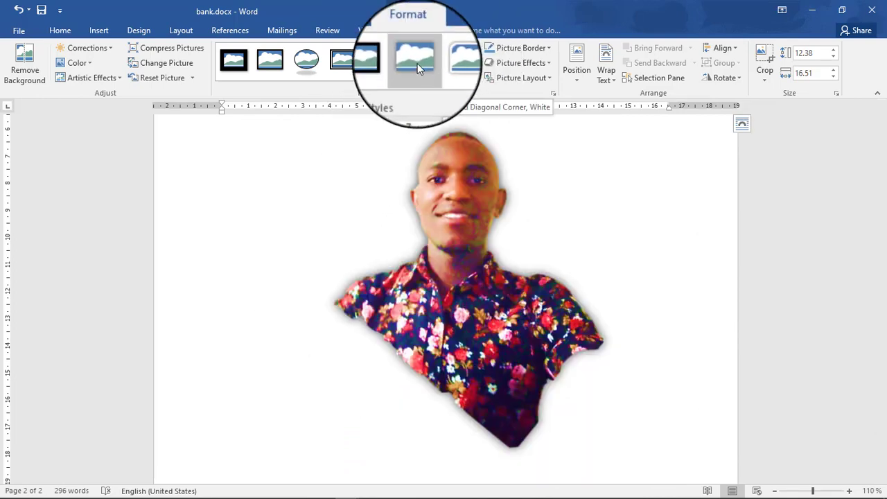
click(417, 63)
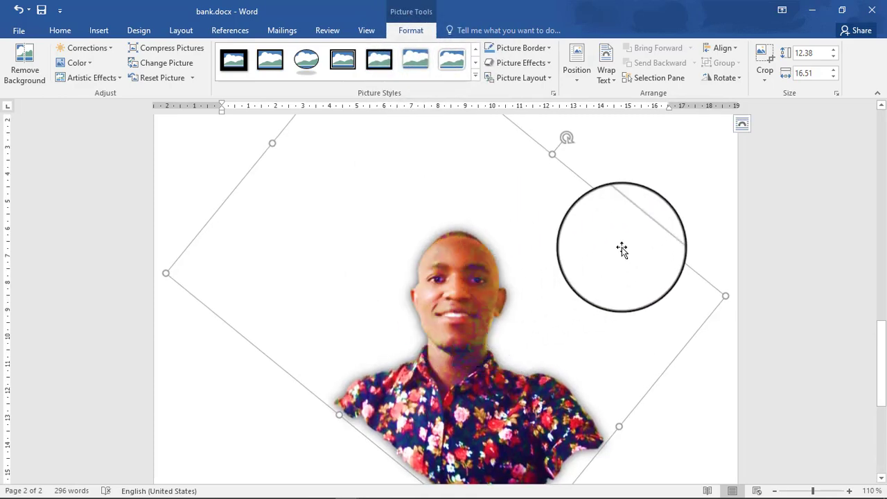
click(699, 177)
scroll(487, 264, up, 3)
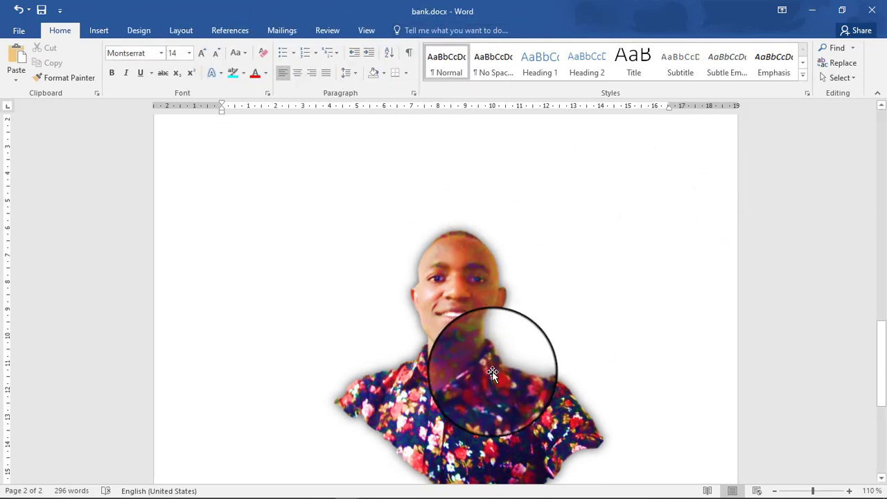
Crop empty space off the rotated portrait's upper-left side, narrowing the picture width to about 12.34.
click(463, 332)
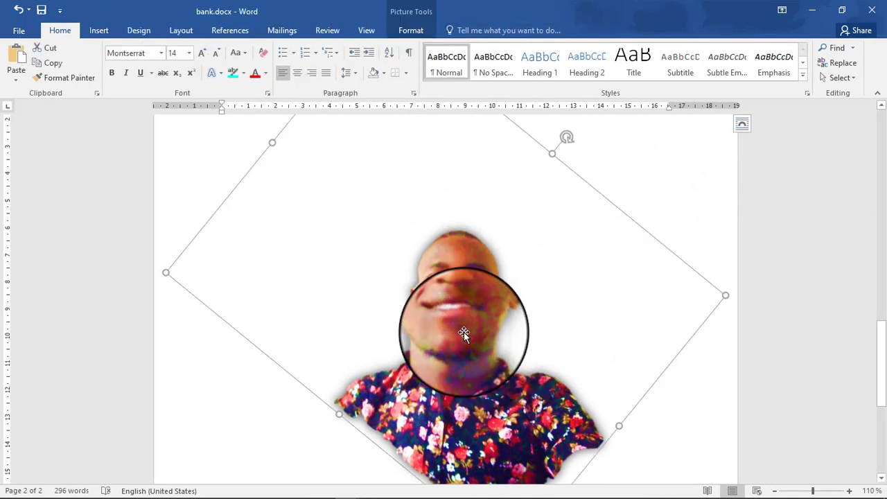
click(415, 32)
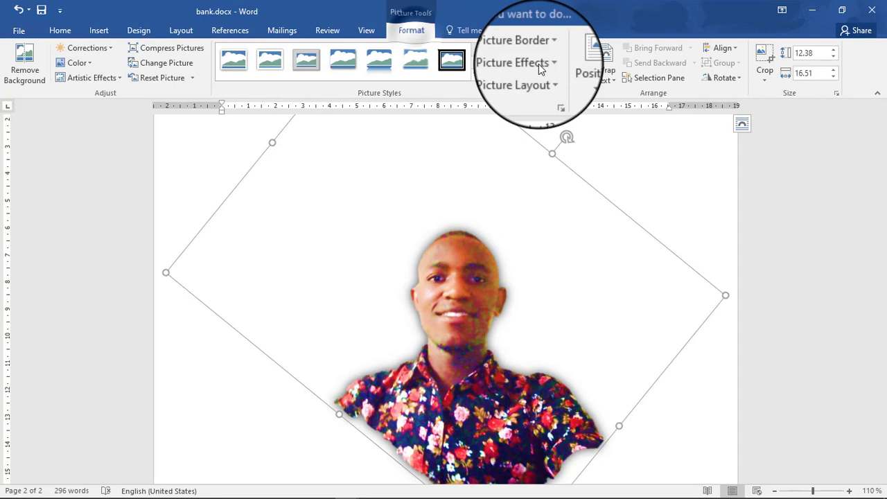
click(766, 76)
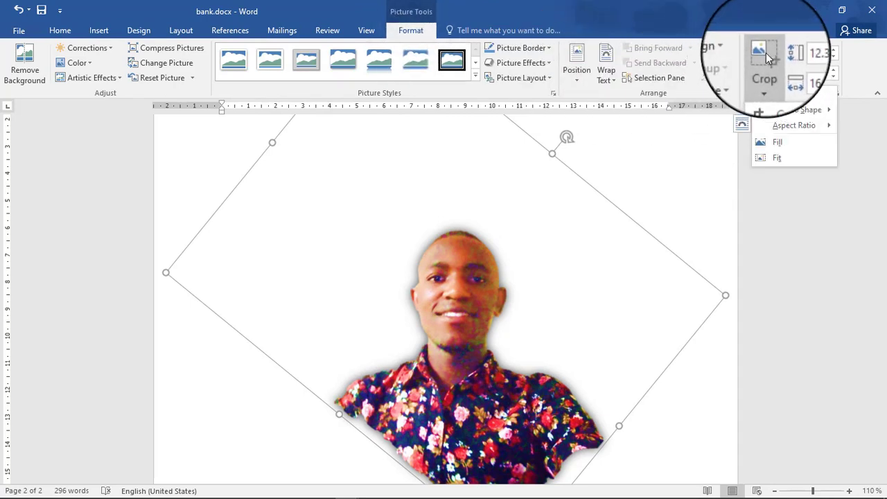
click(766, 53)
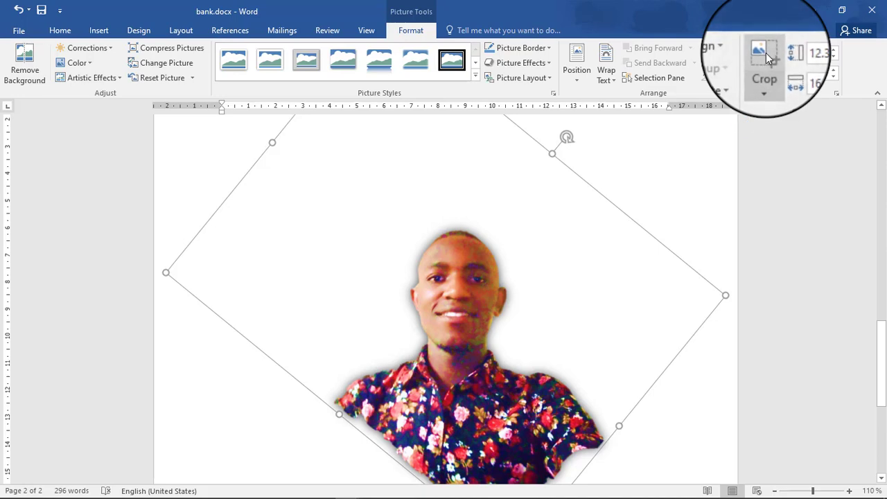
click(766, 52)
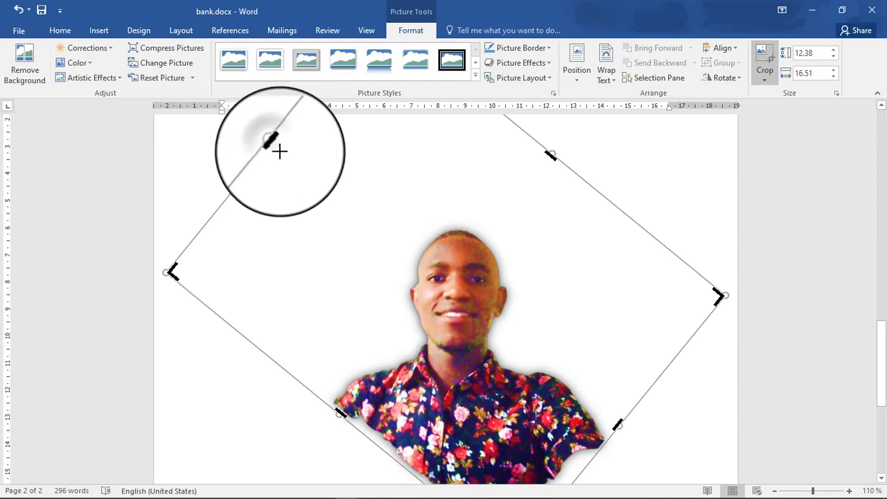
drag(279, 150, 346, 232)
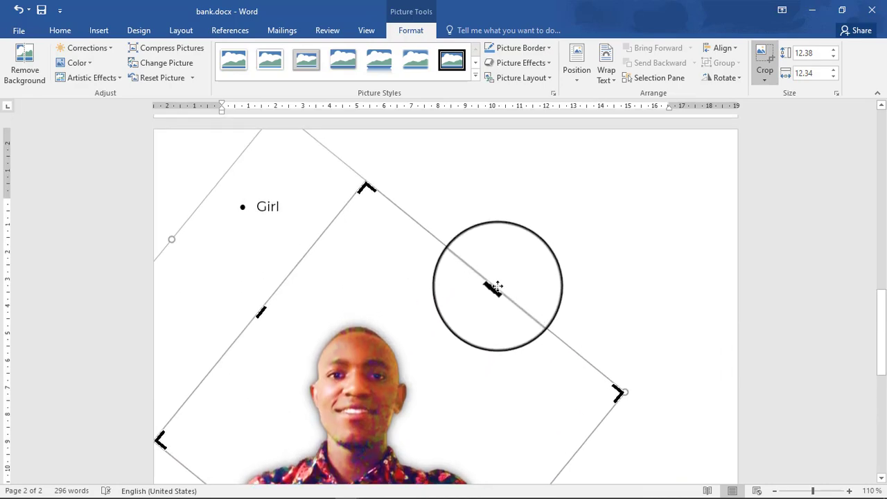
Crop the portrait's upper-right side to a picture height of about 9.84 and apply the crop.
drag(493, 296, 475, 311)
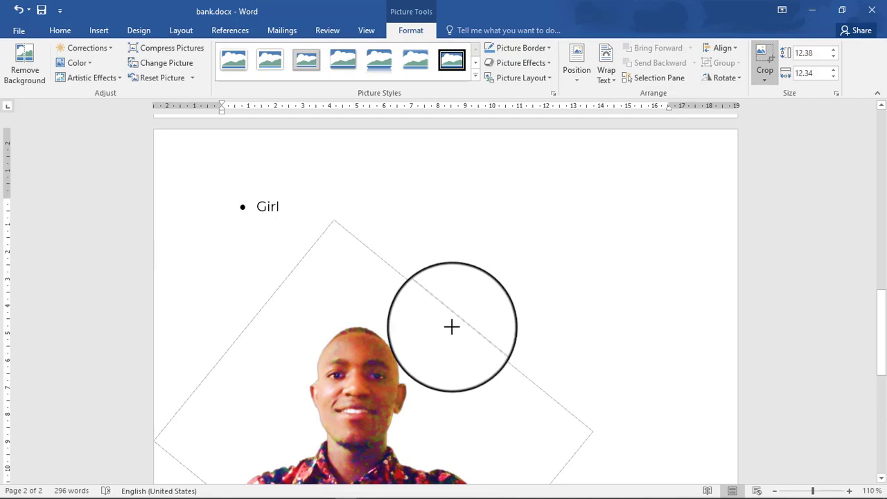
drag(447, 330, 443, 336)
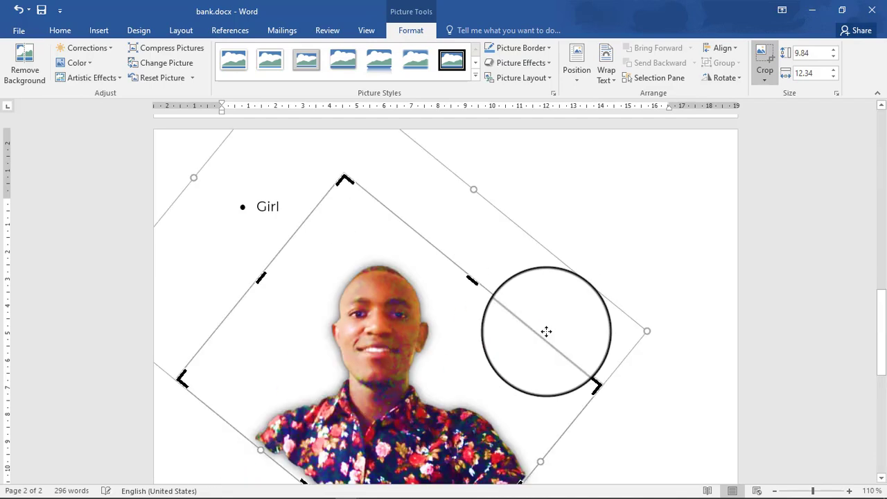
click(765, 59)
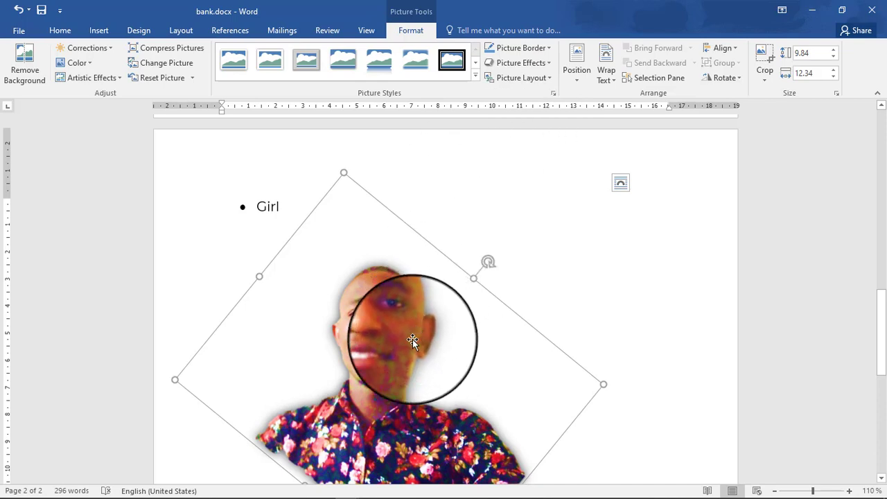
Set the portrait's text wrapping to Behind Text.
scroll(496, 306, down, 2)
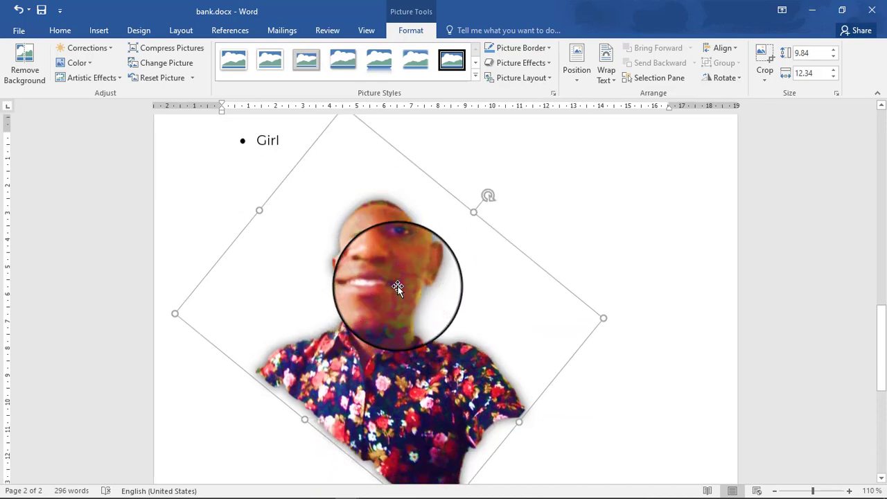
scroll(531, 257, up, 5)
scroll(526, 273, down, 4)
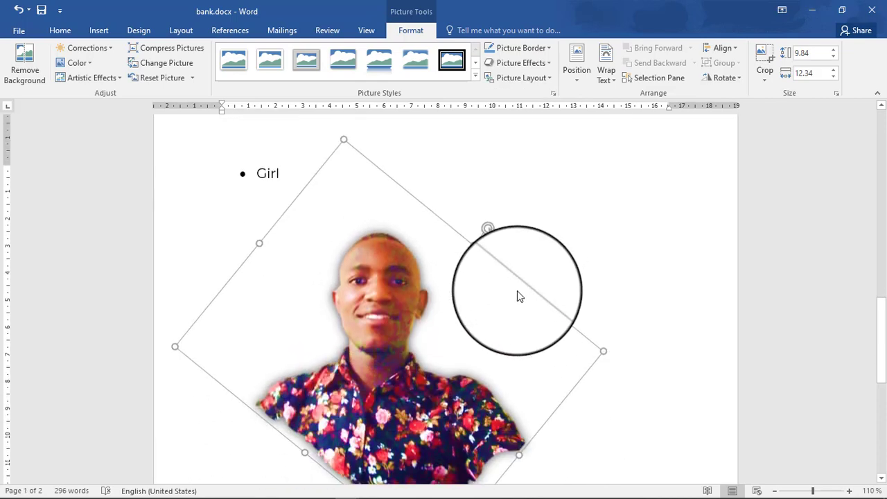
click(610, 79)
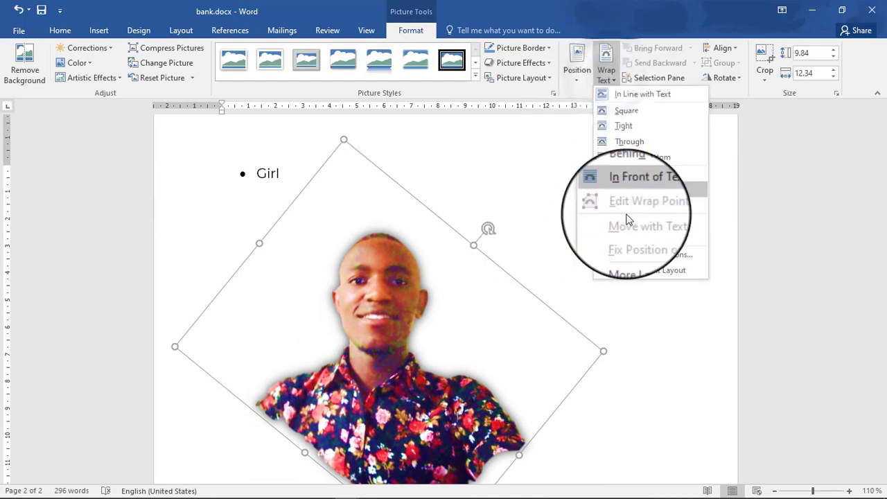
click(426, 323)
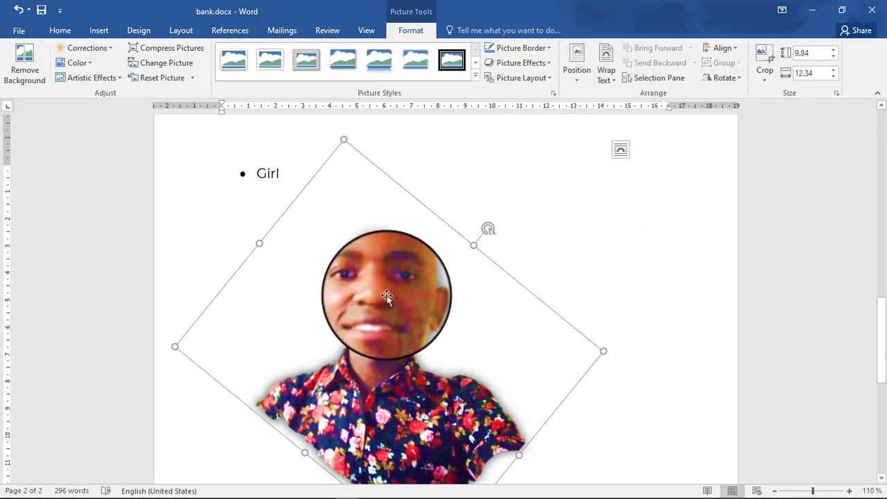
right_click(387, 296)
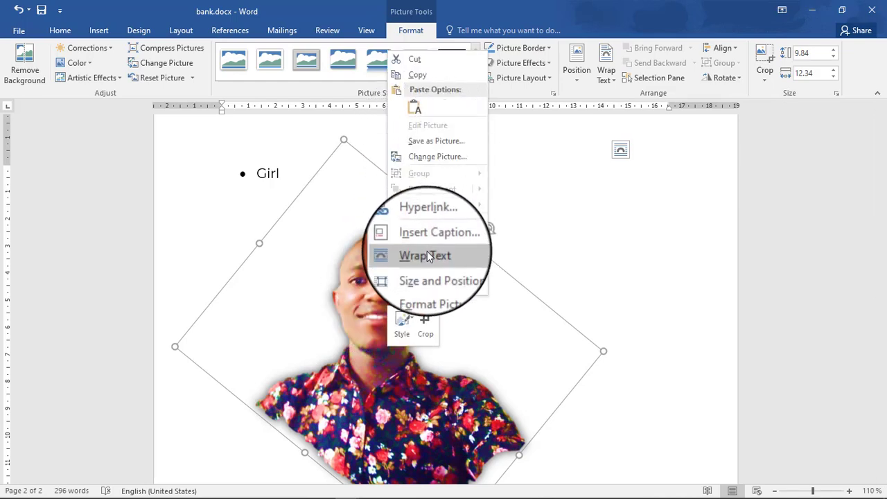
mouse_move(427, 254)
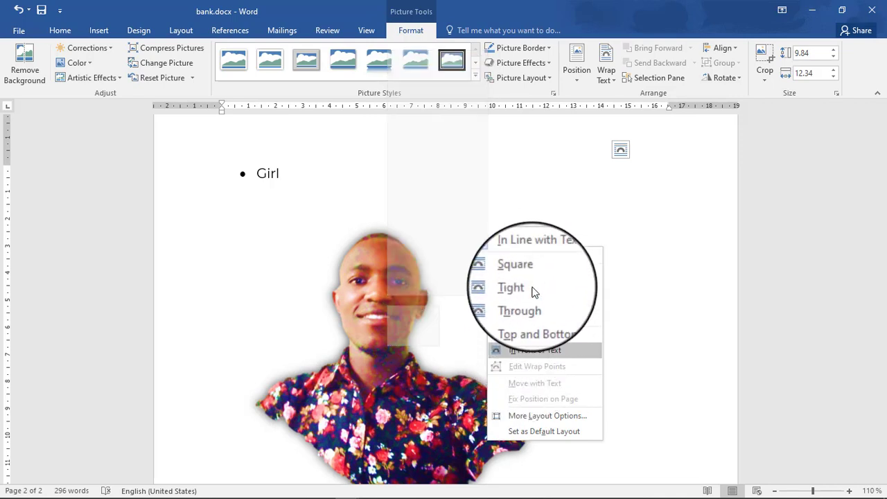
click(530, 336)
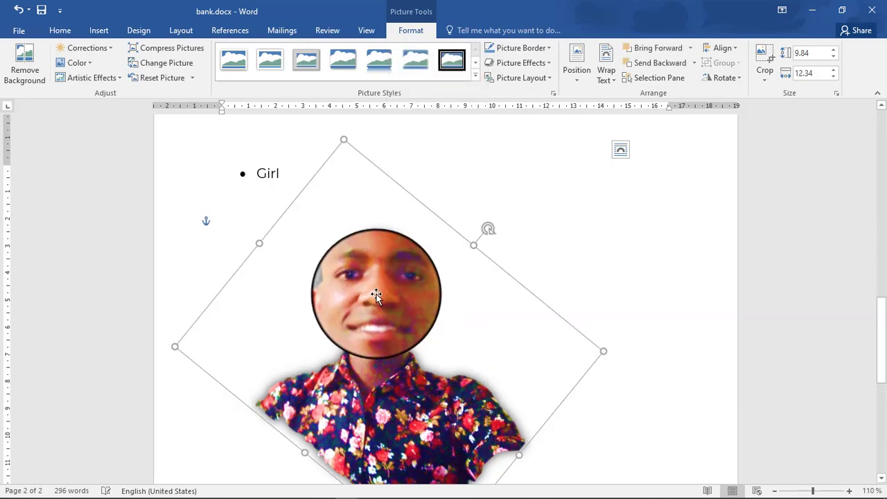
Try moving the portrait up behind the last paragraph of page 1, and undo that move.
drag(323, 271, 353, 217)
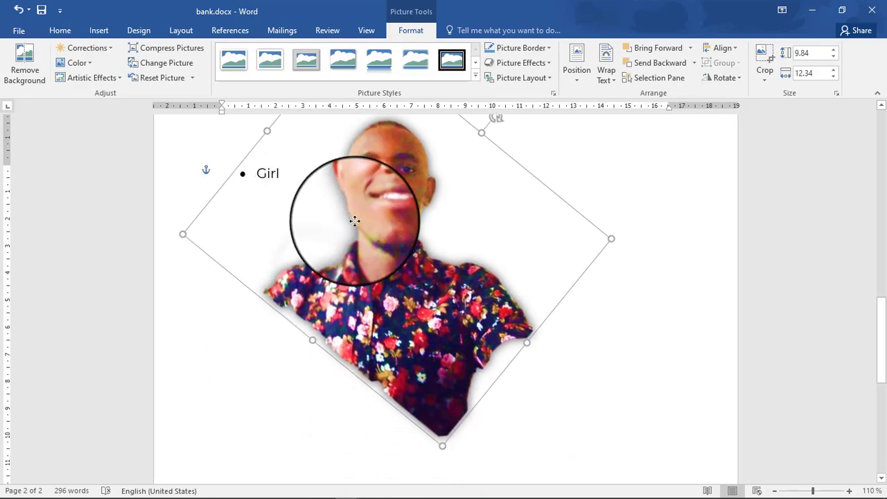
scroll(371, 249, up, 3)
scroll(388, 374, up, 3)
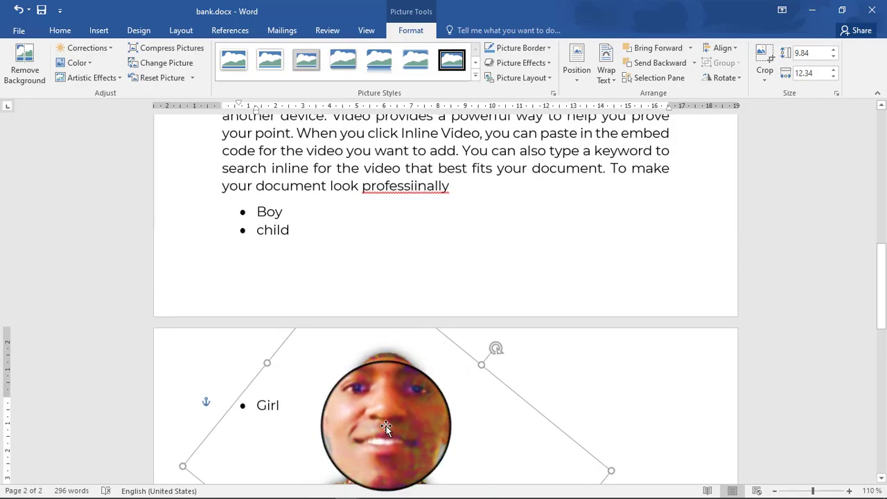
drag(382, 225, 390, 149)
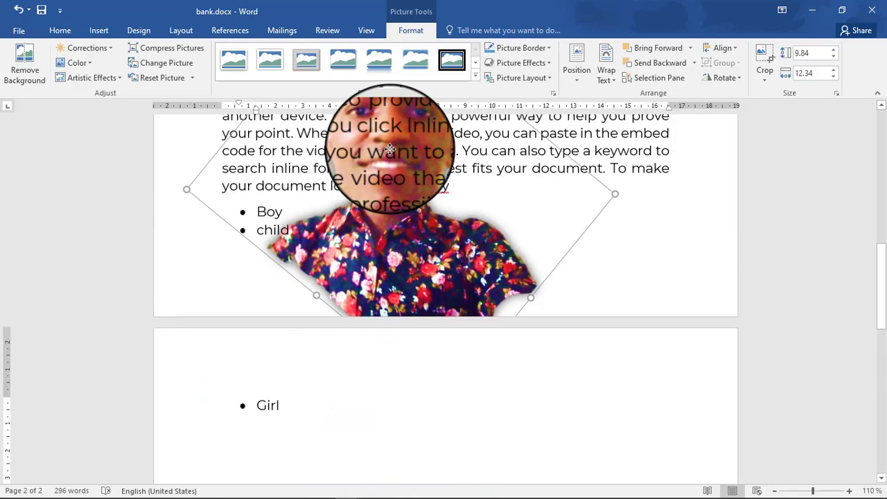
key(ctrl+z)
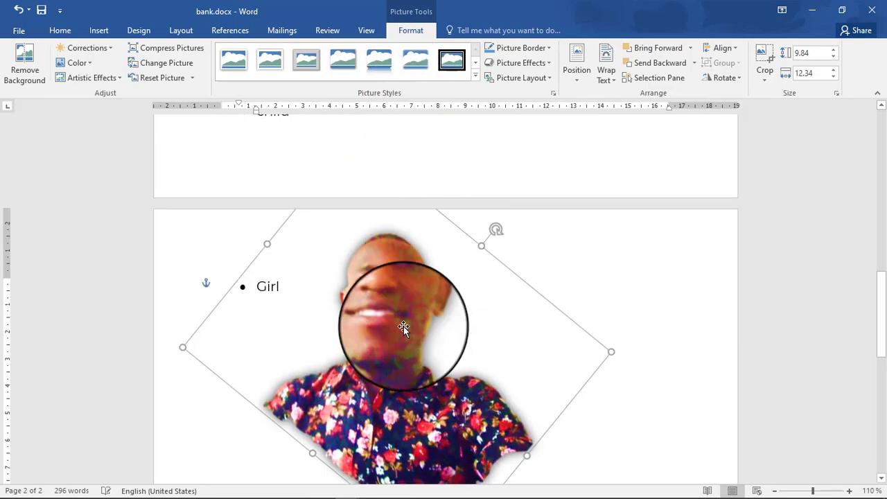
Move the portrait onto page 1, behind the paragraph above the Boy and child bullets.
scroll(403, 327, up, 3)
drag(404, 328, 410, 157)
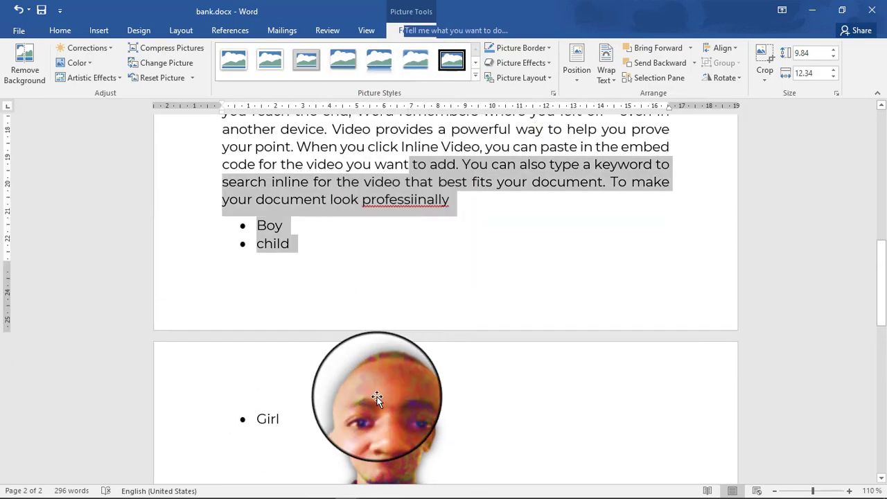
click(376, 398)
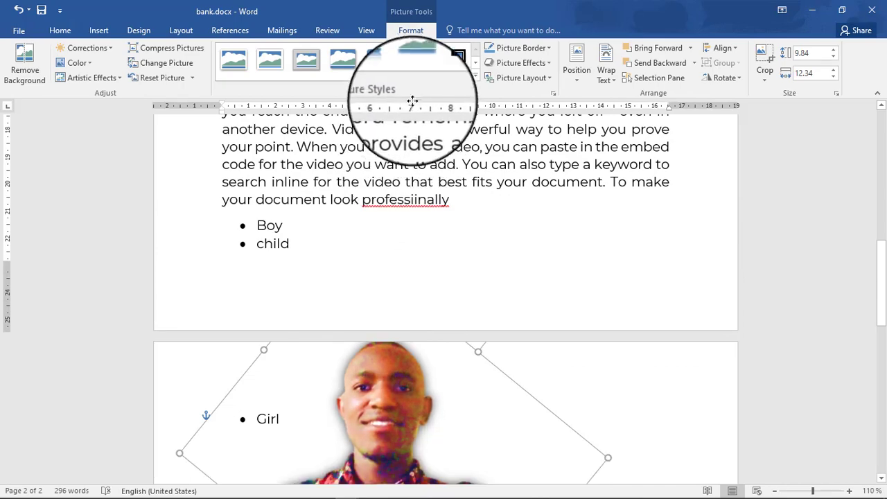
drag(413, 101, 446, 149)
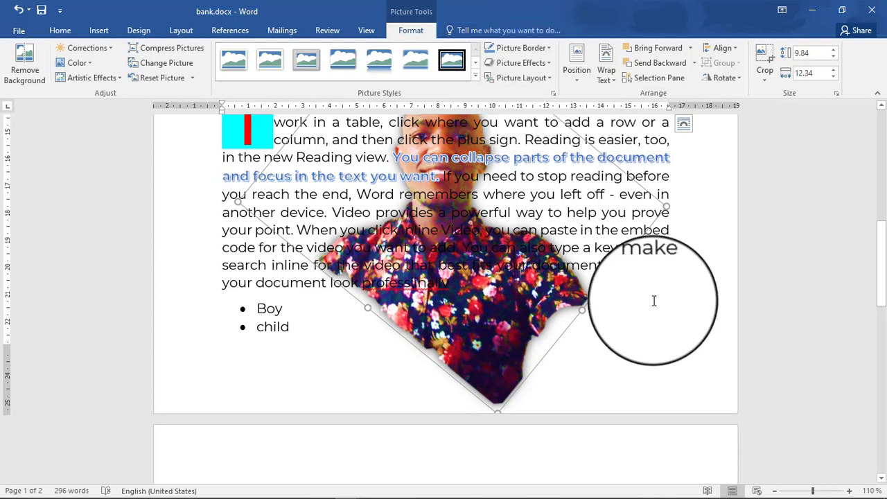
Insert a table with 5 columns and 2 rows on page 2, below the Girl bullet.
scroll(623, 279, down, 8)
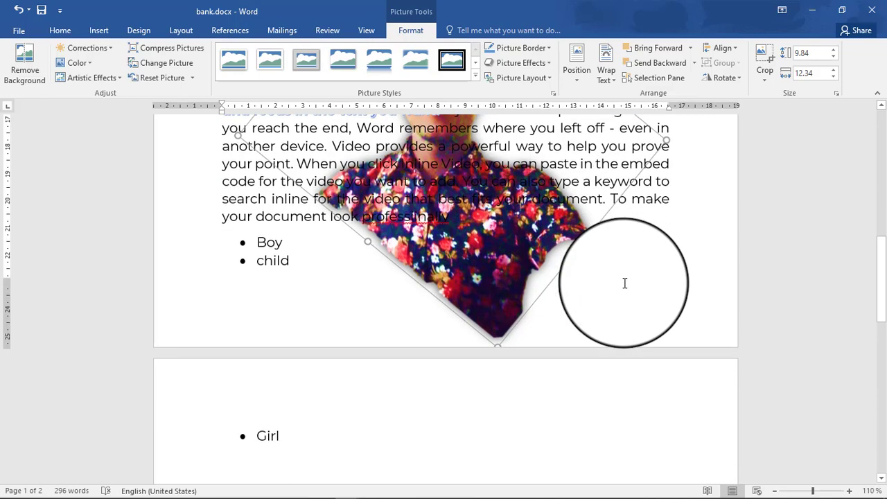
drag(625, 274, 229, 224)
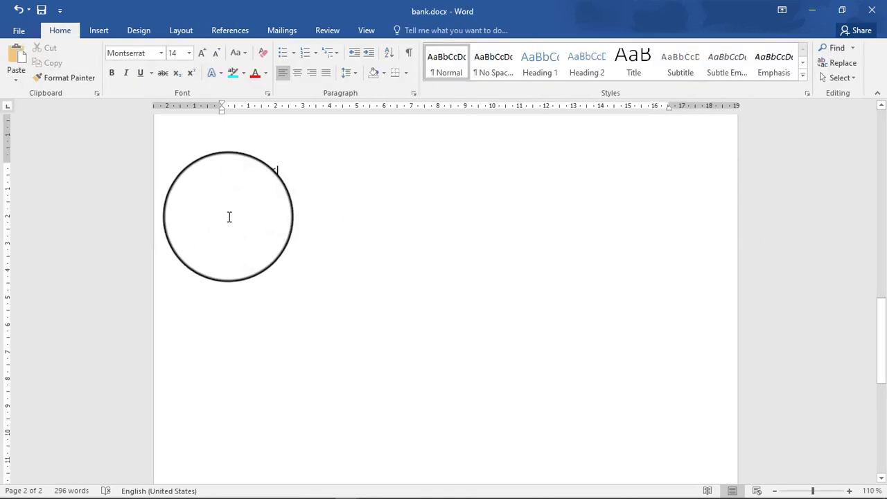
click(102, 31)
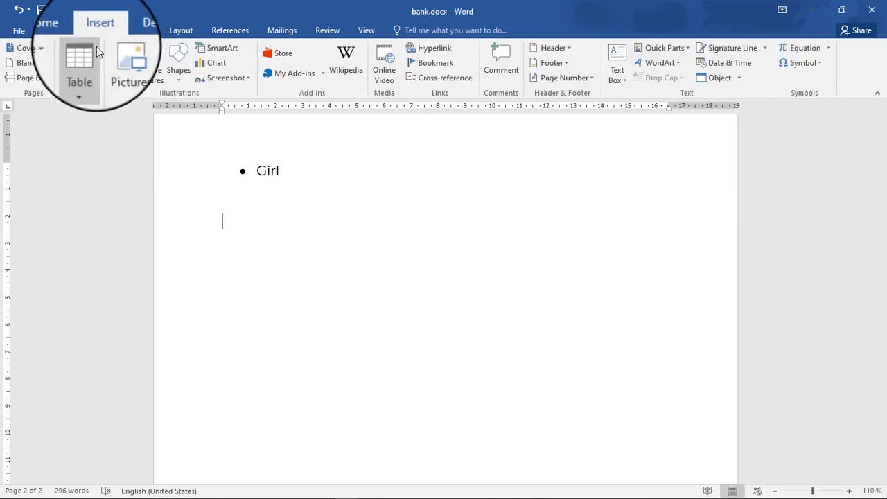
click(86, 81)
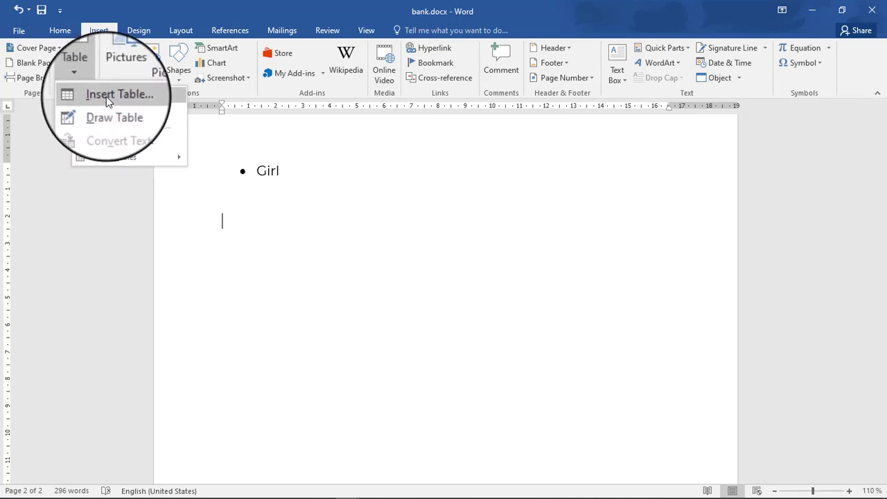
click(106, 96)
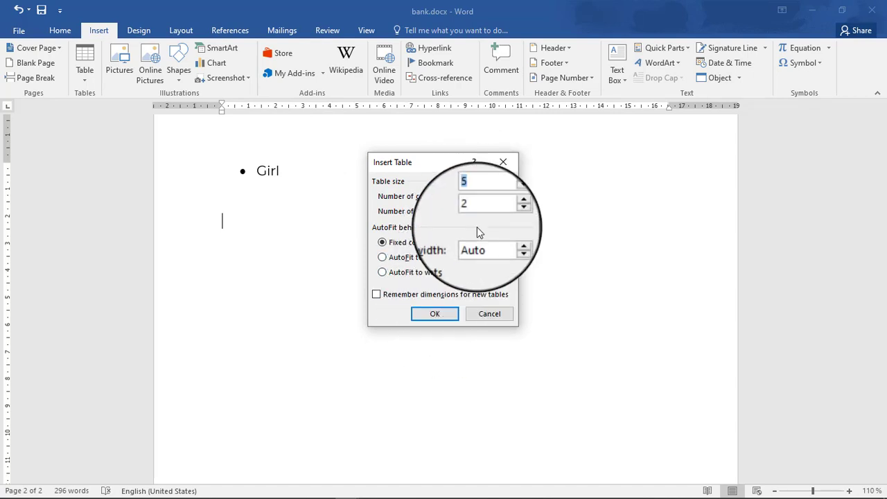
click(444, 313)
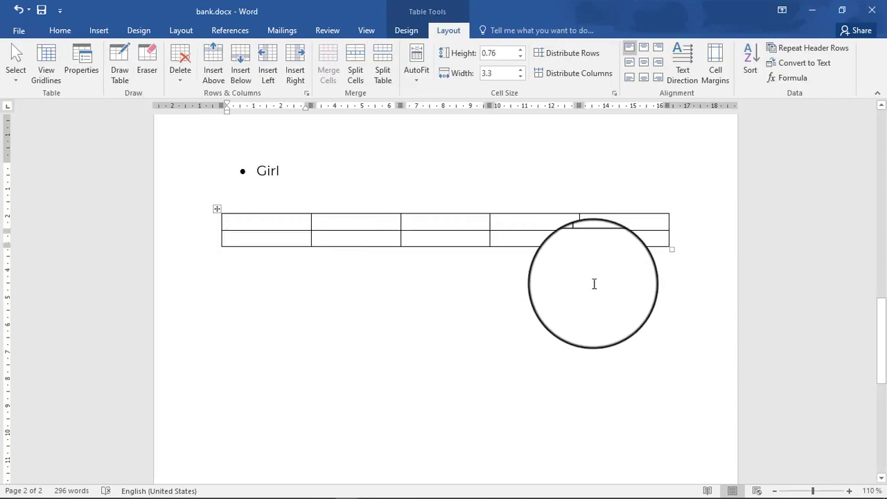
Add two empty rows at the end of the table, leaving all its cells blank.
text(n)
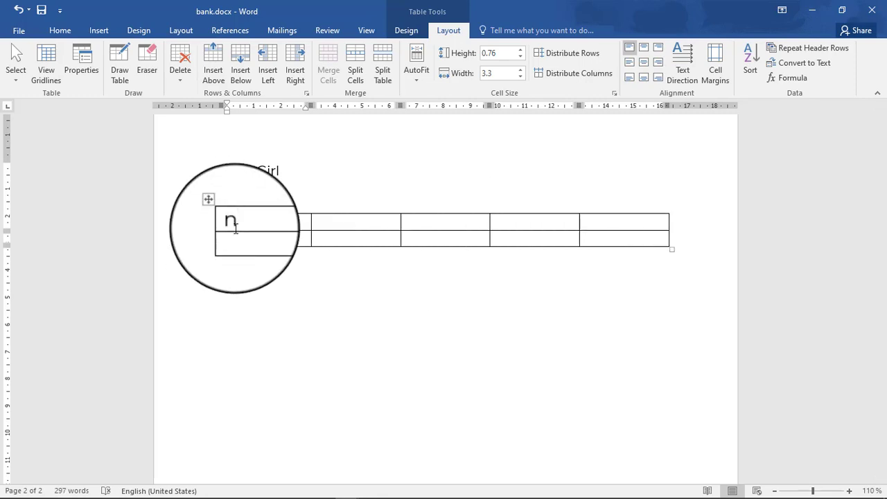
key(BackSpace)
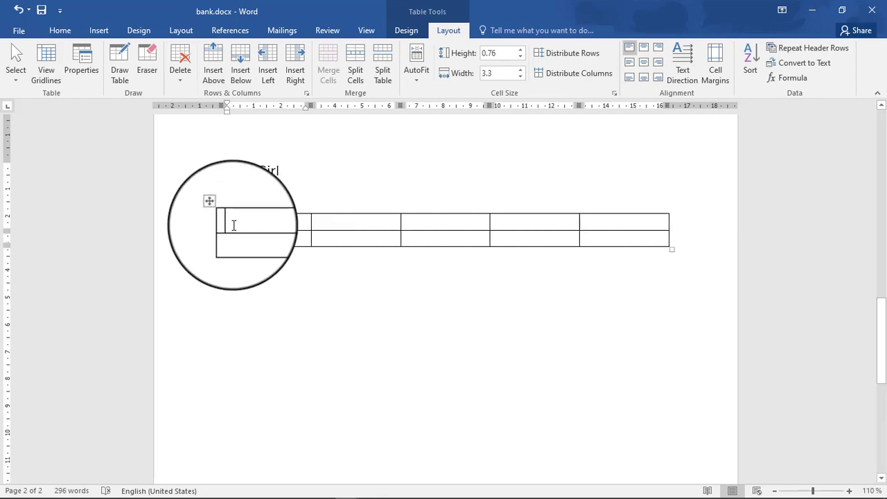
click(632, 241)
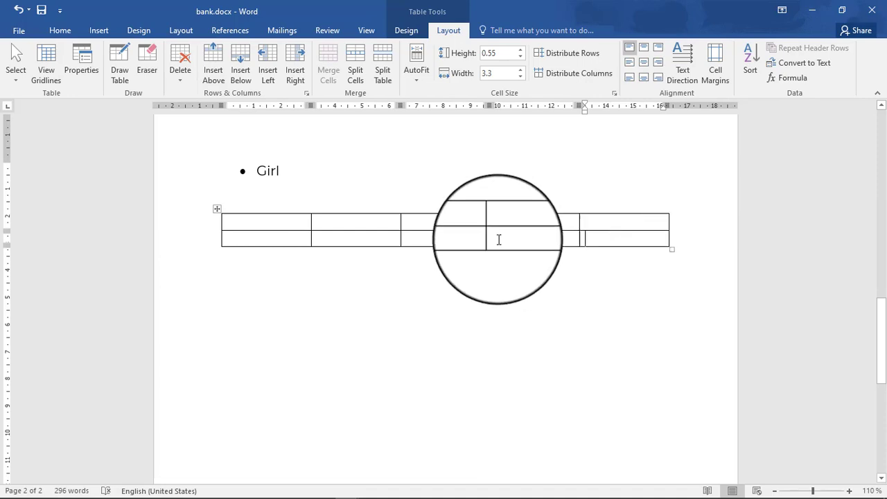
click(673, 244)
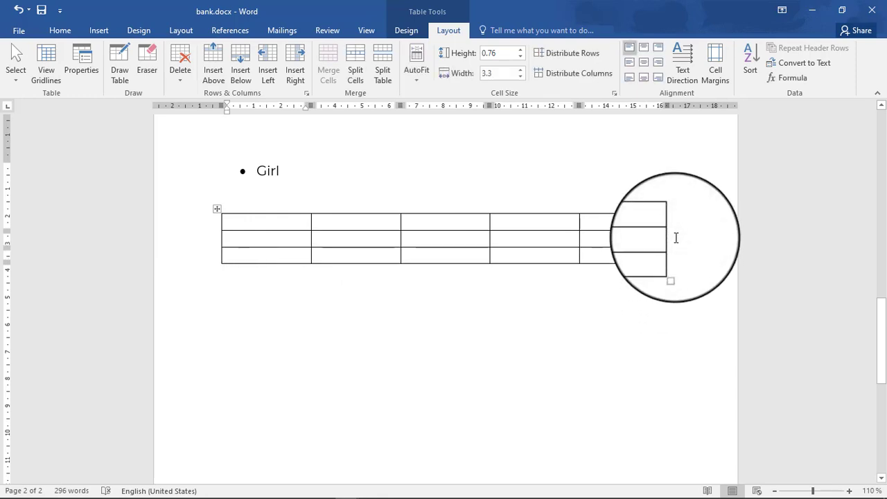
click(679, 257)
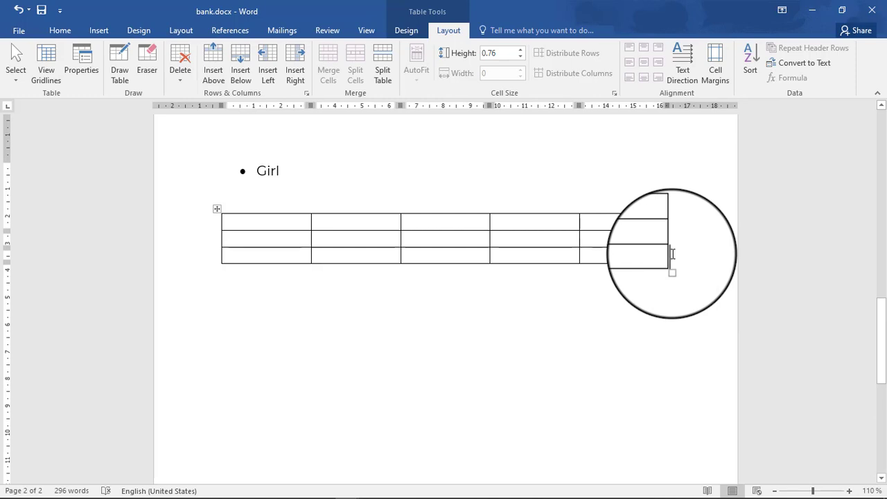
key(Return)
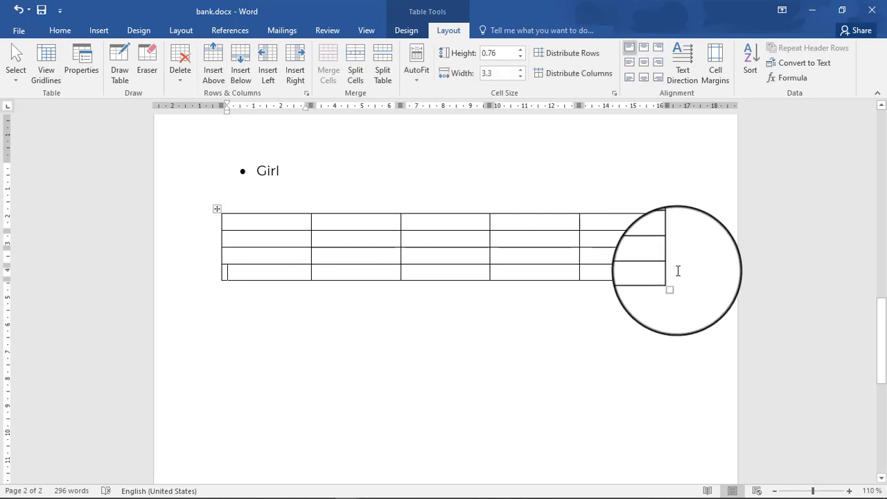
Add an empty row at the end of the table and view the row and column insert options for its last column.
key(Return)
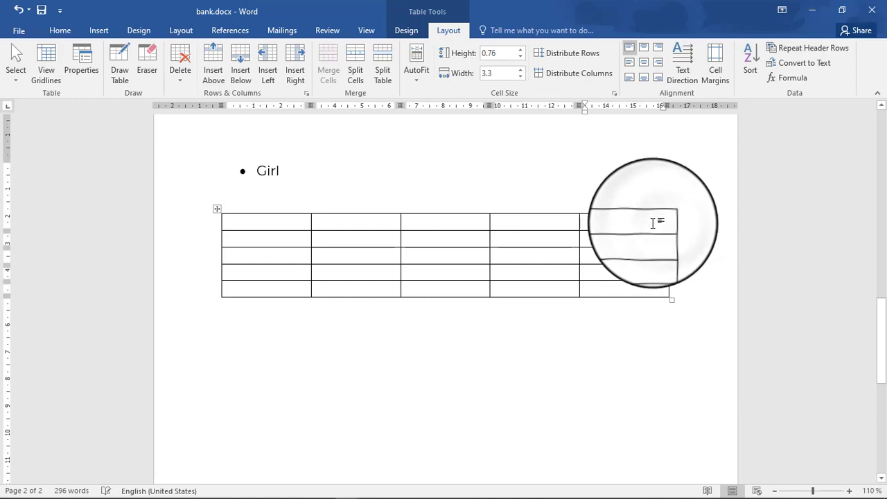
right_click(593, 221)
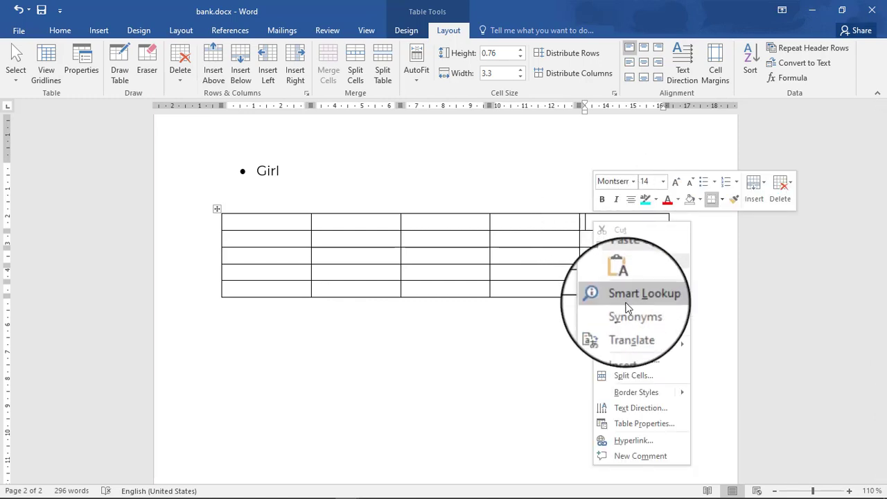
mouse_move(636, 347)
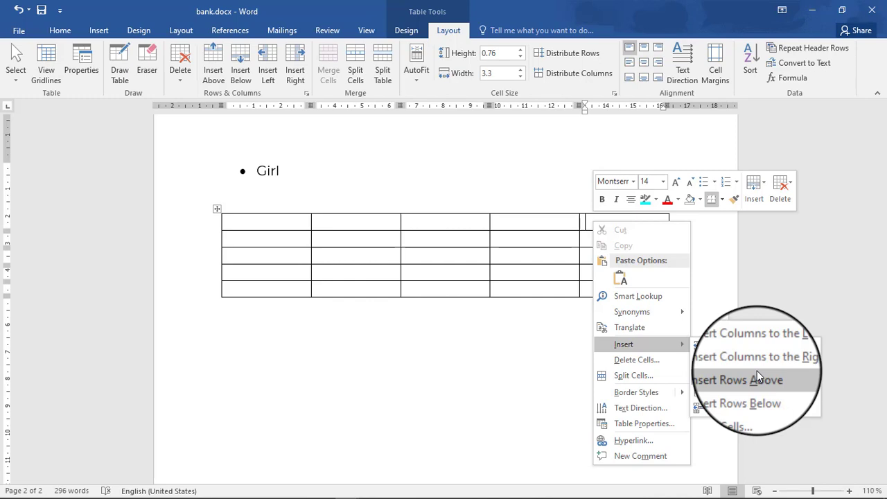
click(547, 386)
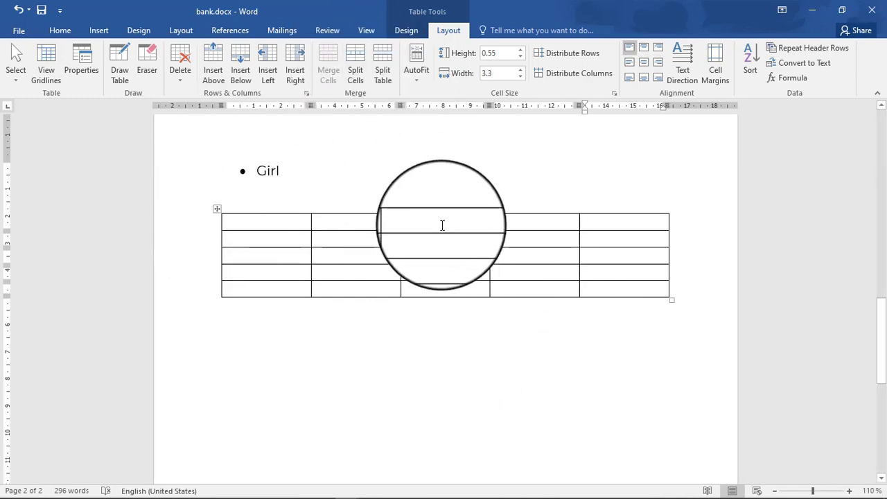
click(551, 348)
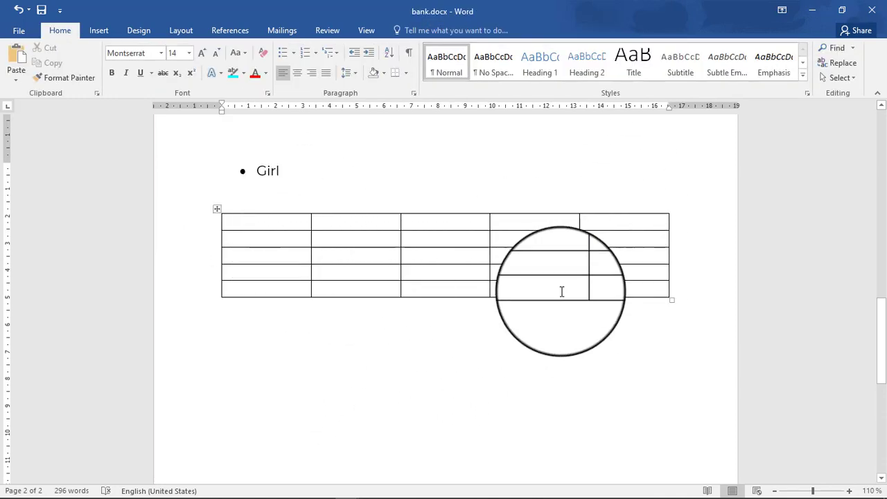
Rotate the text direction of the table's first cell to read upwards and enter bvnv in it.
click(217, 209)
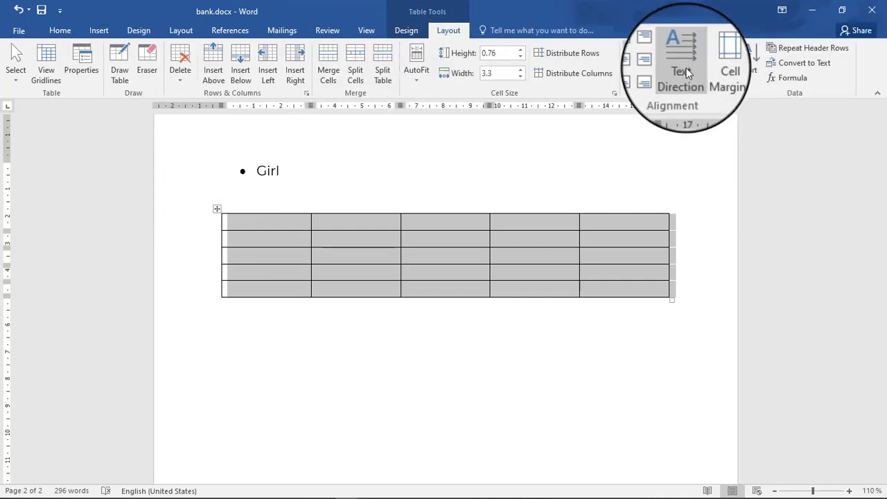
click(267, 227)
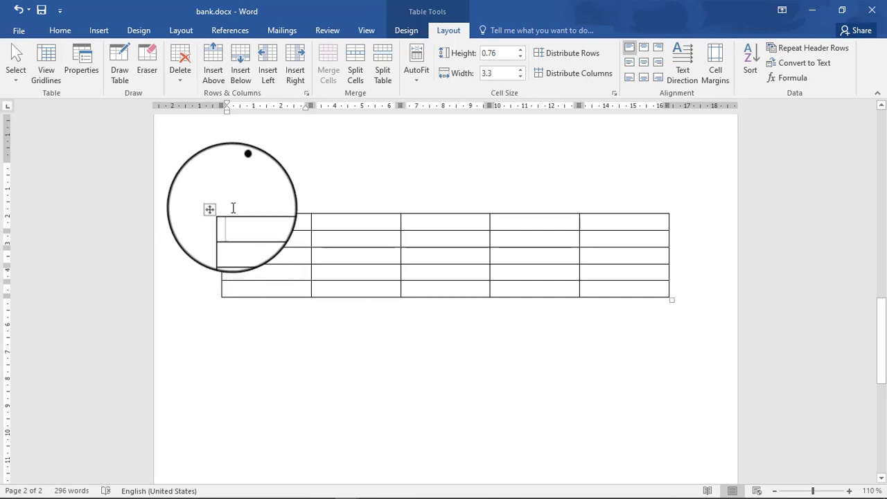
mouse_move(319, 210)
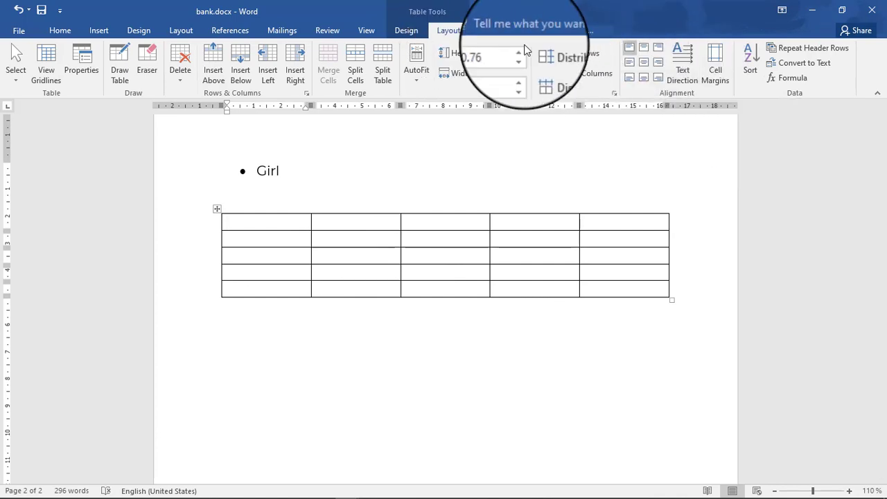
click(691, 70)
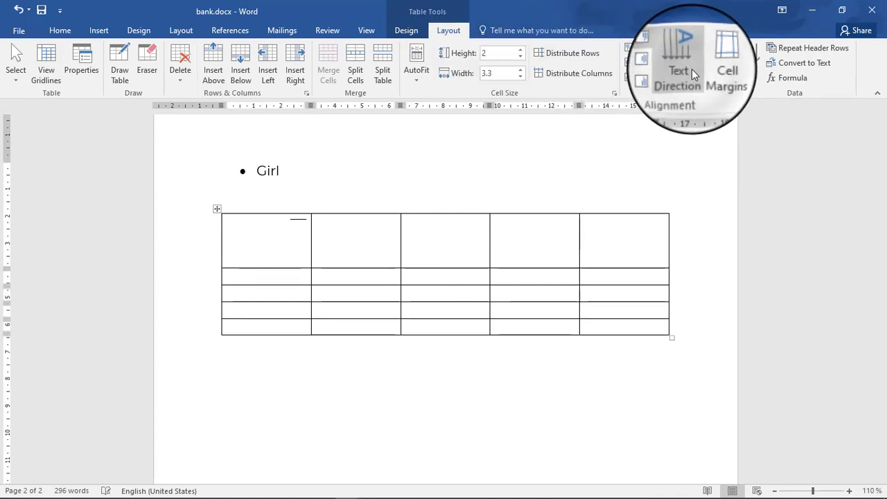
click(690, 64)
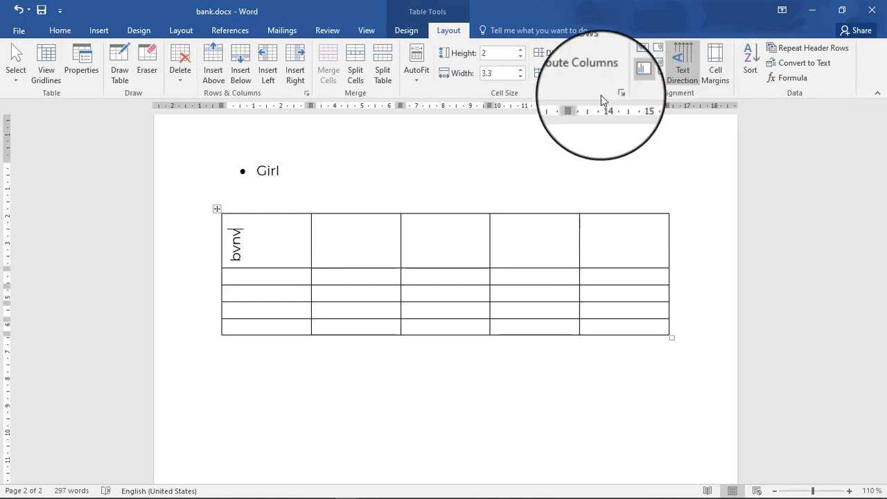
Cycle the text direction of bvnv through the available orientations and leave it horizontal.
drag(237, 234, 235, 264)
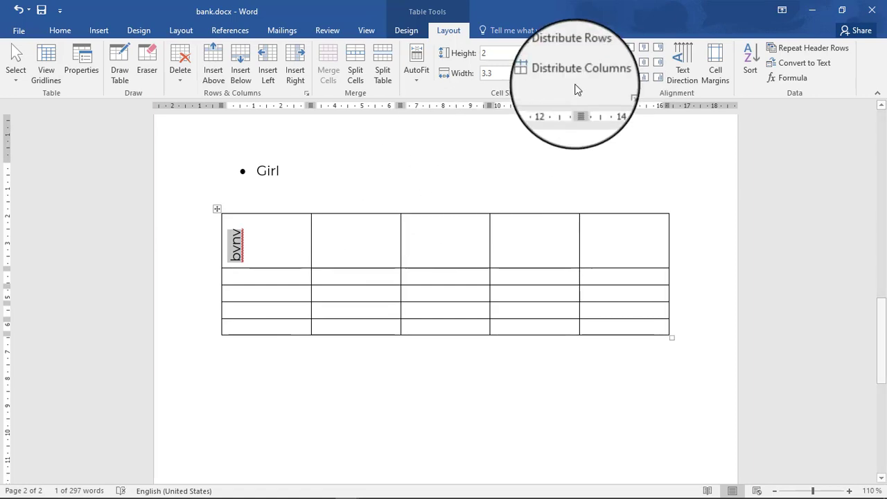
click(683, 64)
click(682, 61)
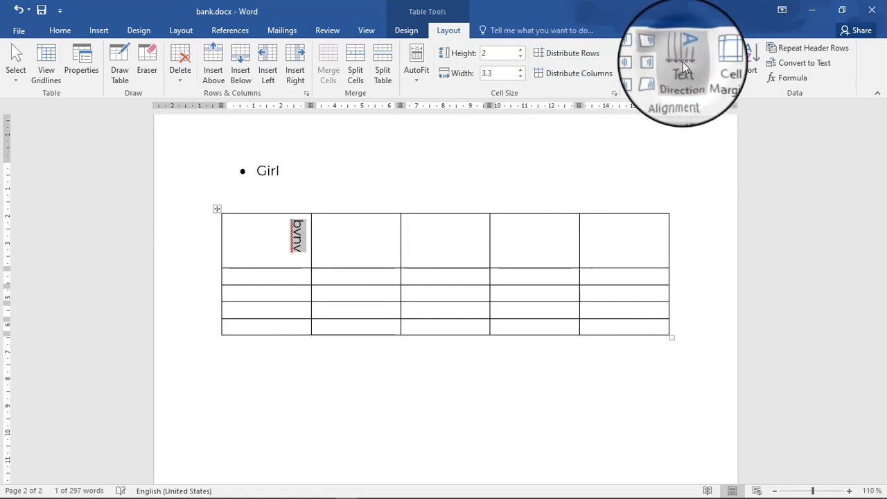
click(683, 61)
click(683, 62)
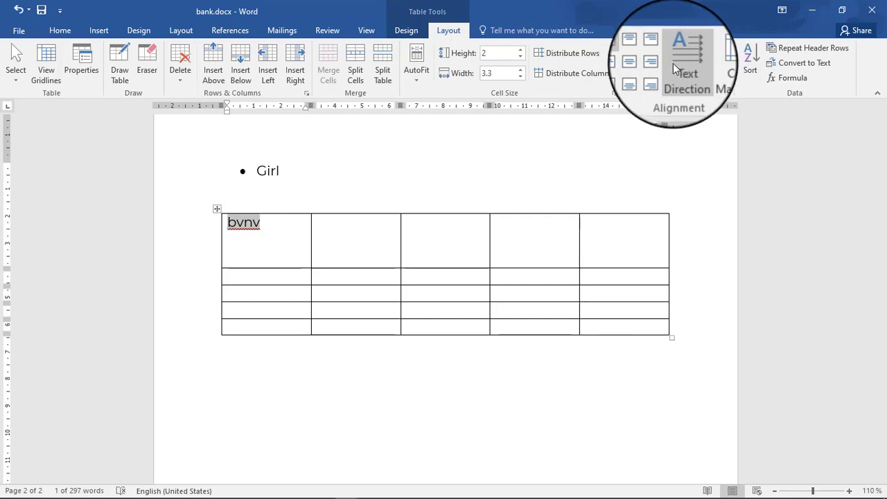
click(250, 273)
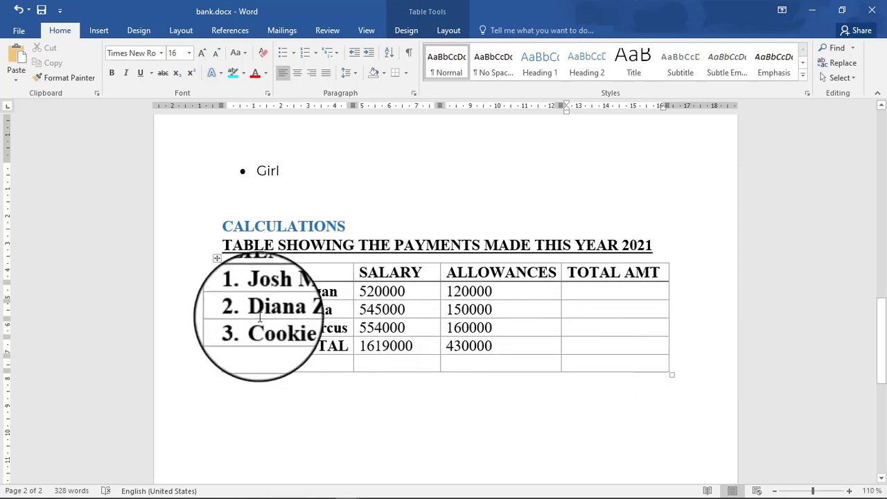
Apply bullets to the three client names in the payments table, and switch them to a numbered list.
drag(262, 291, 284, 325)
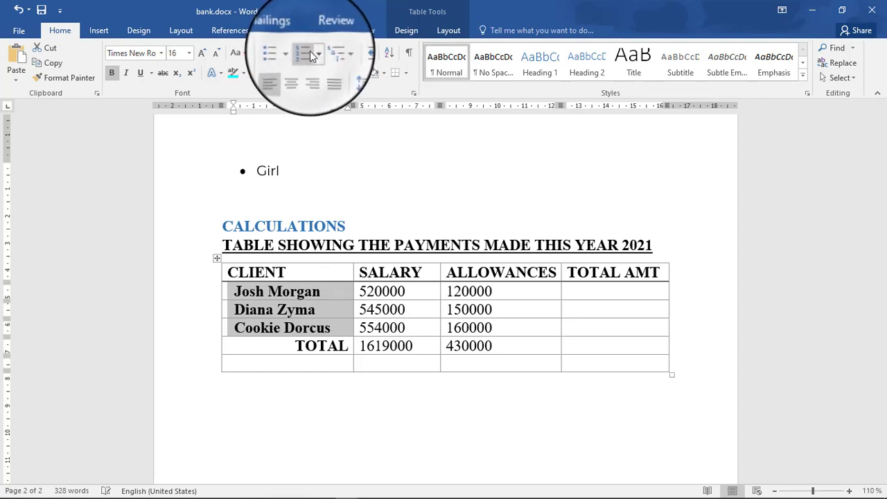
click(284, 53)
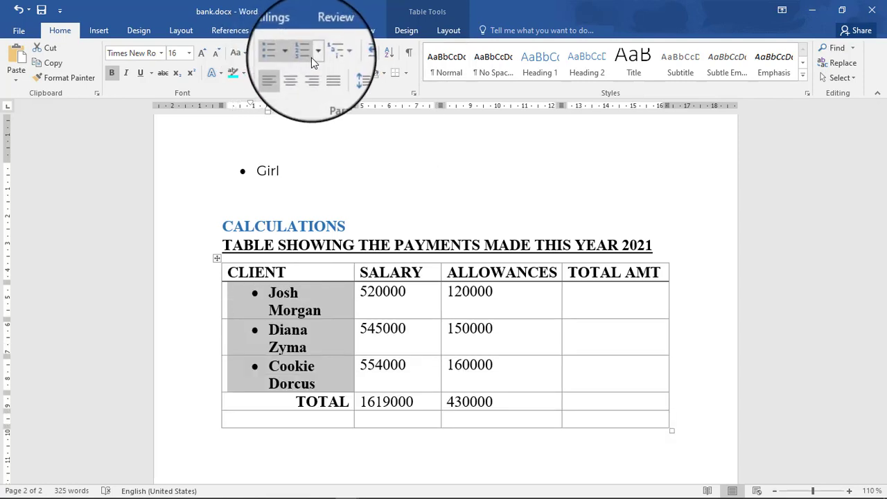
click(309, 58)
click(335, 298)
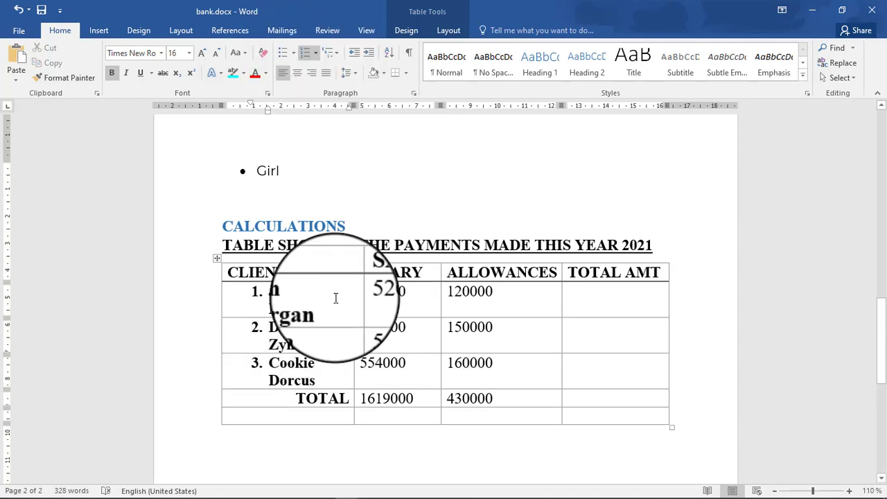
Insert an empty column to the right of the TOTAL AMT column in the payments table.
click(660, 270)
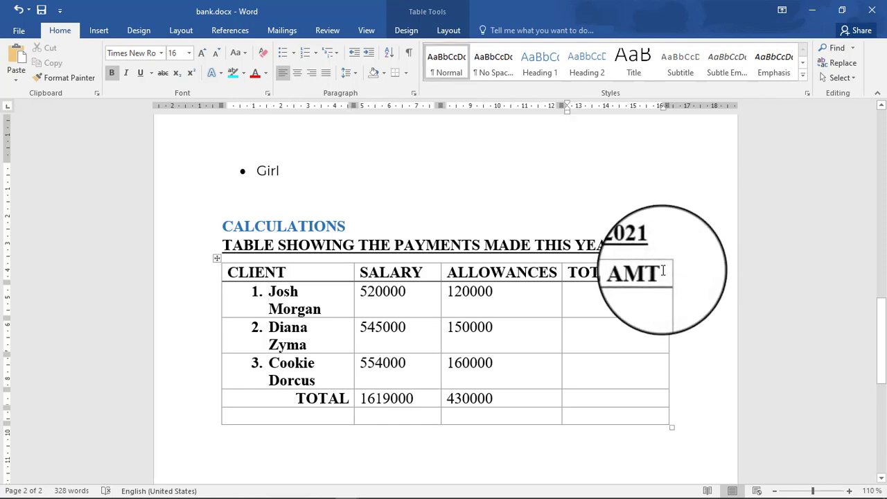
right_click(663, 270)
mouse_move(720, 158)
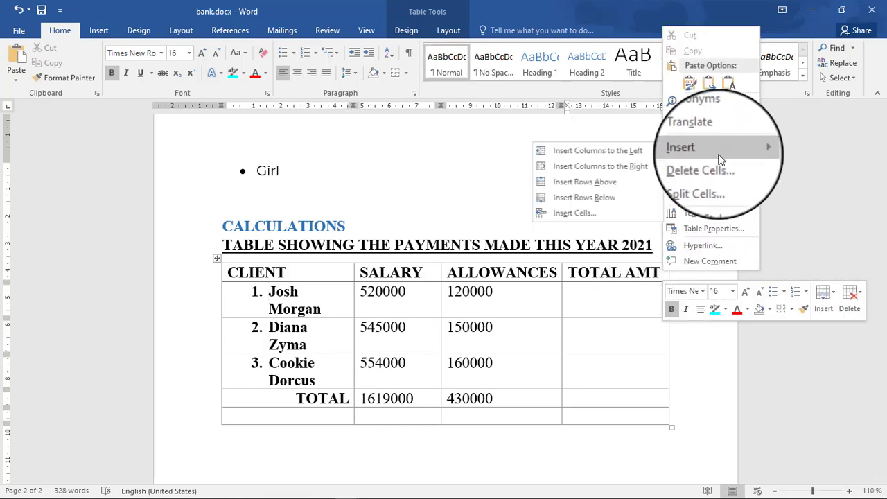
click(609, 170)
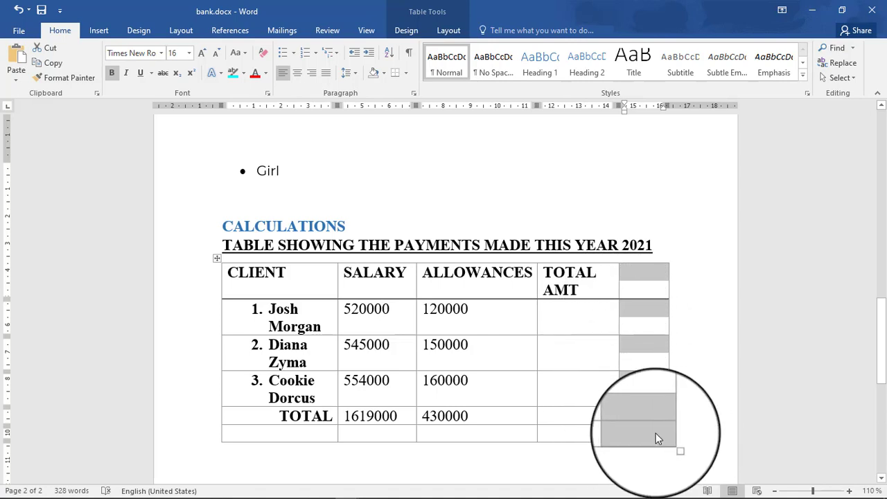
Add two more empty rows at the end of the payments table.
click(677, 435)
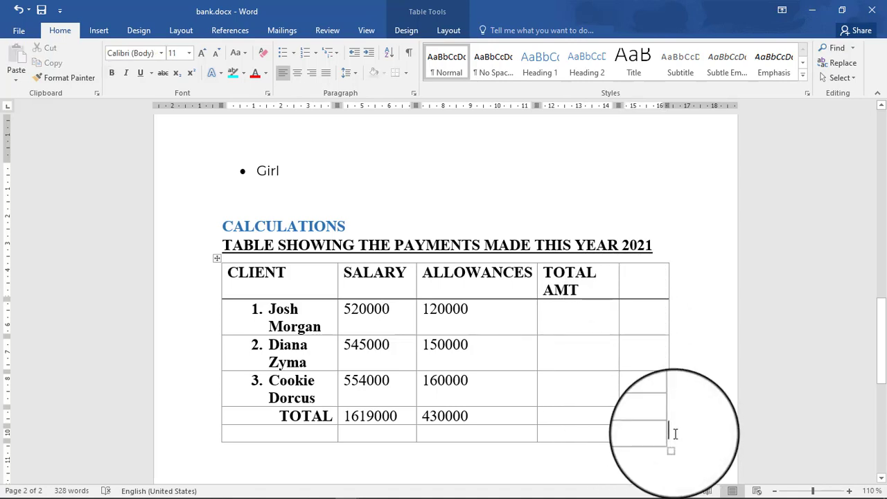
key(Return)
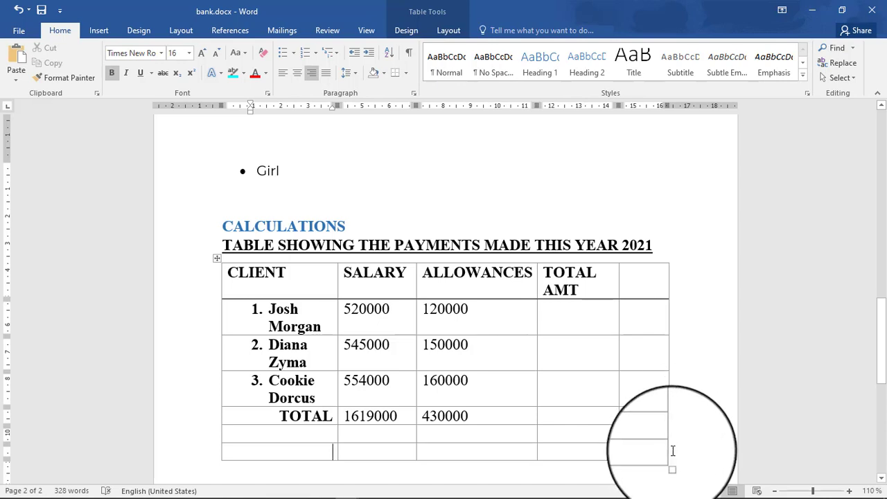
right_click(666, 452)
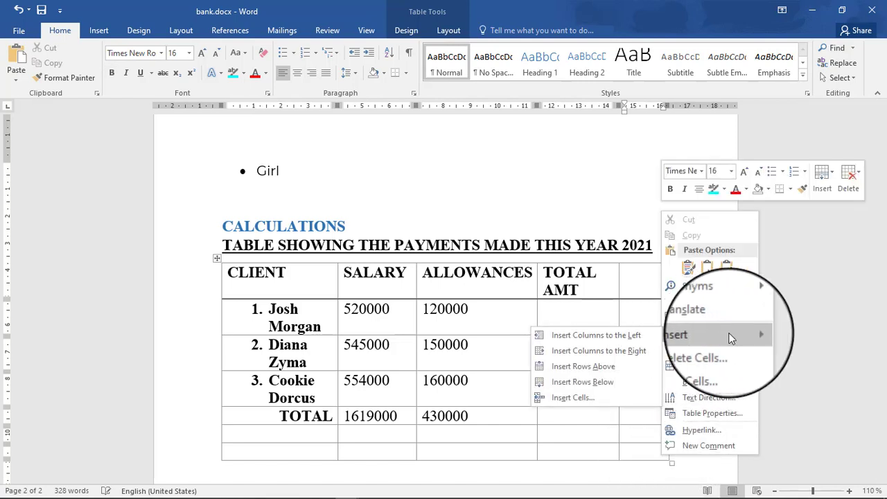
click(565, 388)
scroll(526, 458, down, 2)
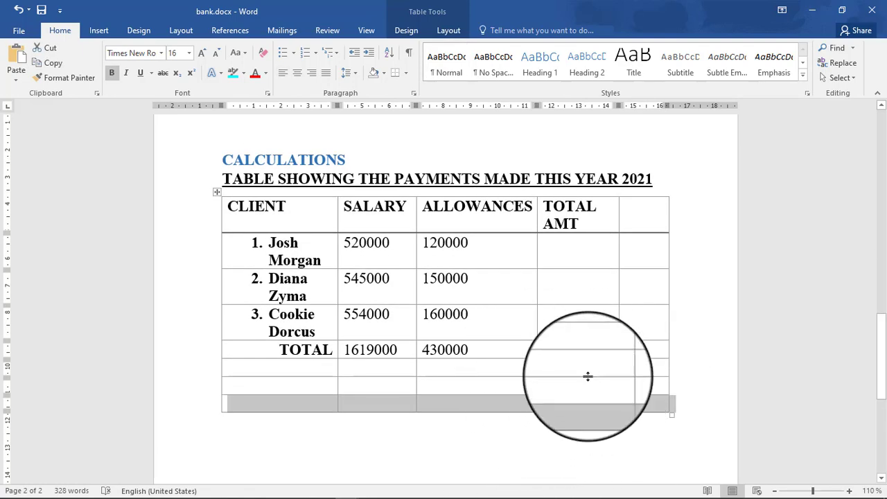
Open the Formula dialog for the first client's TOTAL AMT cell and look through the functions that can be pasted.
click(355, 255)
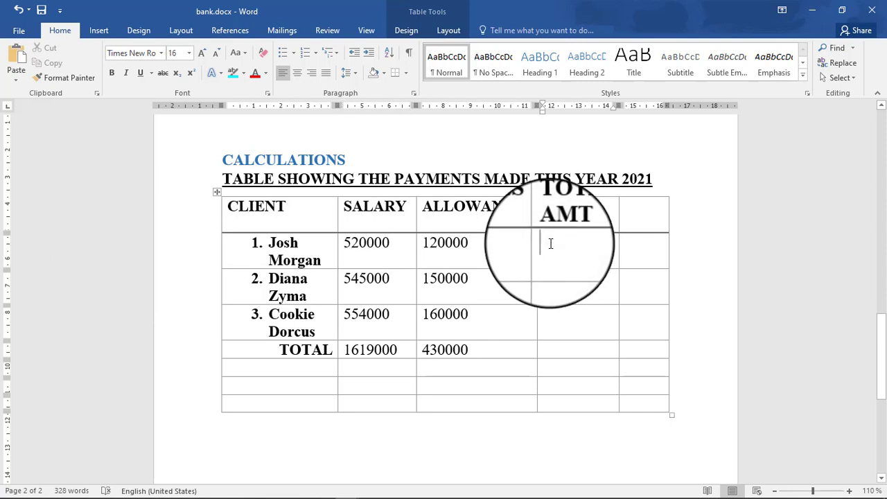
click(447, 30)
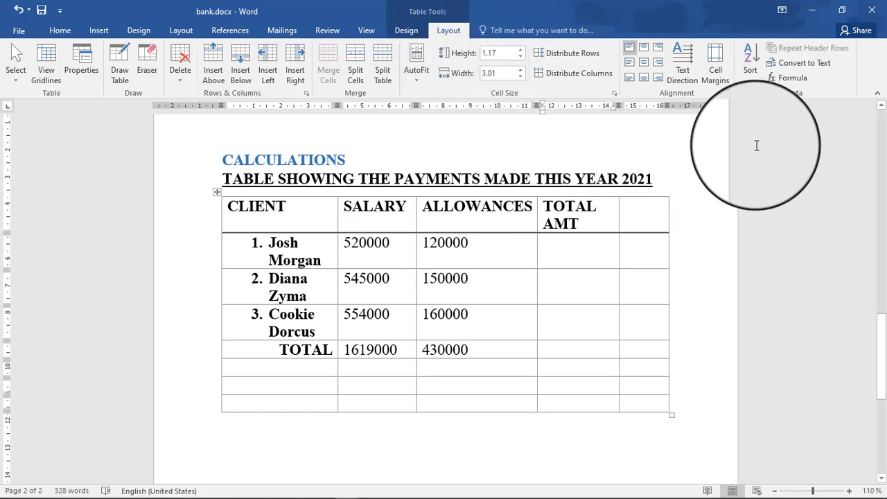
click(796, 79)
drag(445, 190, 756, 171)
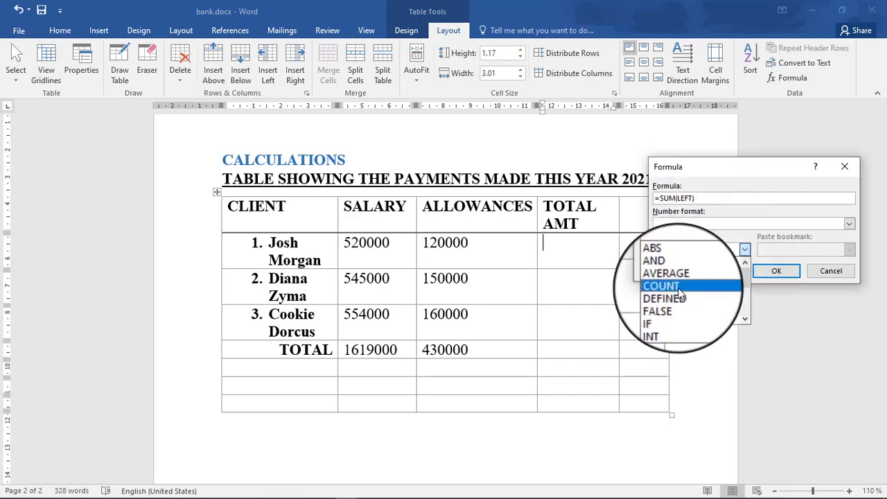
scroll(676, 280, down, 1)
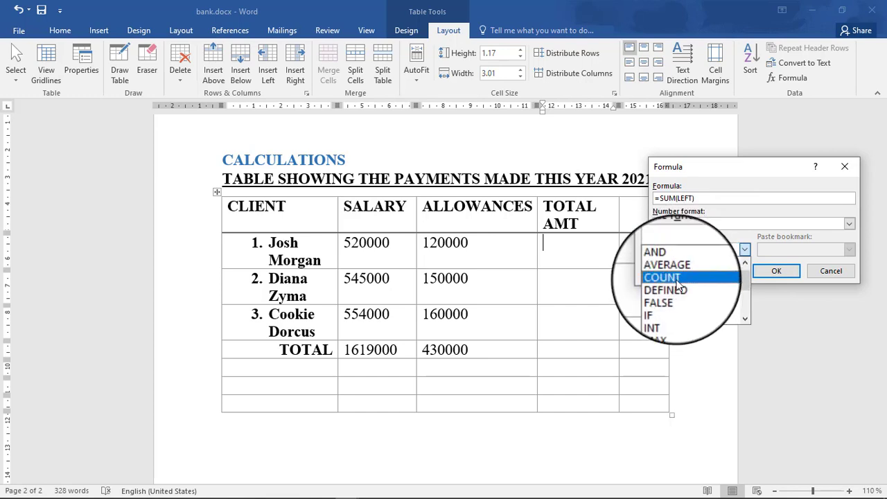
scroll(684, 303, down, 4)
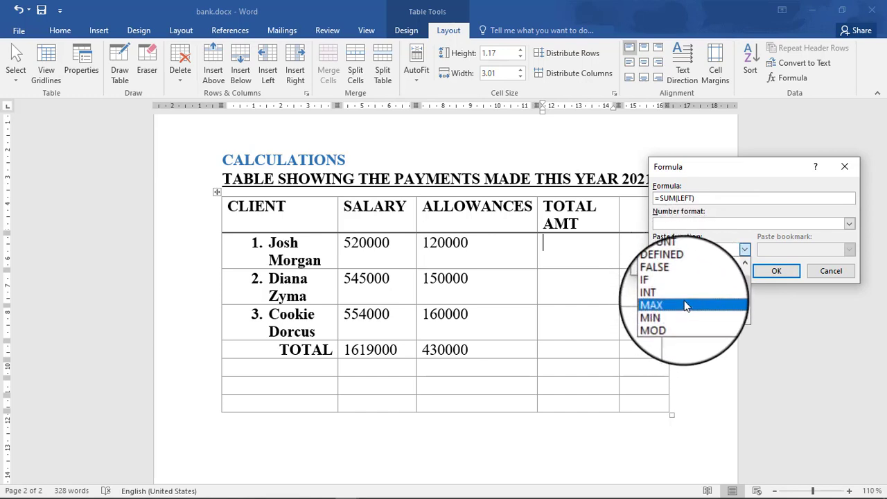
scroll(689, 298, up, 4)
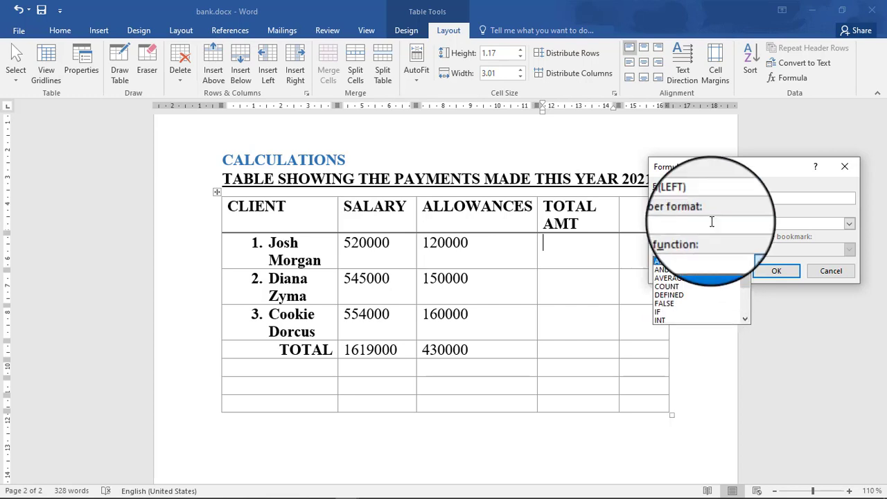
Replace the default formula for the first client's TOTAL AMT cell with =PRODUCT(left), using the pasted PRODUCT function.
click(705, 199)
drag(705, 199, 644, 196)
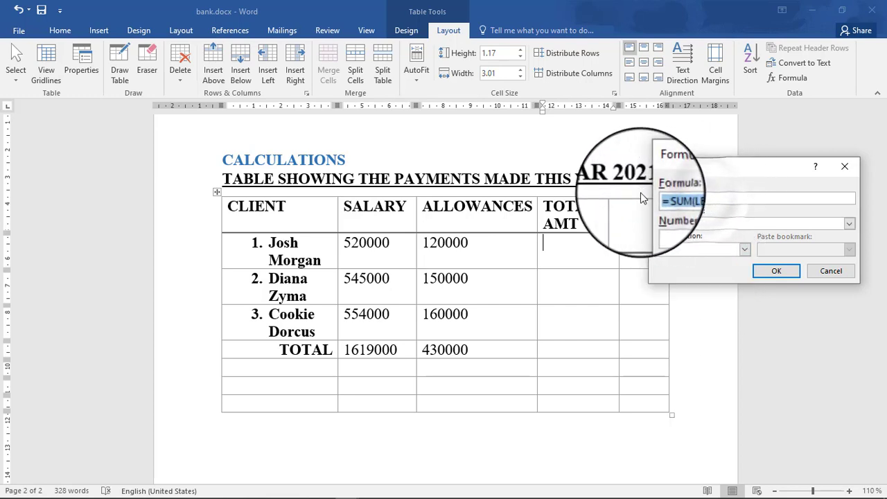
key(BackSpace)
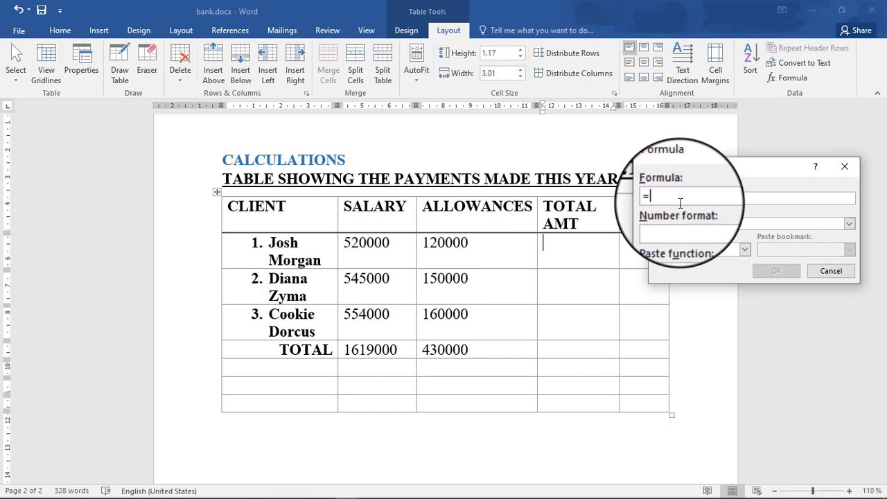
click(744, 248)
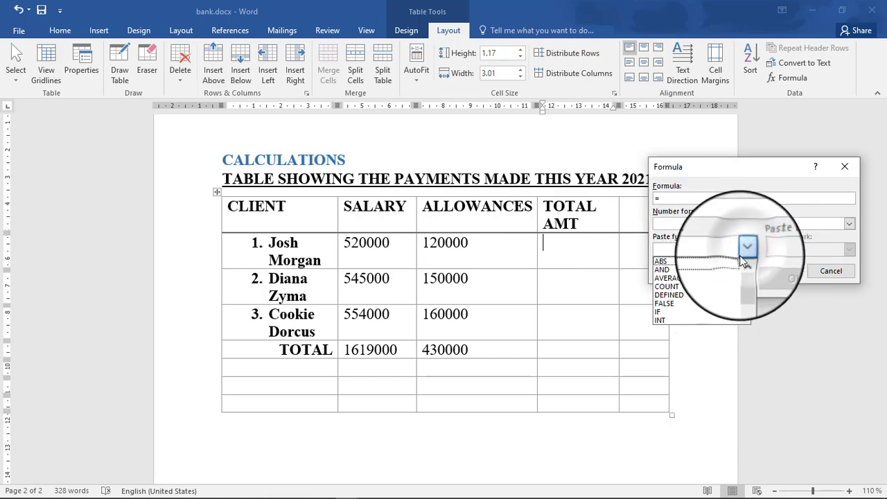
scroll(679, 305, down, 2)
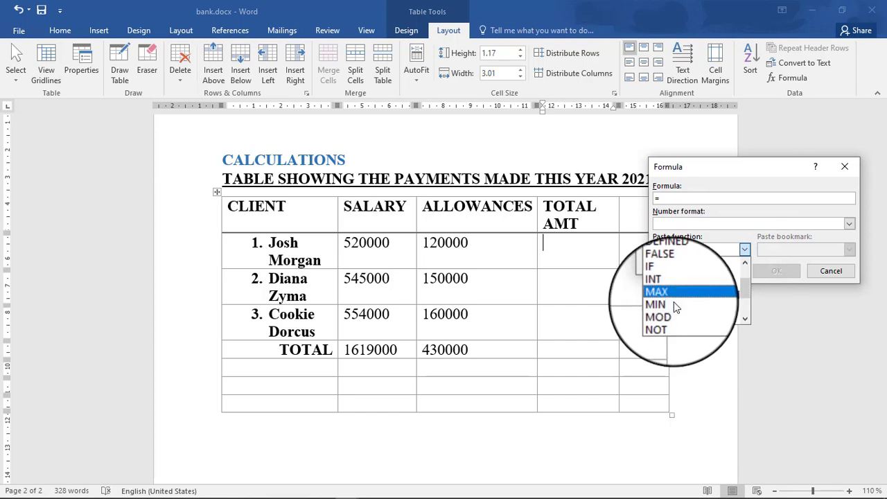
scroll(675, 306, down, 1)
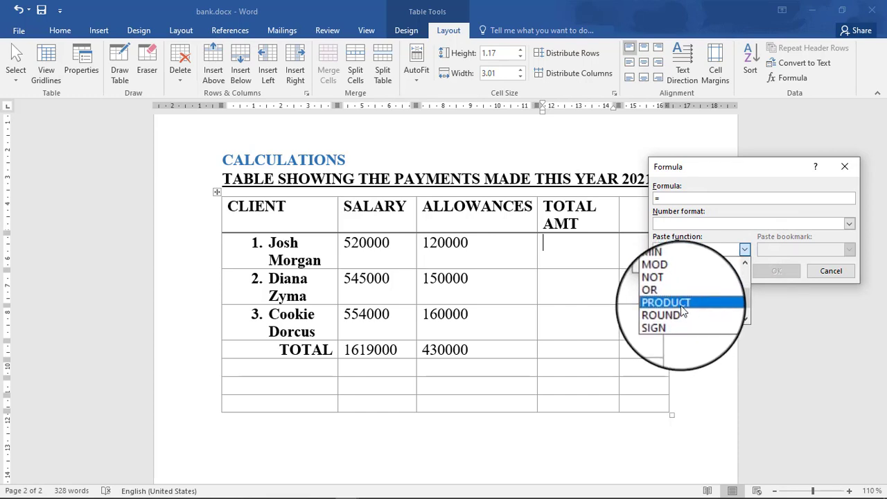
click(679, 305)
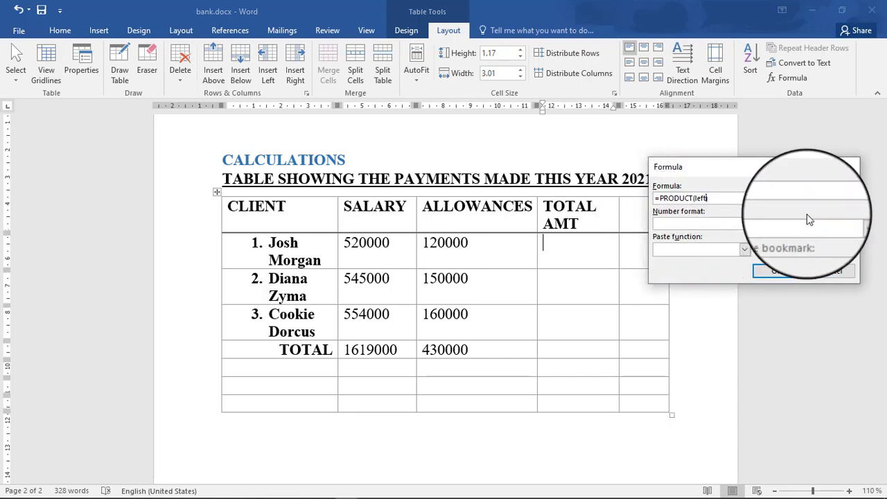
Choose the number format USh#,##0.00;(USh#,##0.00) for the product formula and insert it in the first client's TOTAL AMT cell.
click(850, 225)
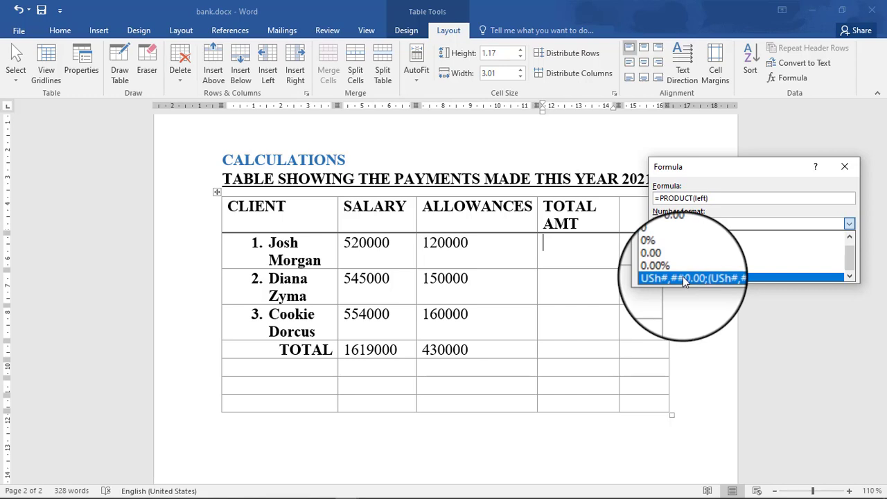
click(682, 276)
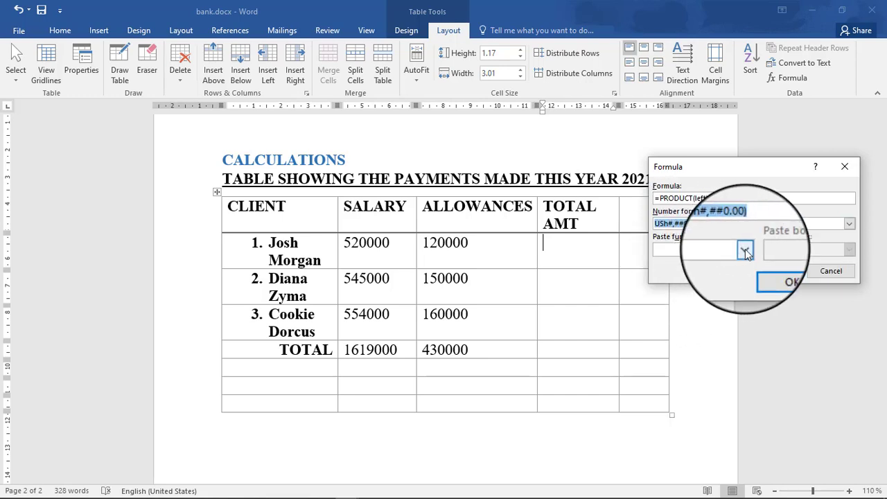
click(775, 270)
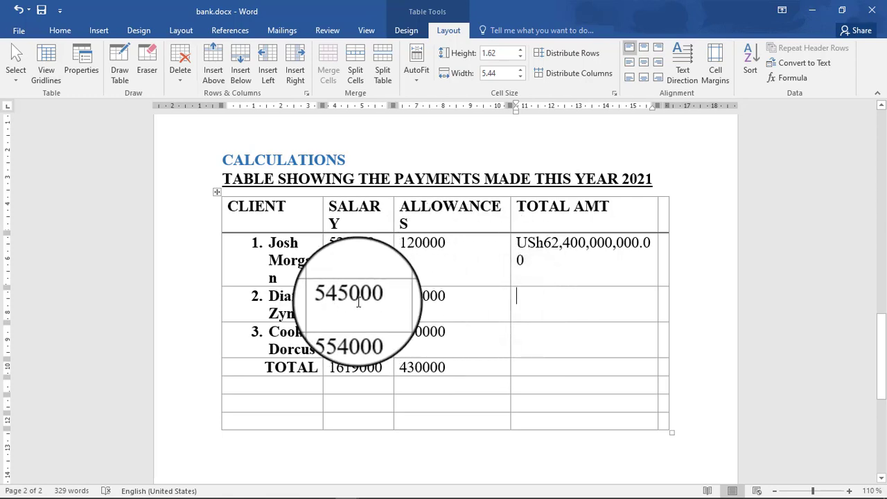
Insert the formula =SUM(left) in the second client's TOTAL AMT cell.
click(524, 302)
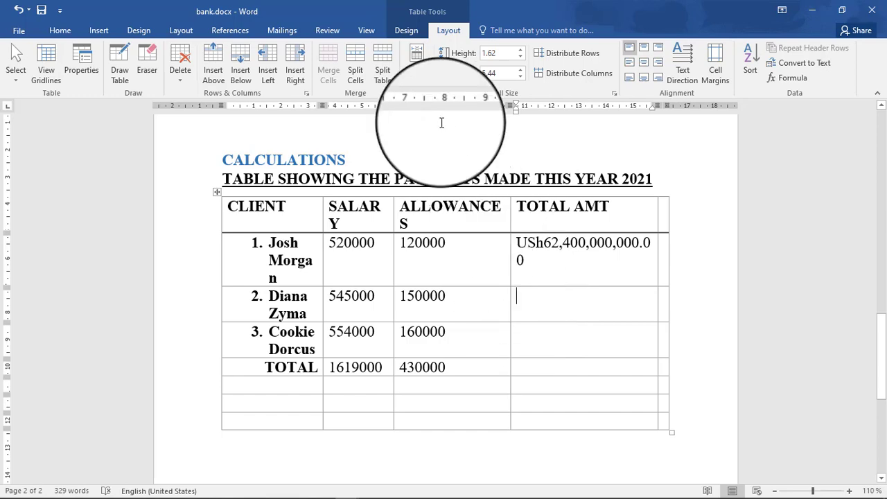
click(782, 77)
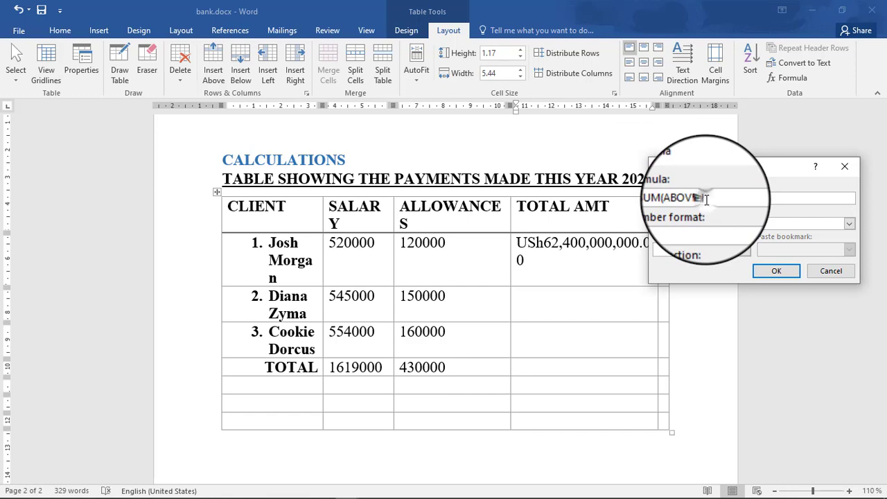
drag(706, 199, 686, 199)
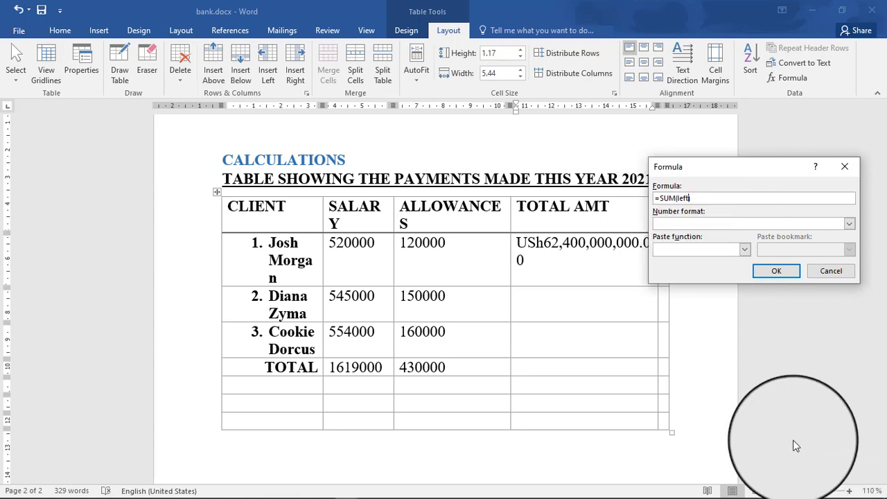
click(795, 272)
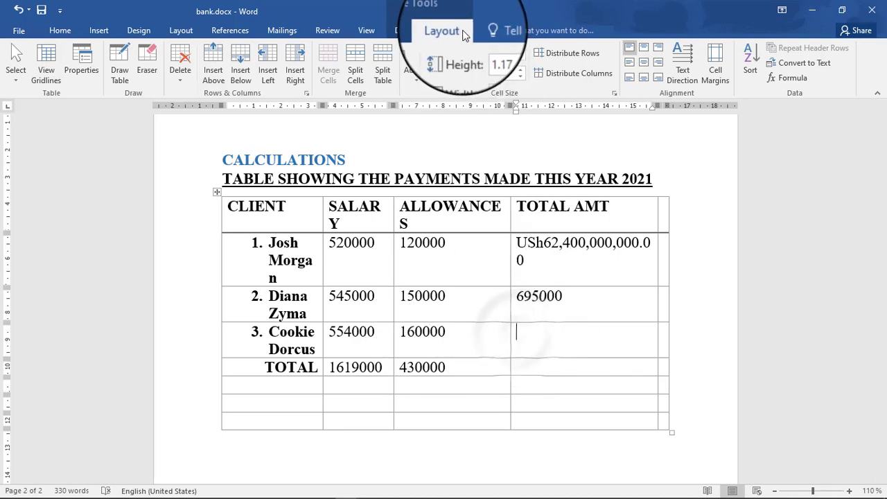
Insert the formula =AVERAGE(left) in the third client's TOTAL AMT cell, replacing the default SUM with the pasted AVERAGE function.
click(788, 78)
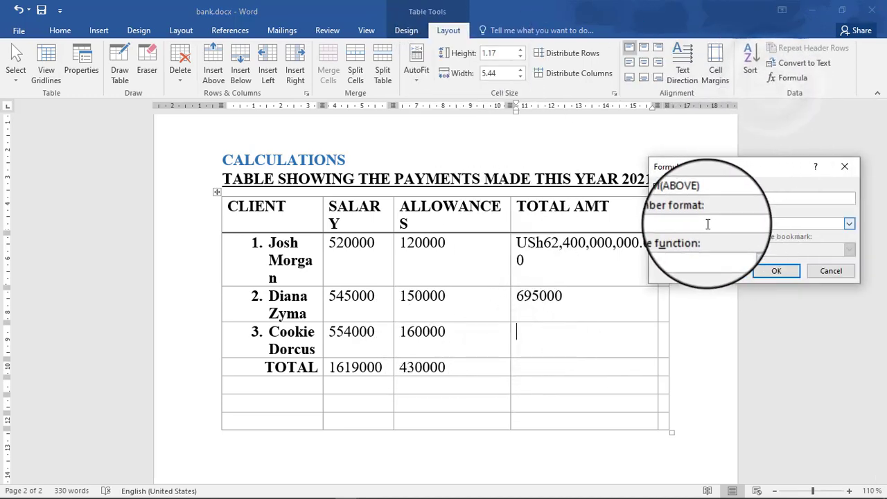
click(745, 250)
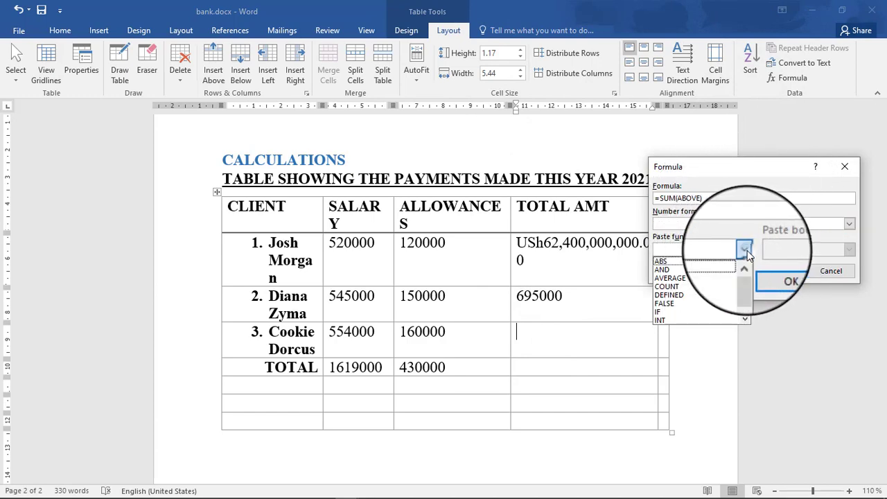
click(675, 279)
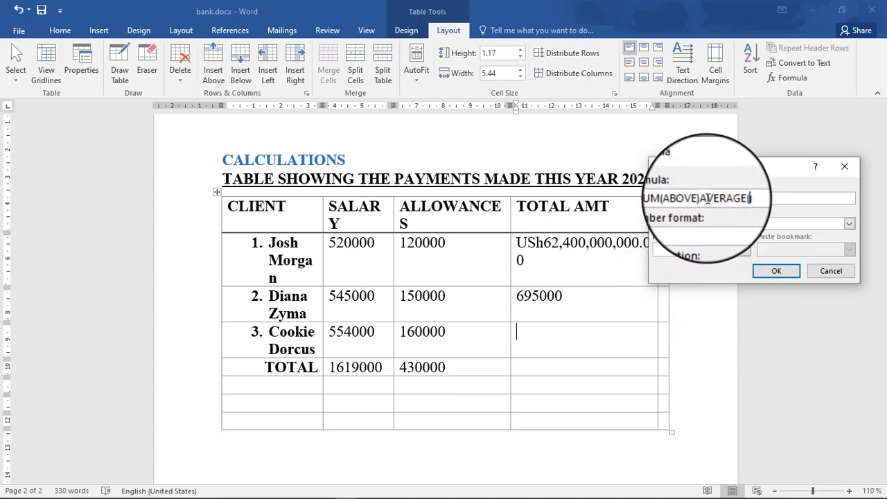
drag(701, 199, 664, 197)
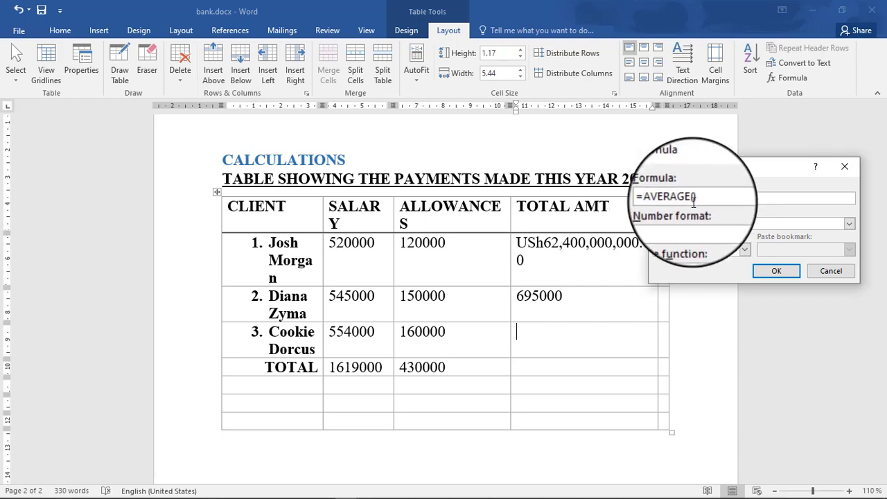
click(692, 199)
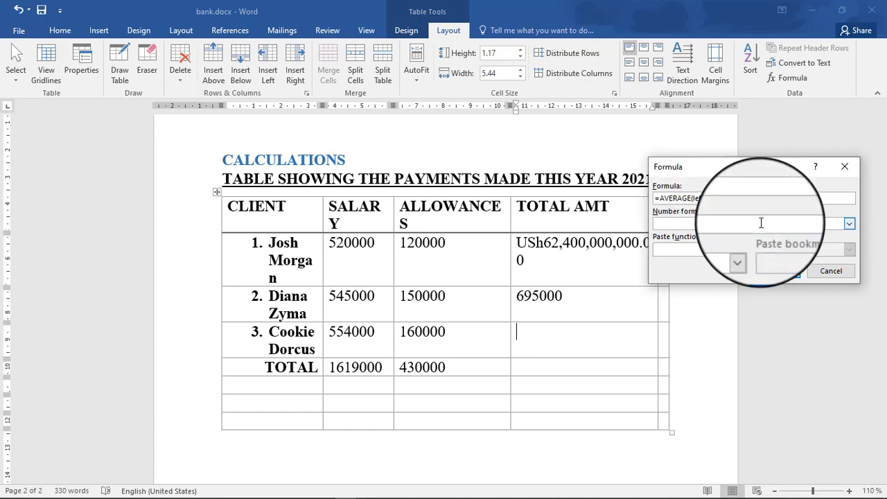
click(782, 271)
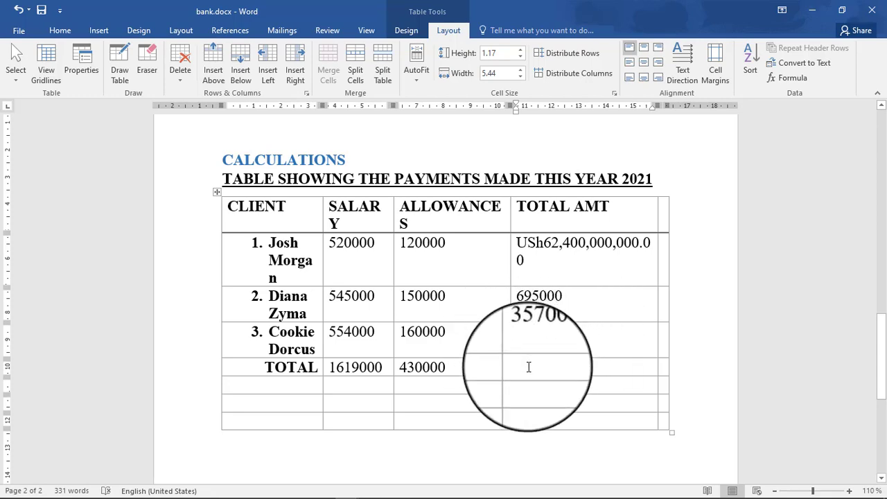
Change the number format of the first client's TOTAL AMT formula to 0.
click(771, 77)
click(849, 223)
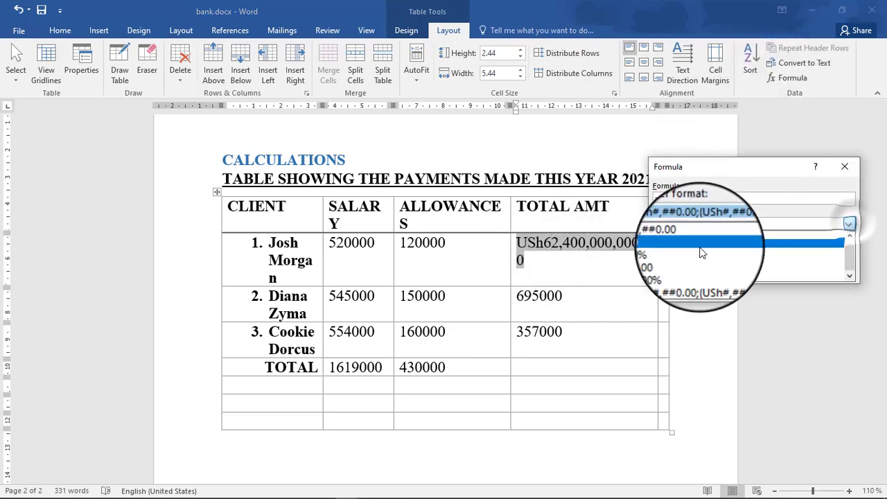
click(685, 244)
click(776, 272)
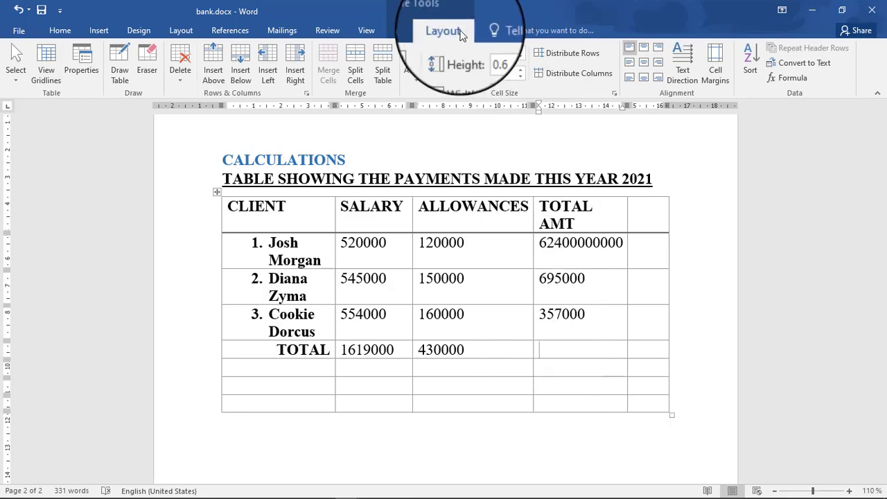
Insert the formula =SUM(ABOVE) in the TOTAL row's TOTAL AMT cell.
click(778, 83)
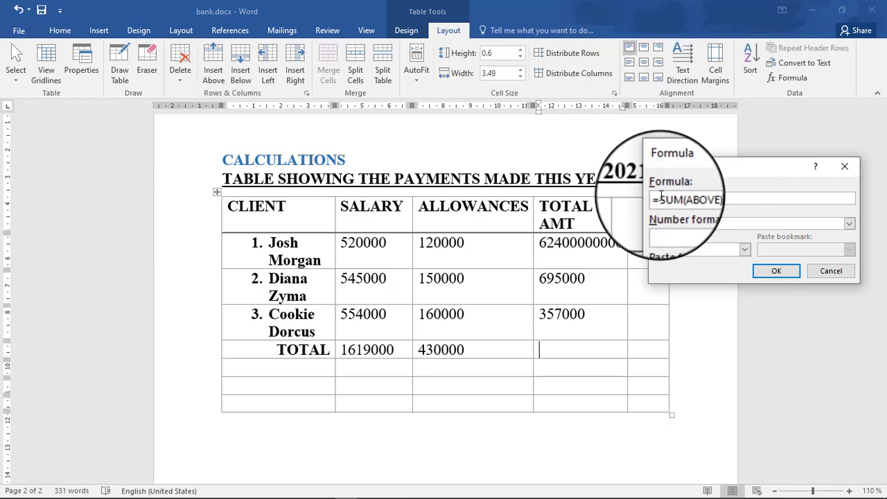
click(776, 271)
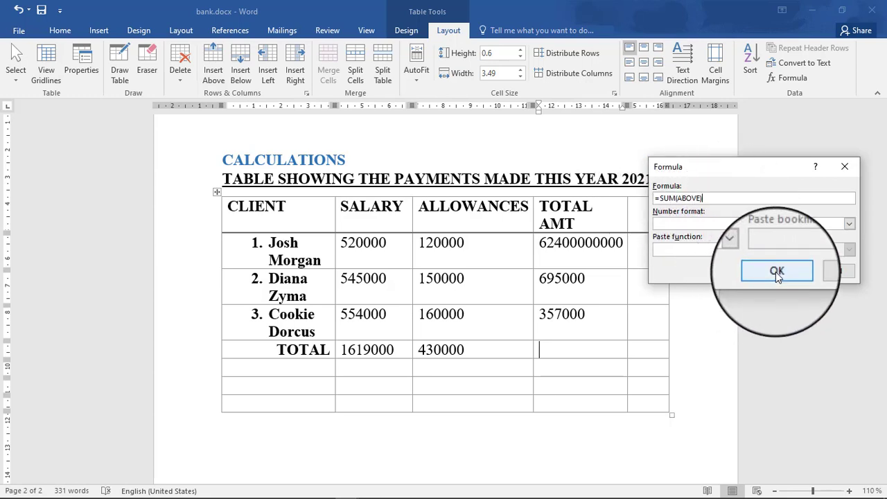